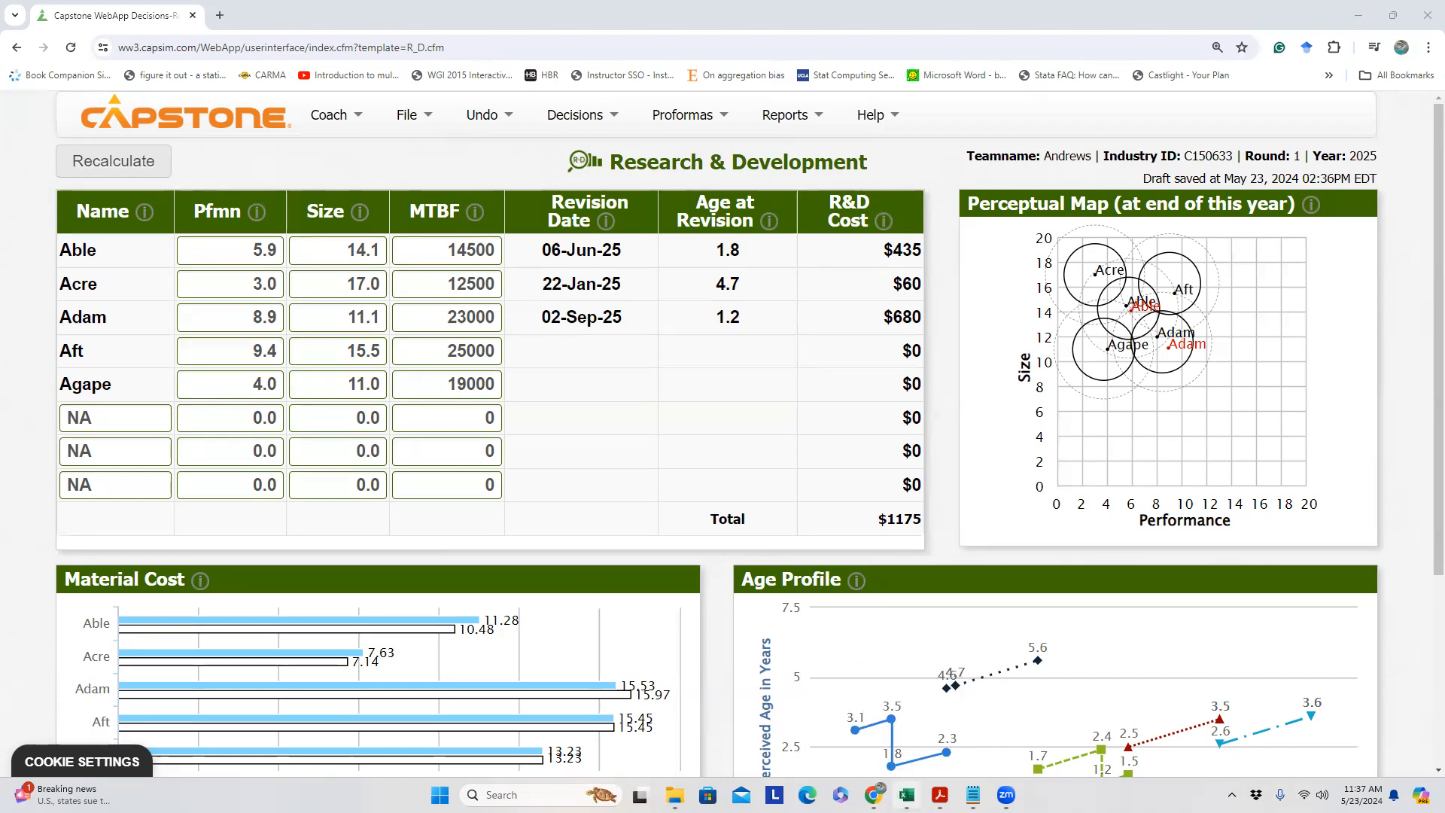
In the Excel specs workbook, review the Performance segment's buying criteria and its Round 1 performance coordinate
left_click(907, 795)
left_click(599, 370)
left_click(613, 383)
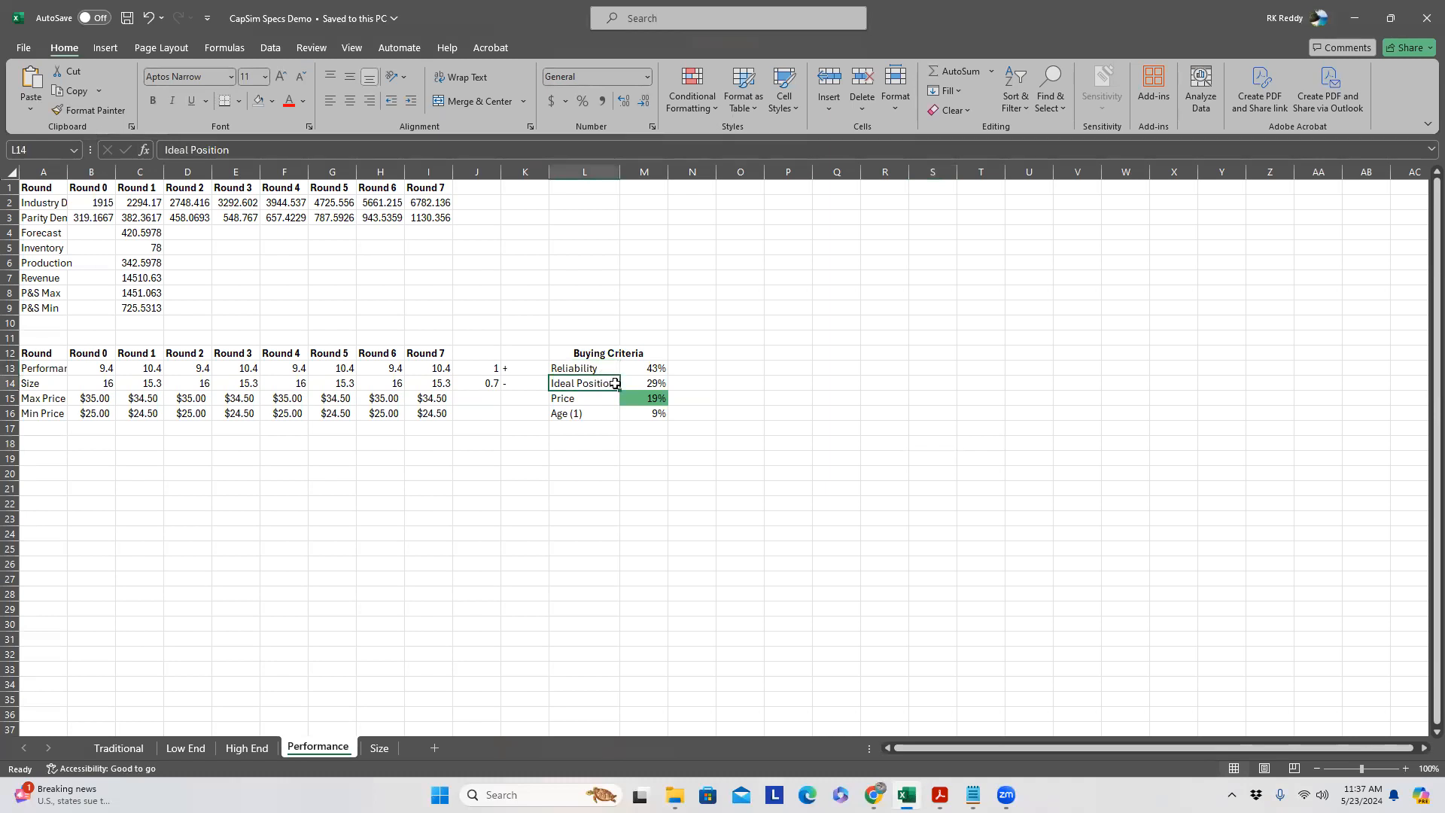
left_click(653, 398)
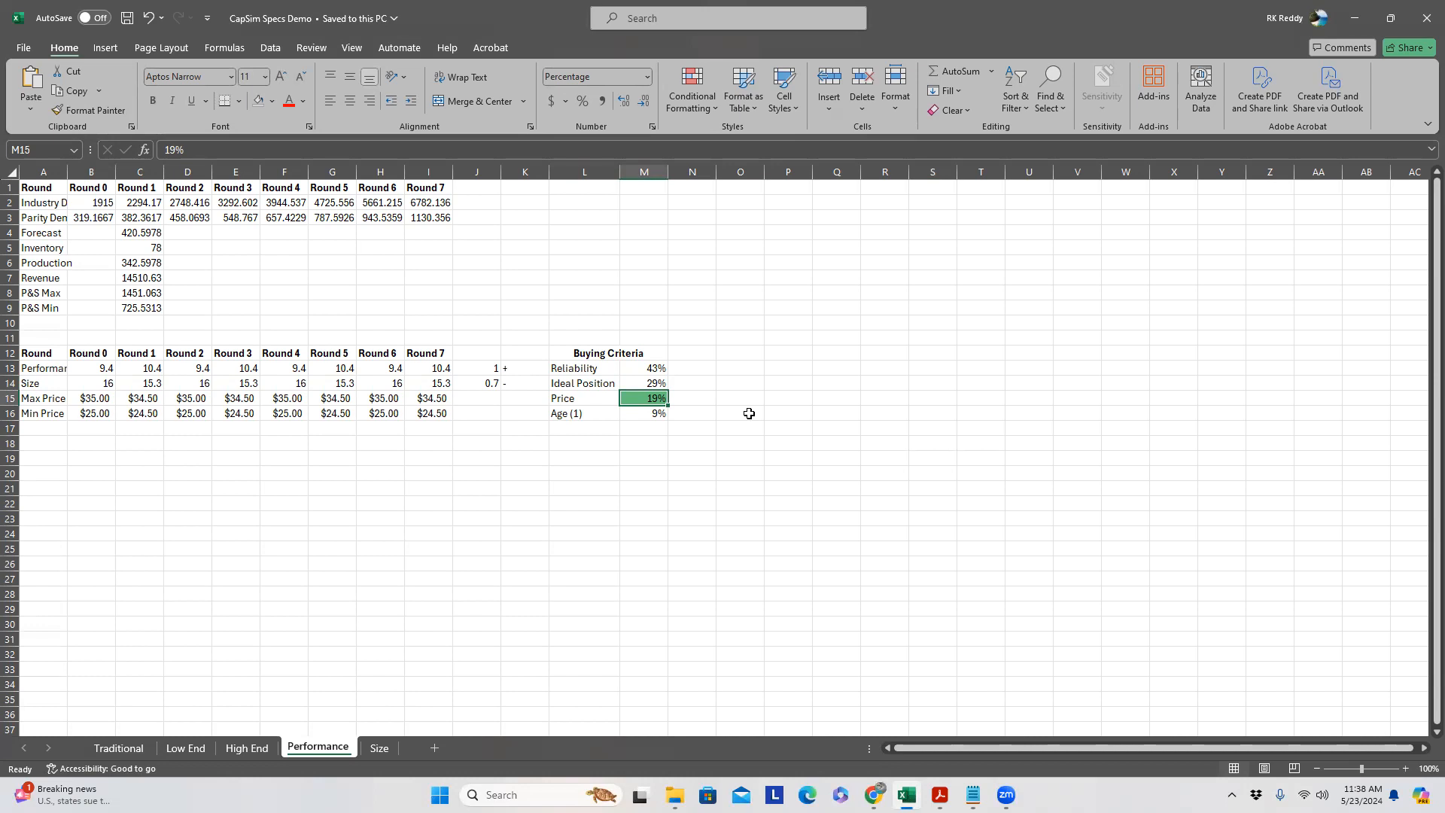
left_click(143, 370)
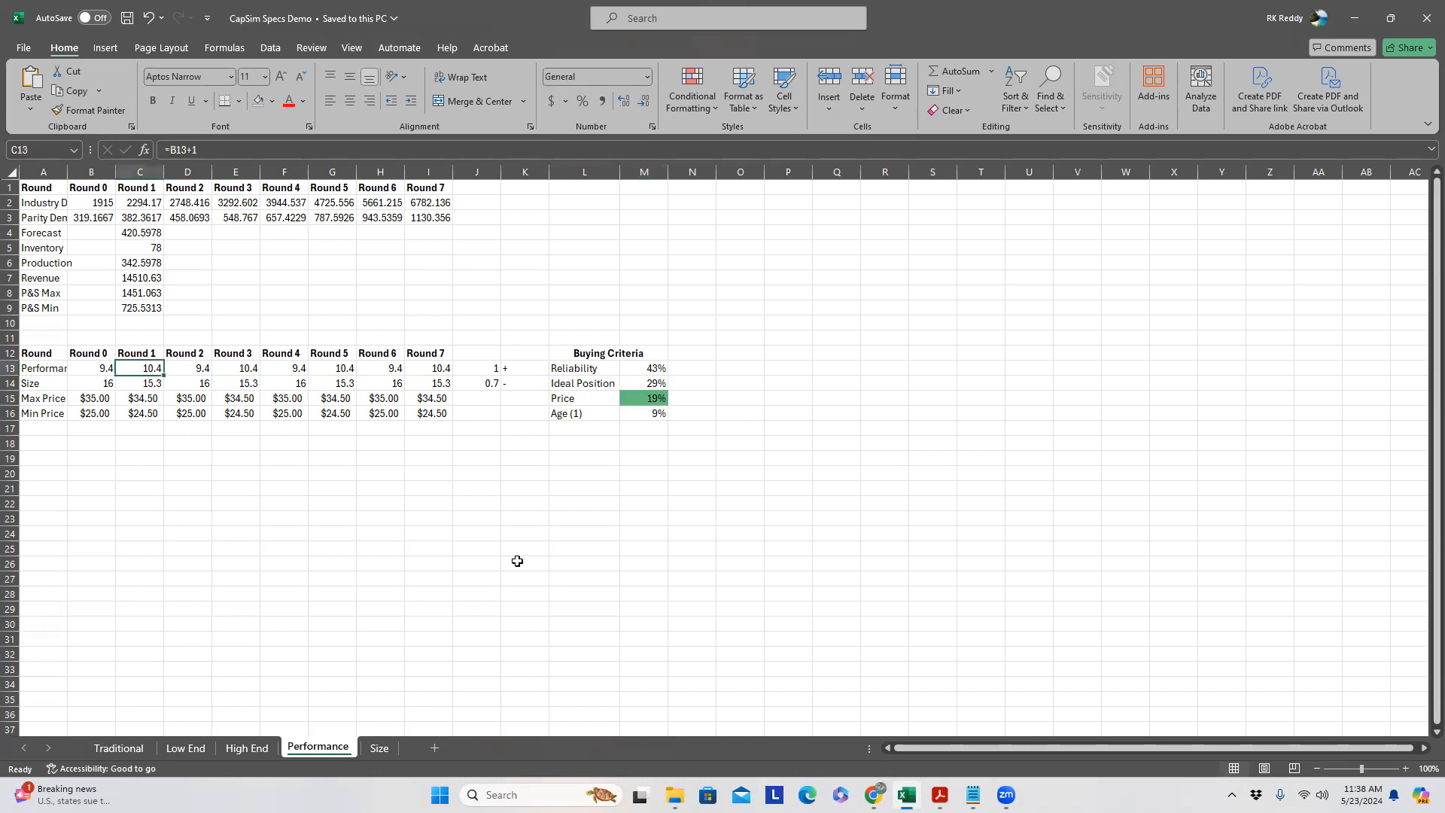
In the Capstone R&D decisions, set Aft's size to 15.3 and performance to 10.4, and recalculate
mouse_move(874, 795)
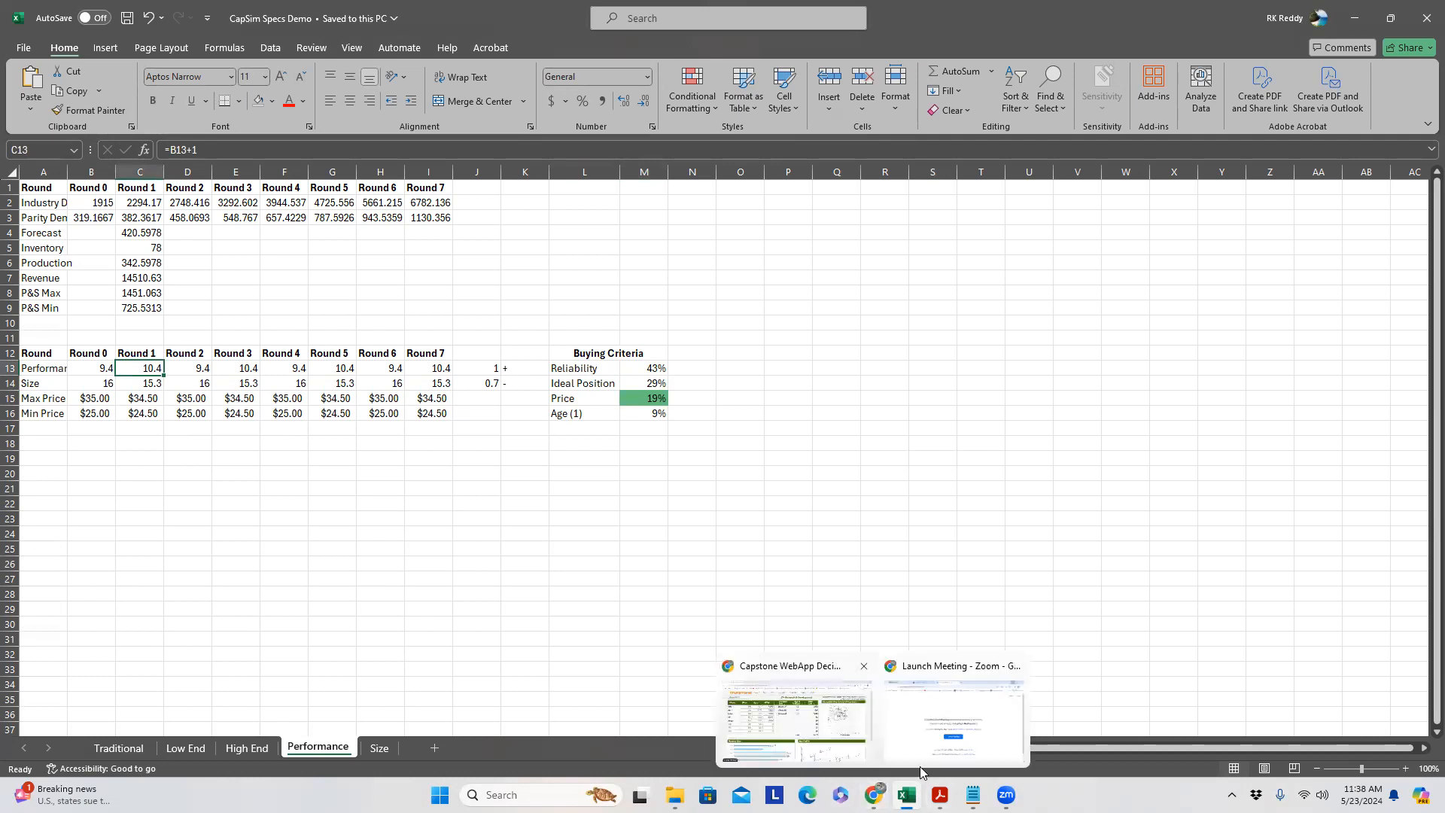
left_click(850, 700)
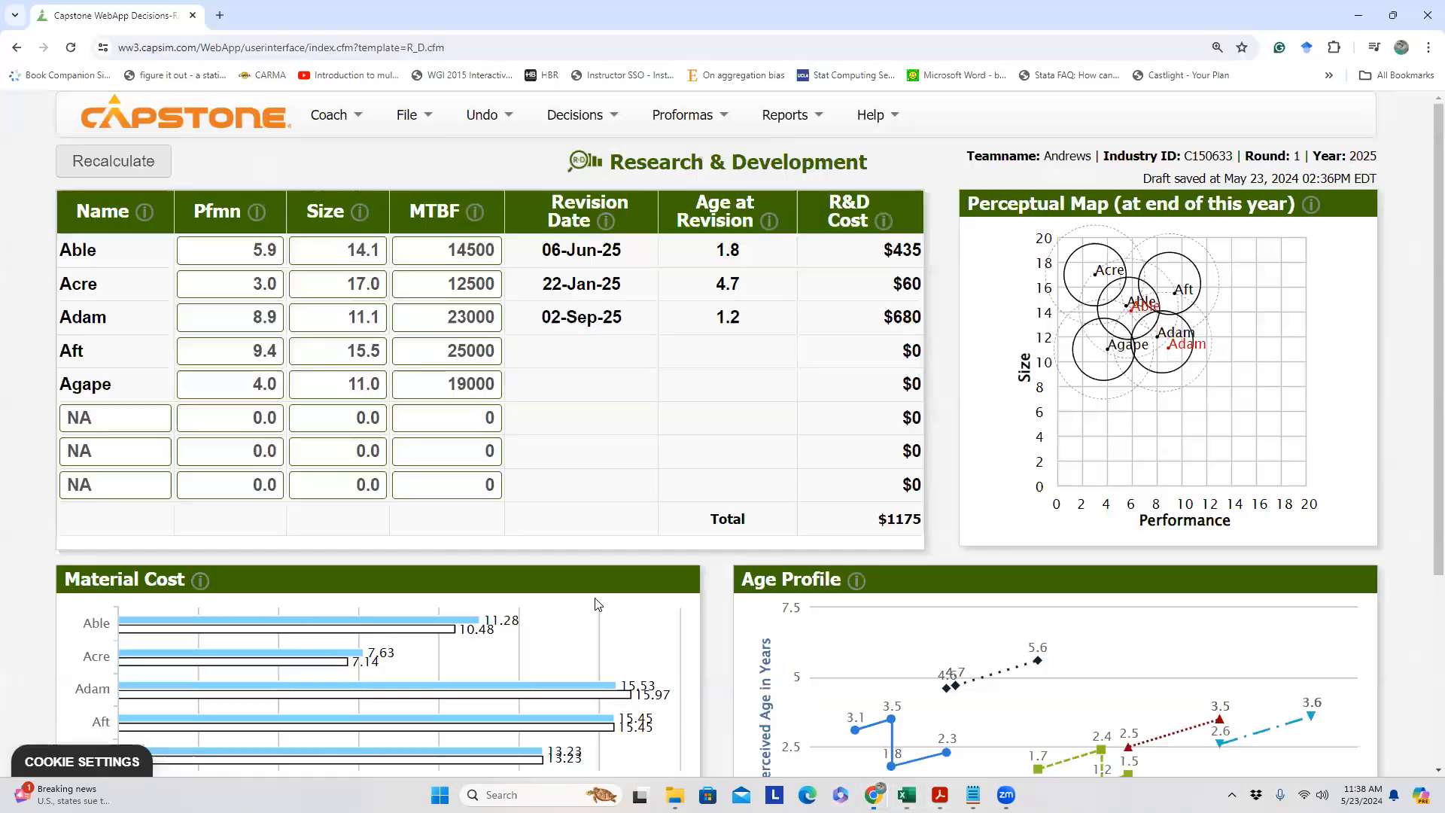
left_click(380, 355)
key("BackSpace")
type("3")
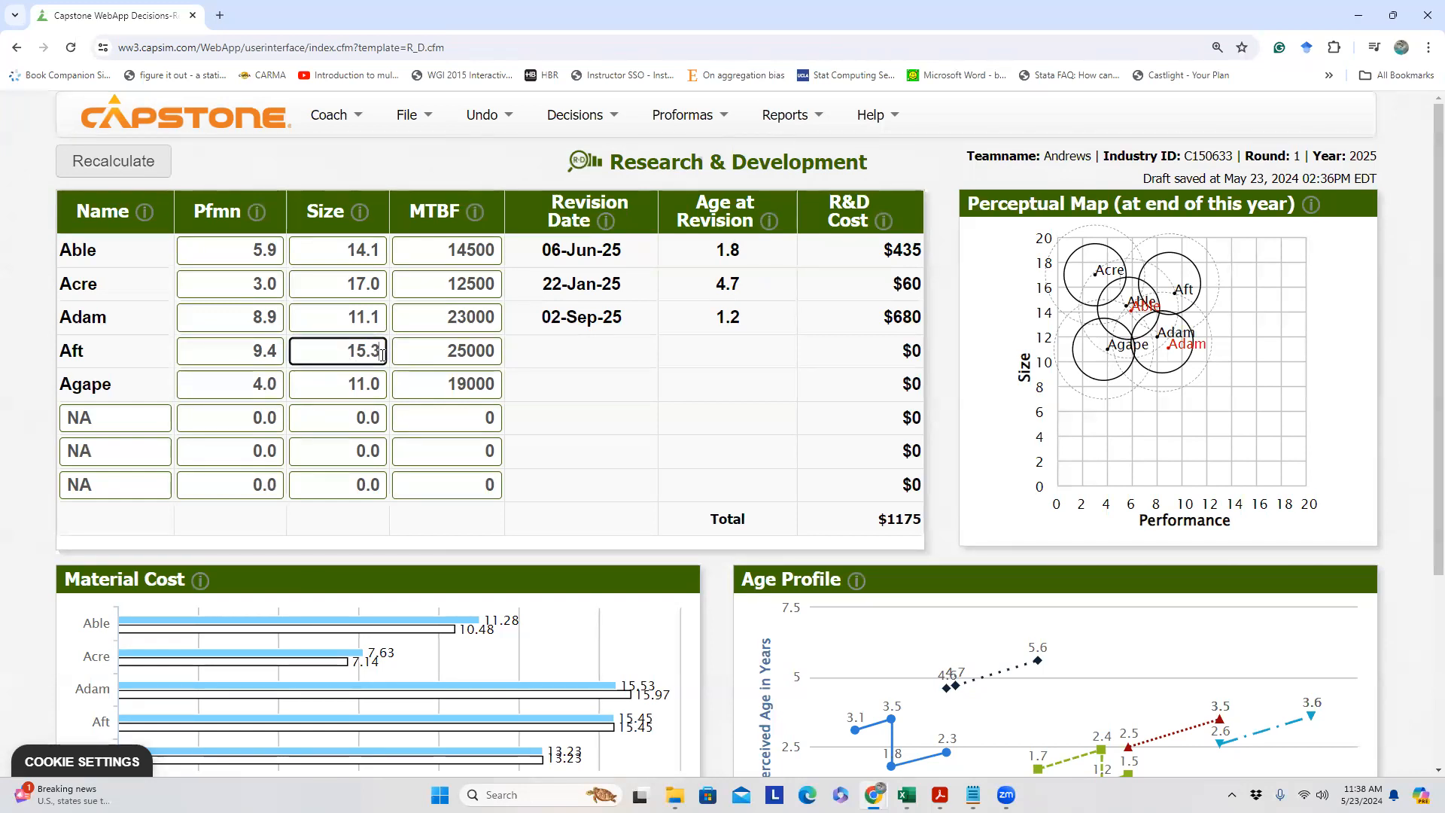
left_click_drag(270, 352, 256, 352)
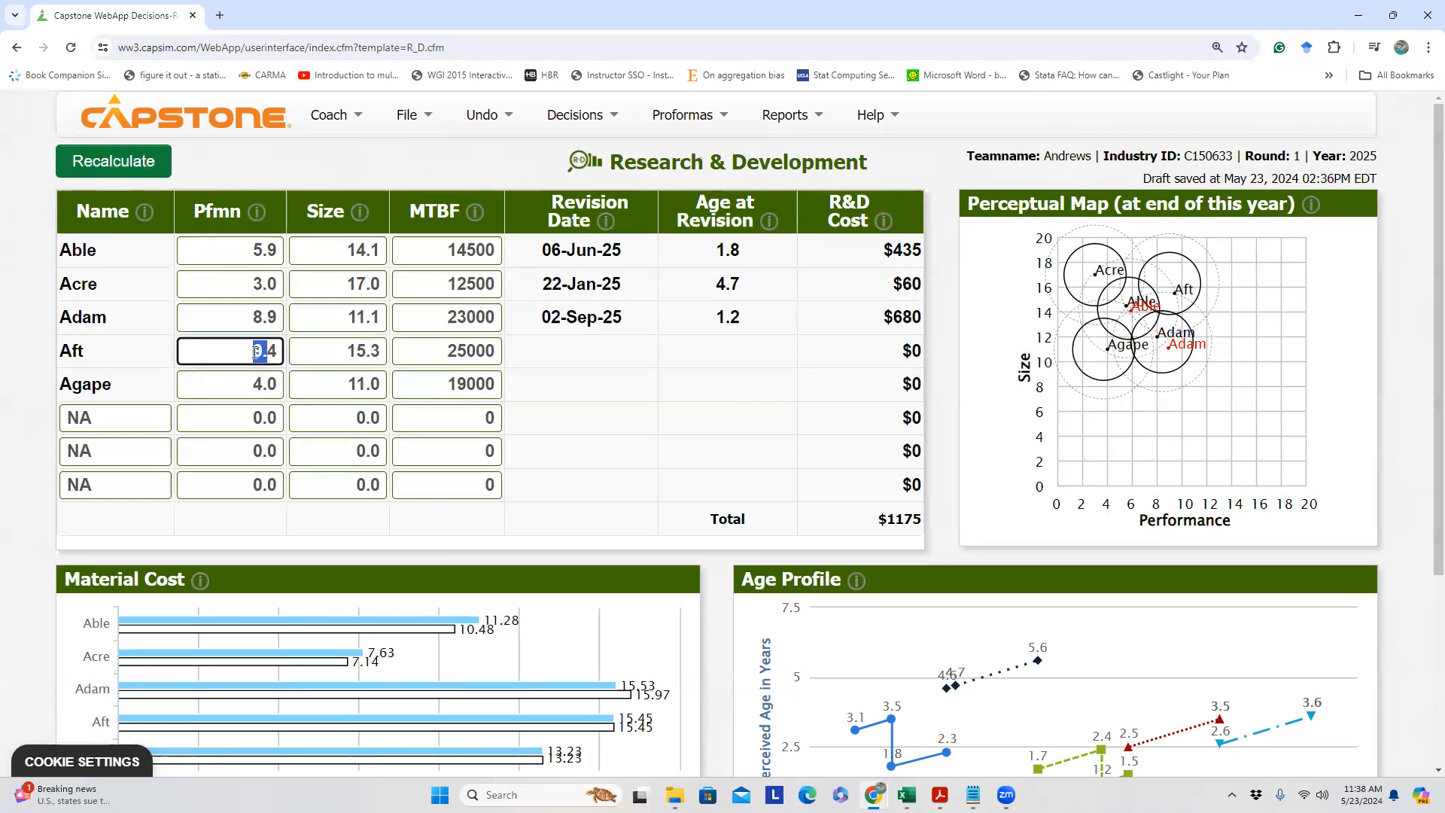
type("10.")
left_click(145, 162)
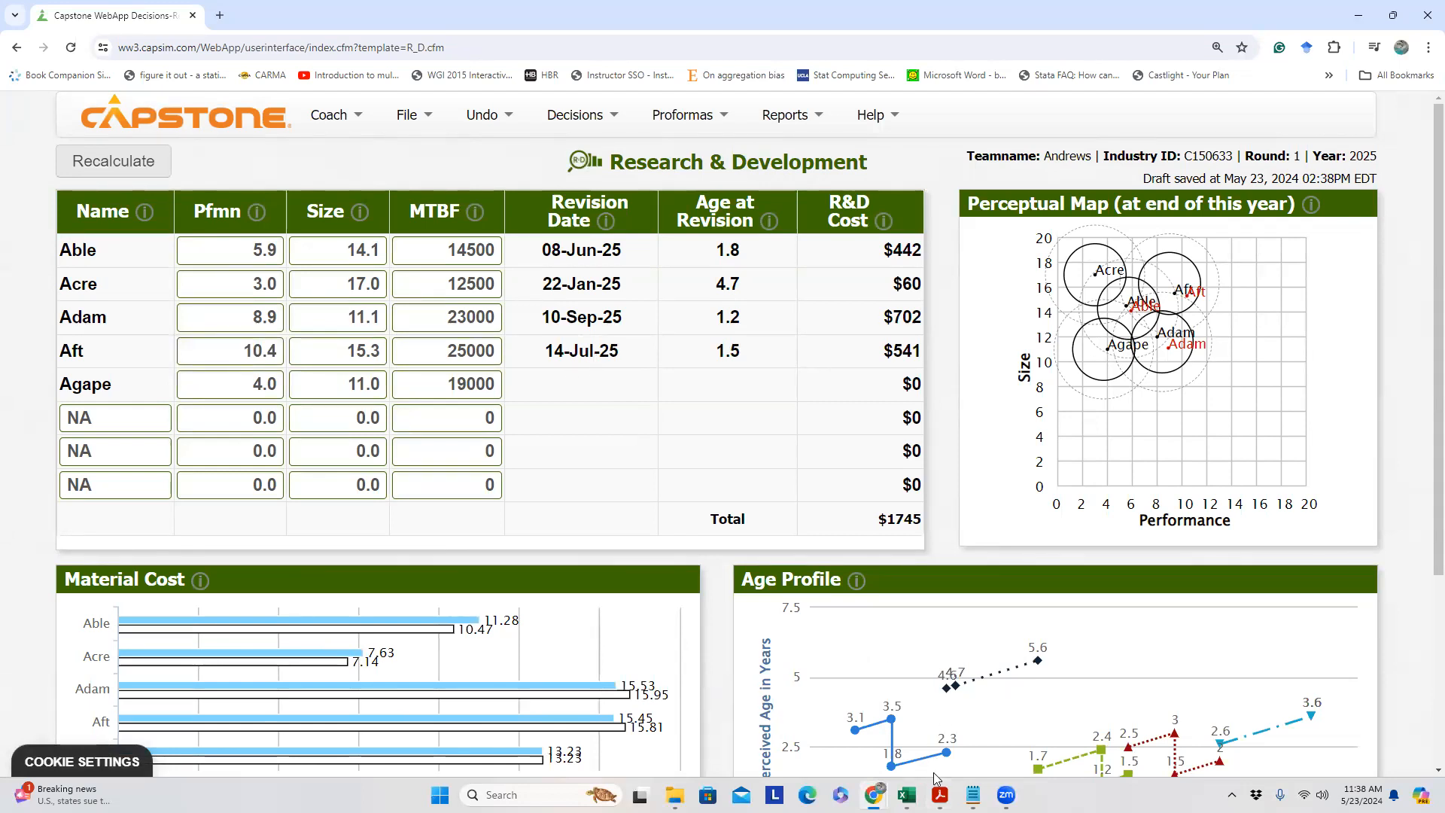
Check the MTBF range in the Performance customer buying criteria of the Courier PDF, and return to the R&D page
left_click(908, 753)
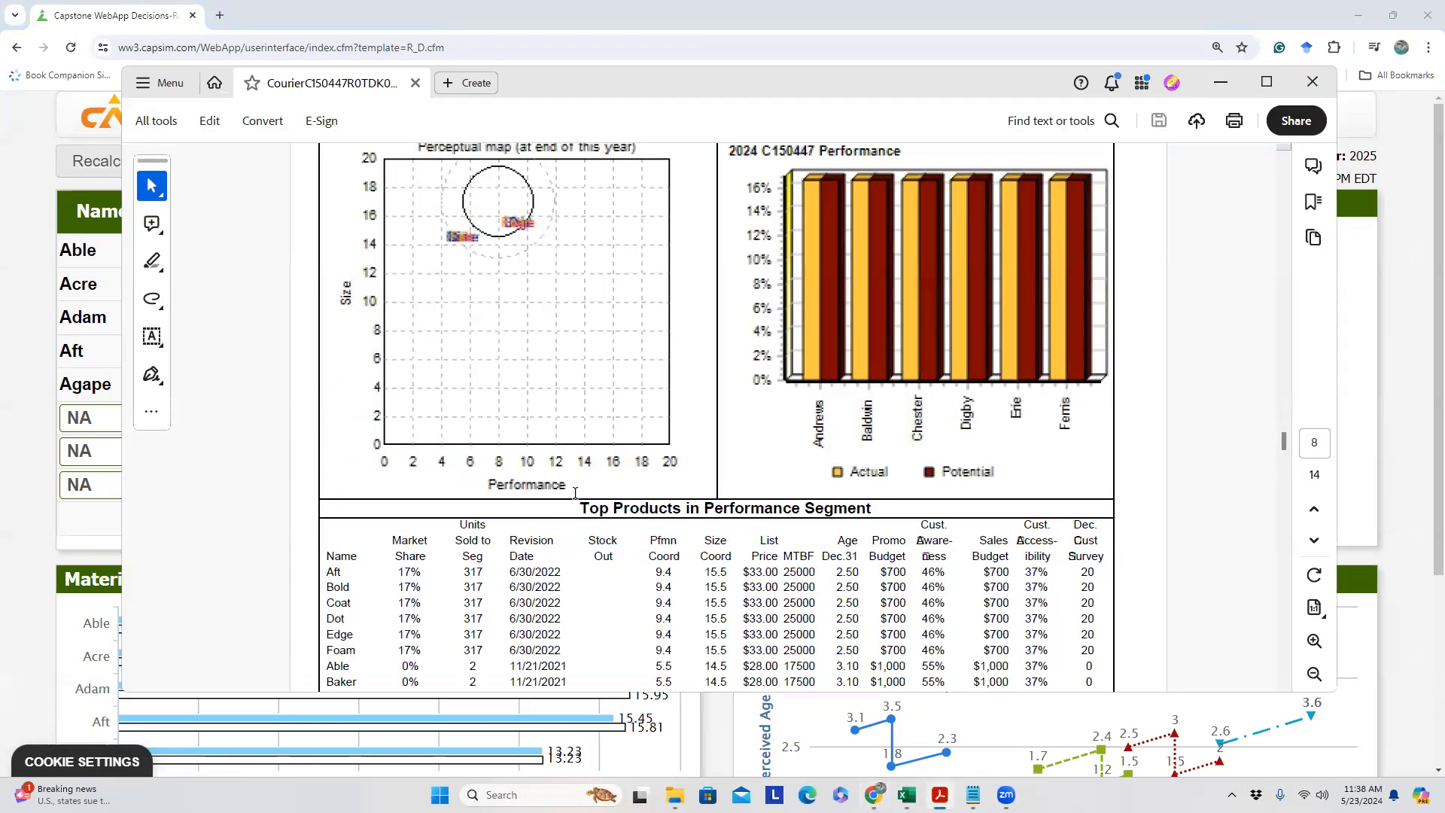
scroll(575, 490, "up", 3)
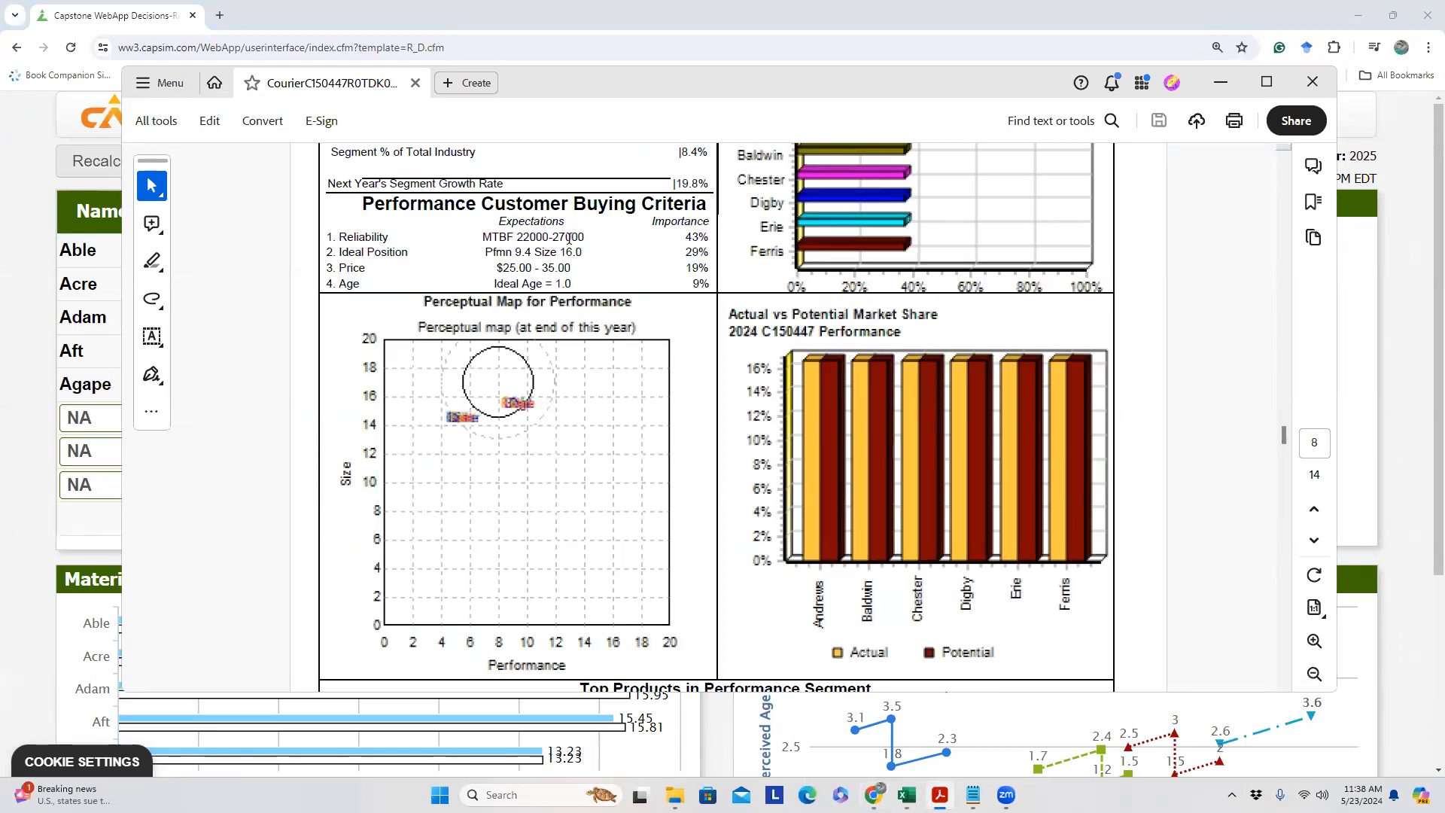
left_click(10, 333)
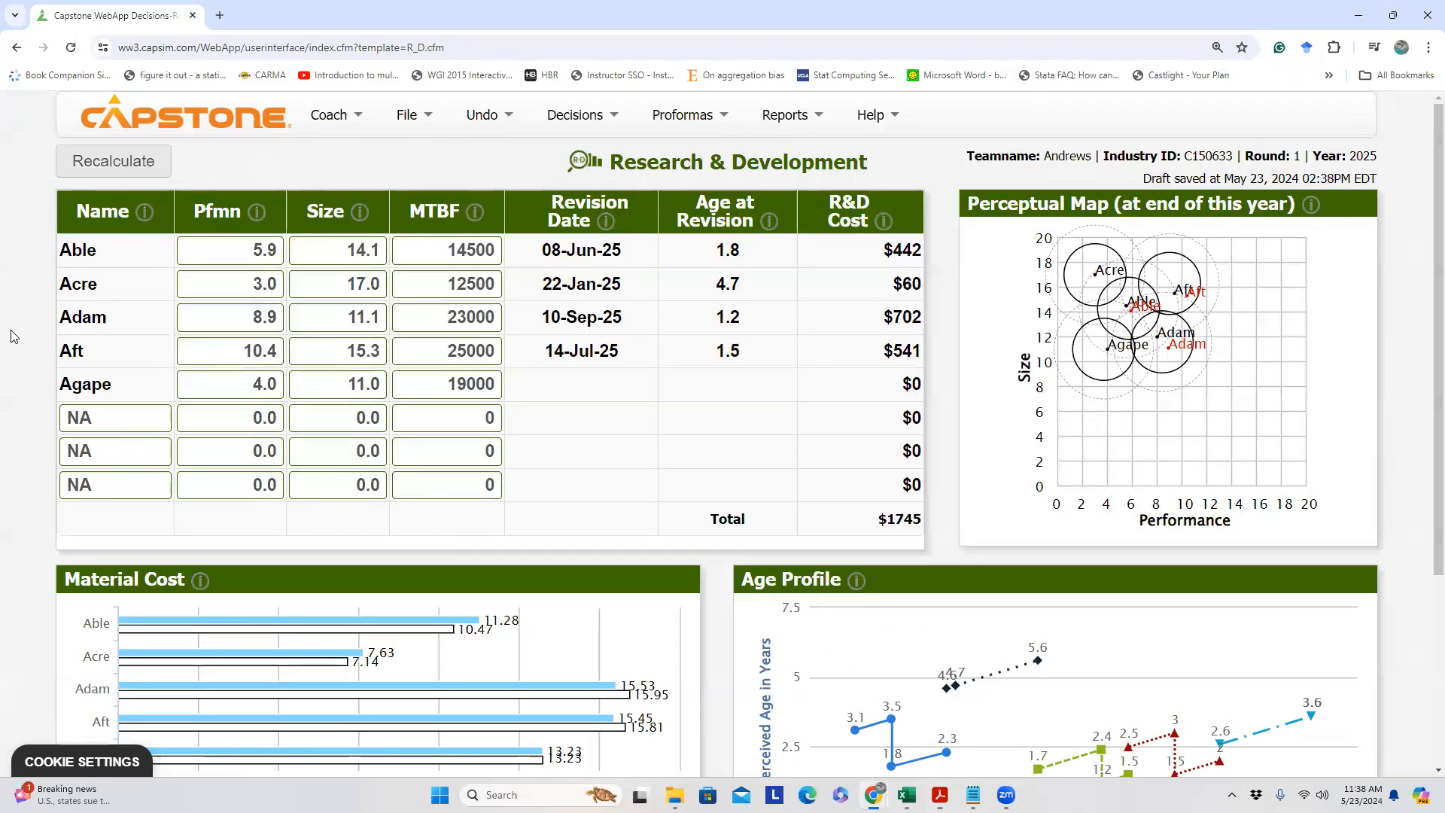
Compare Aft's old and new material costs in the Material Cost chart
scroll(489, 398, "down", 1)
scroll(489, 398, "down", 1)
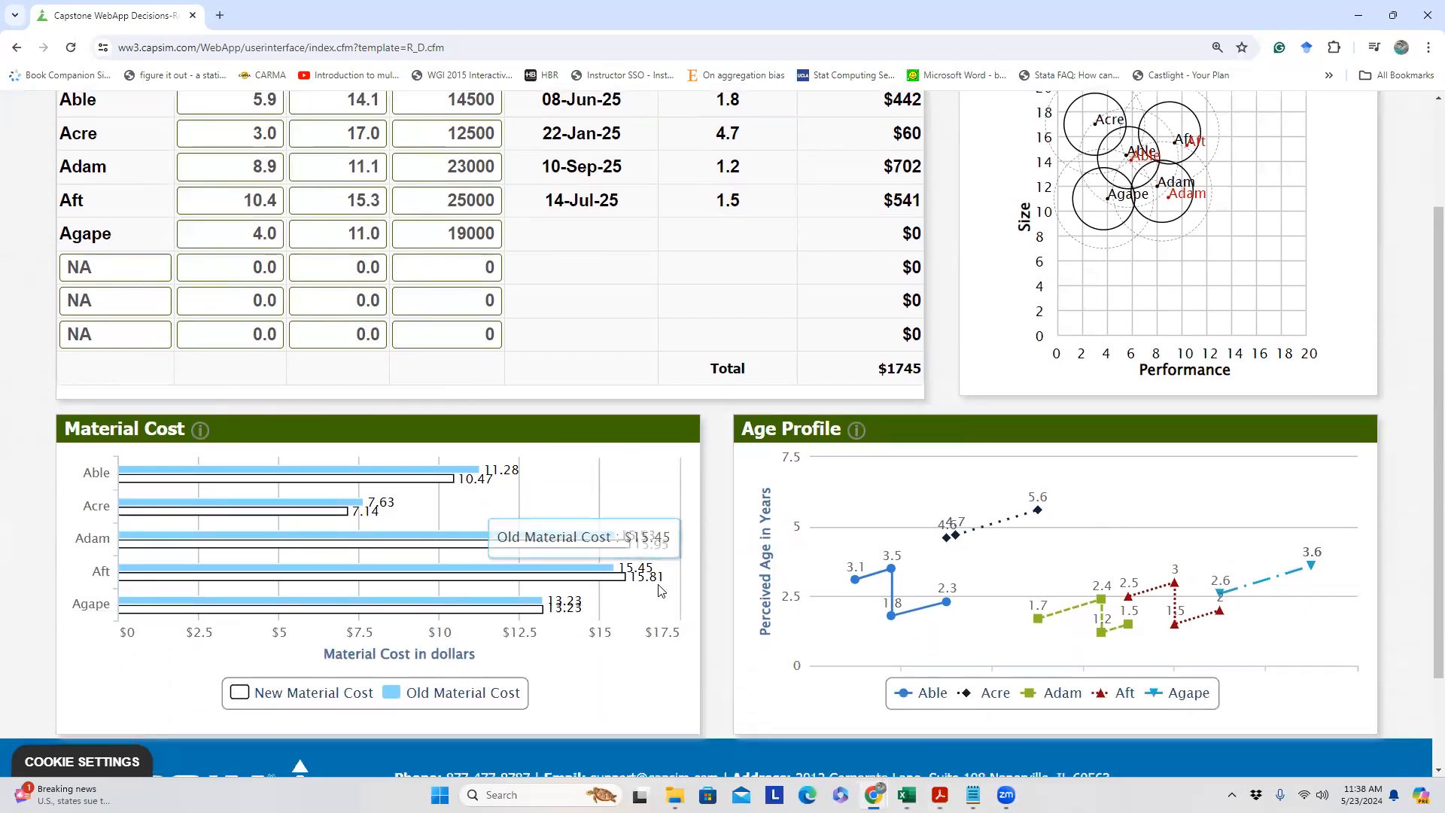
mouse_move(665, 553)
mouse_move(650, 584)
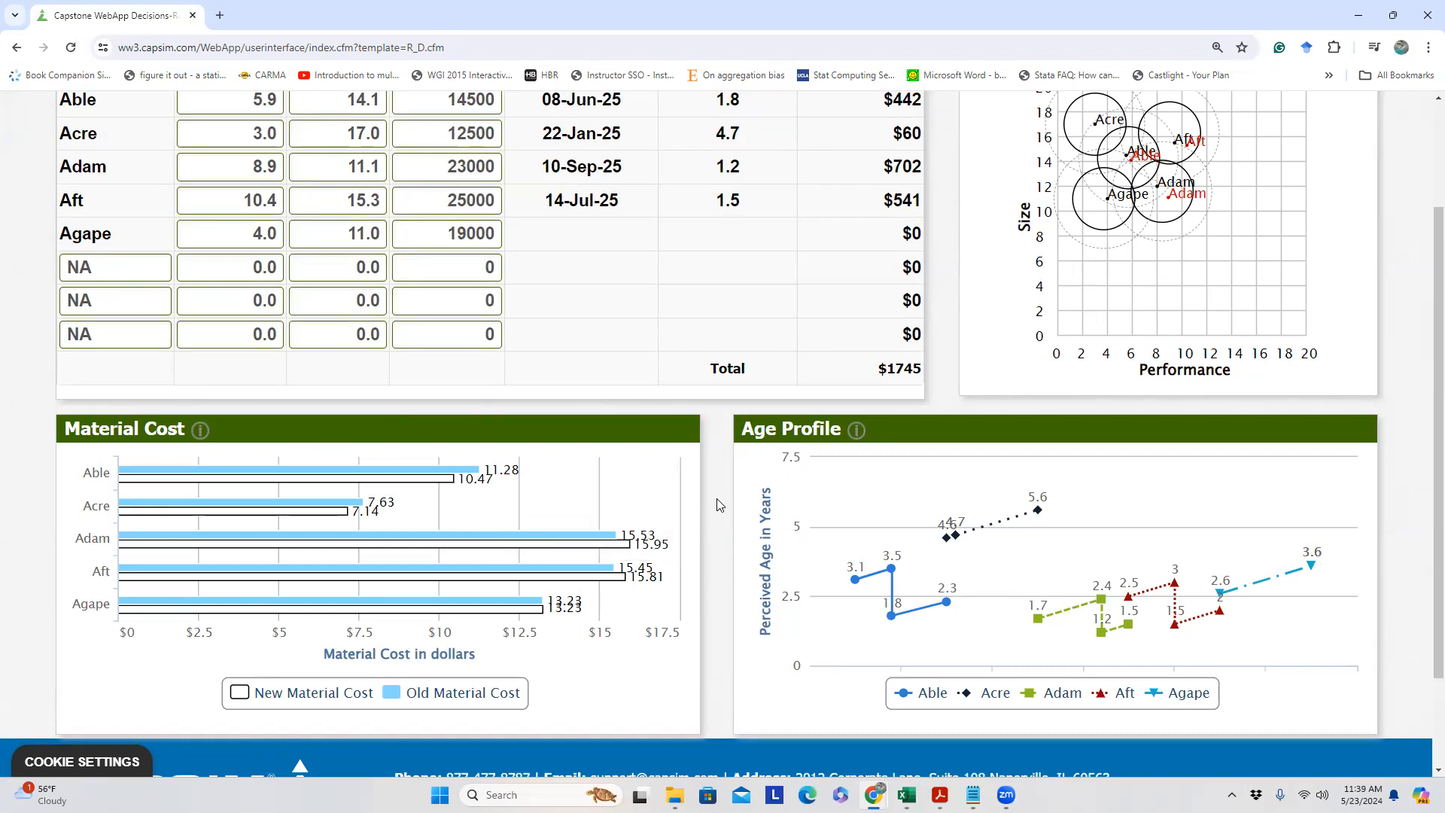
Try an MTBF of 27000 for Aft, recalculate, and check its effect on material cost
scroll(717, 505, "up", 2)
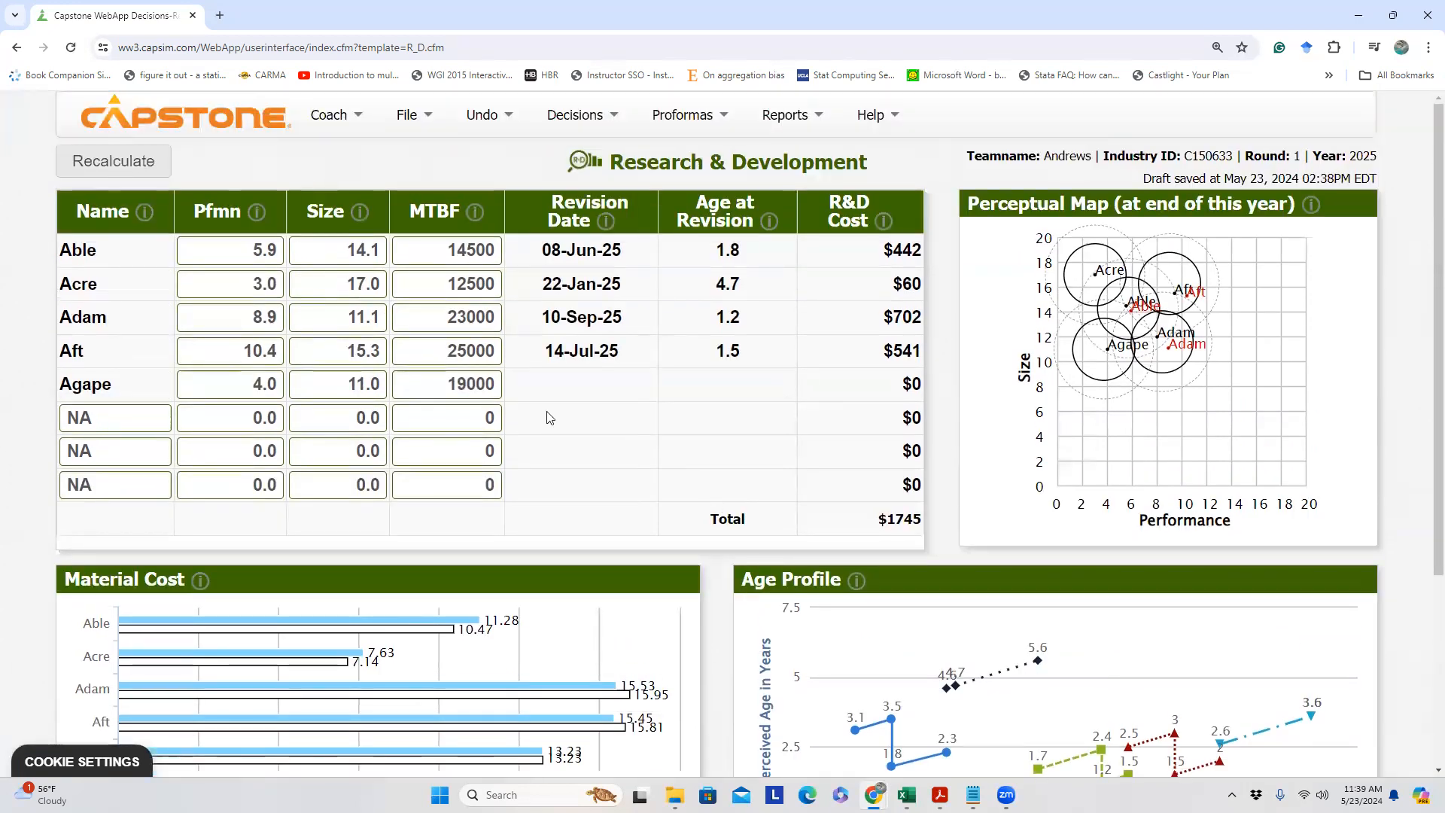
left_click(465, 348)
key("BackSpace")
type("7")
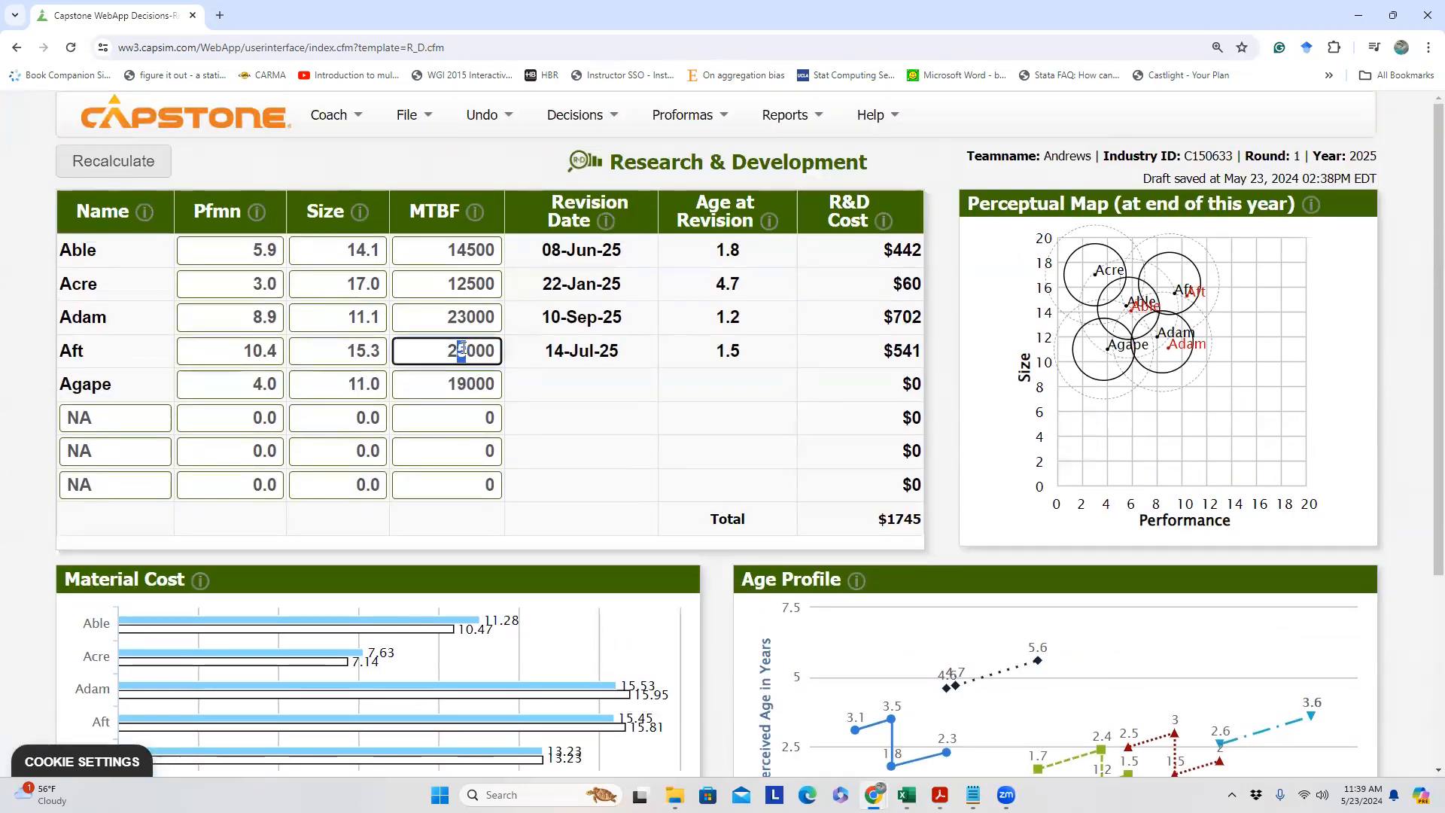
key("Return")
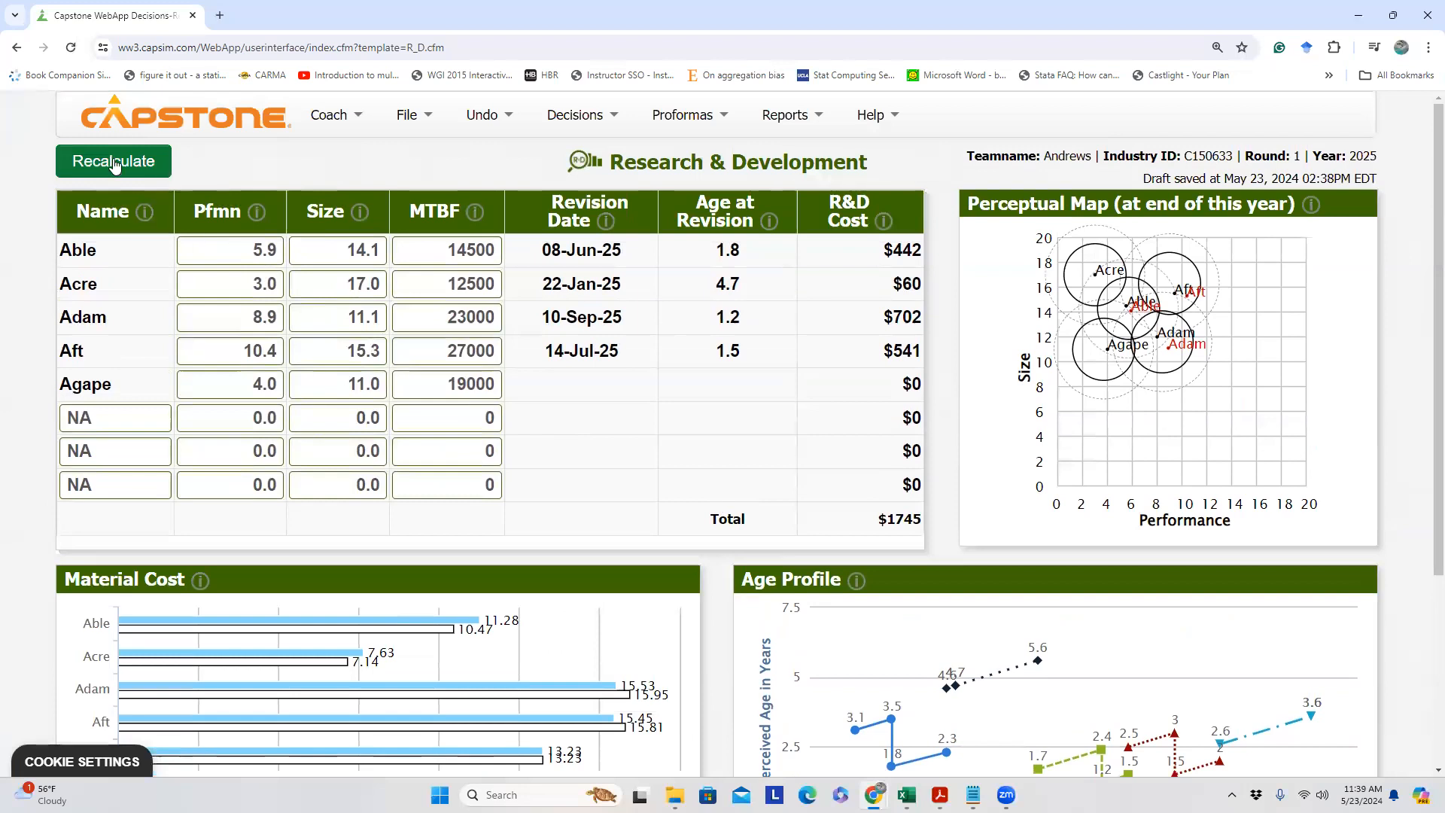
scroll(614, 387, "down", 2)
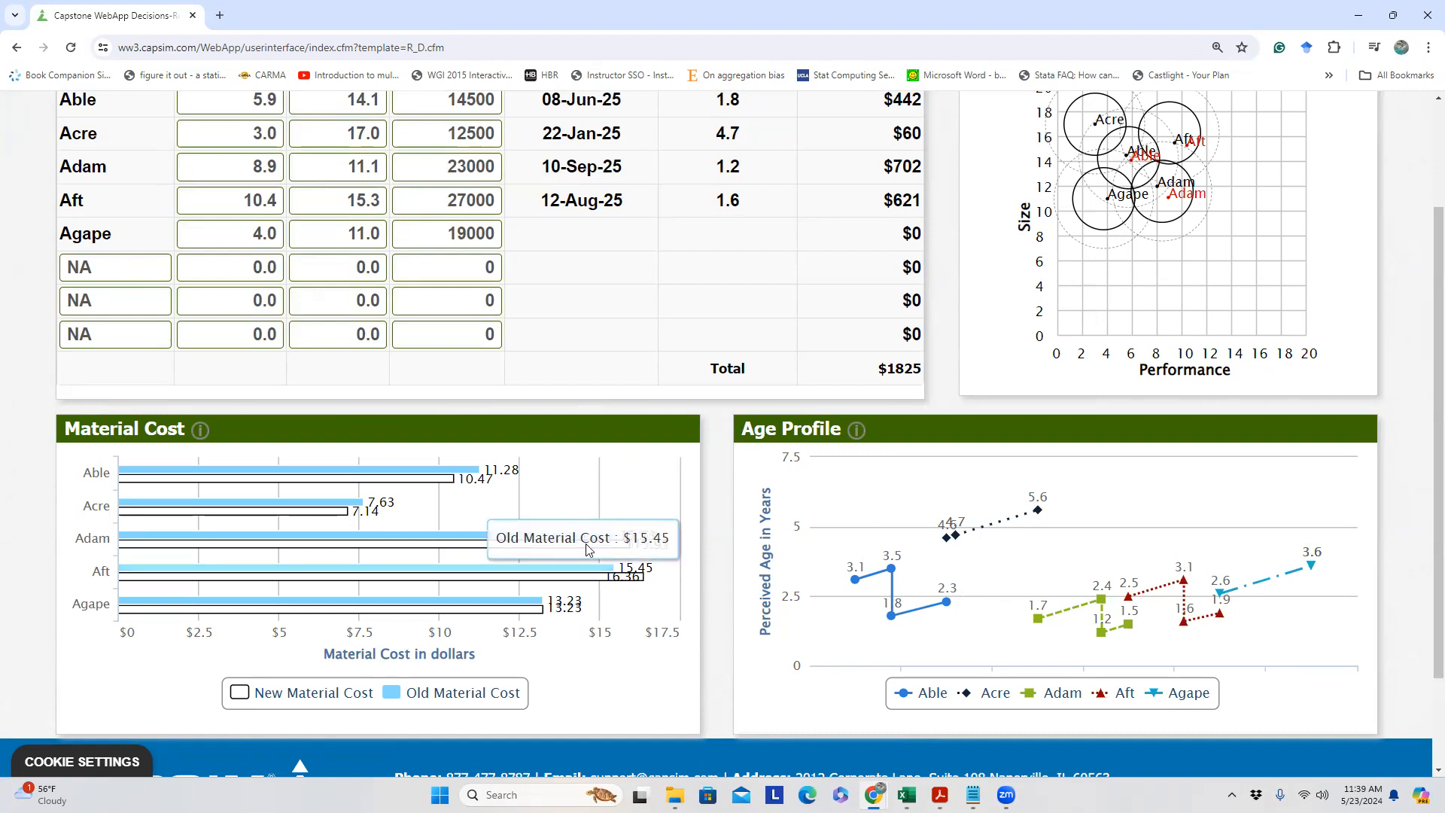
Set Aft's MTBF to 24000 and recalculate the R&D decisions
left_click(465, 201)
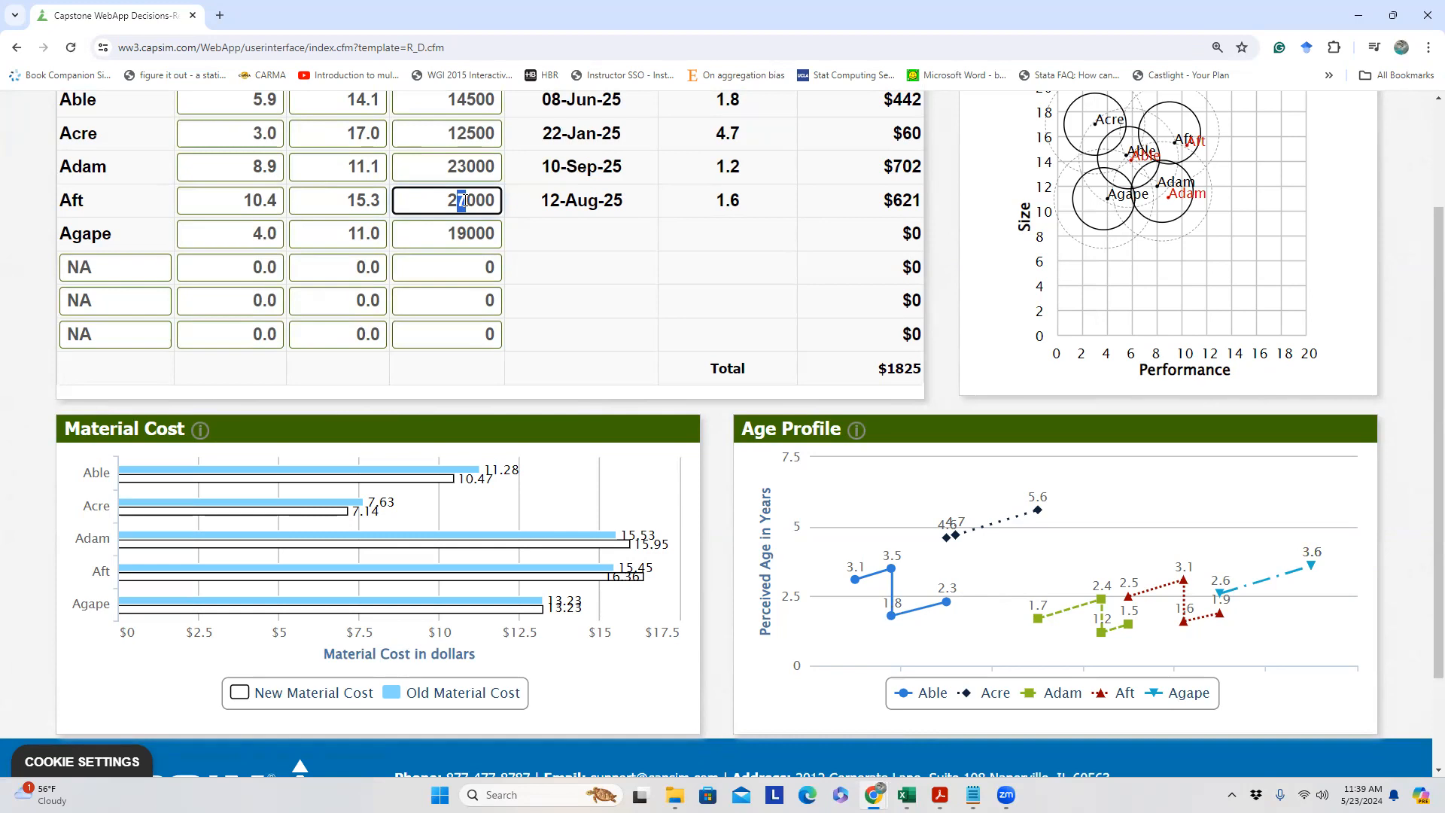
type("4")
left_click(658, 312)
scroll(86, 177, "up", 2)
left_click(89, 169)
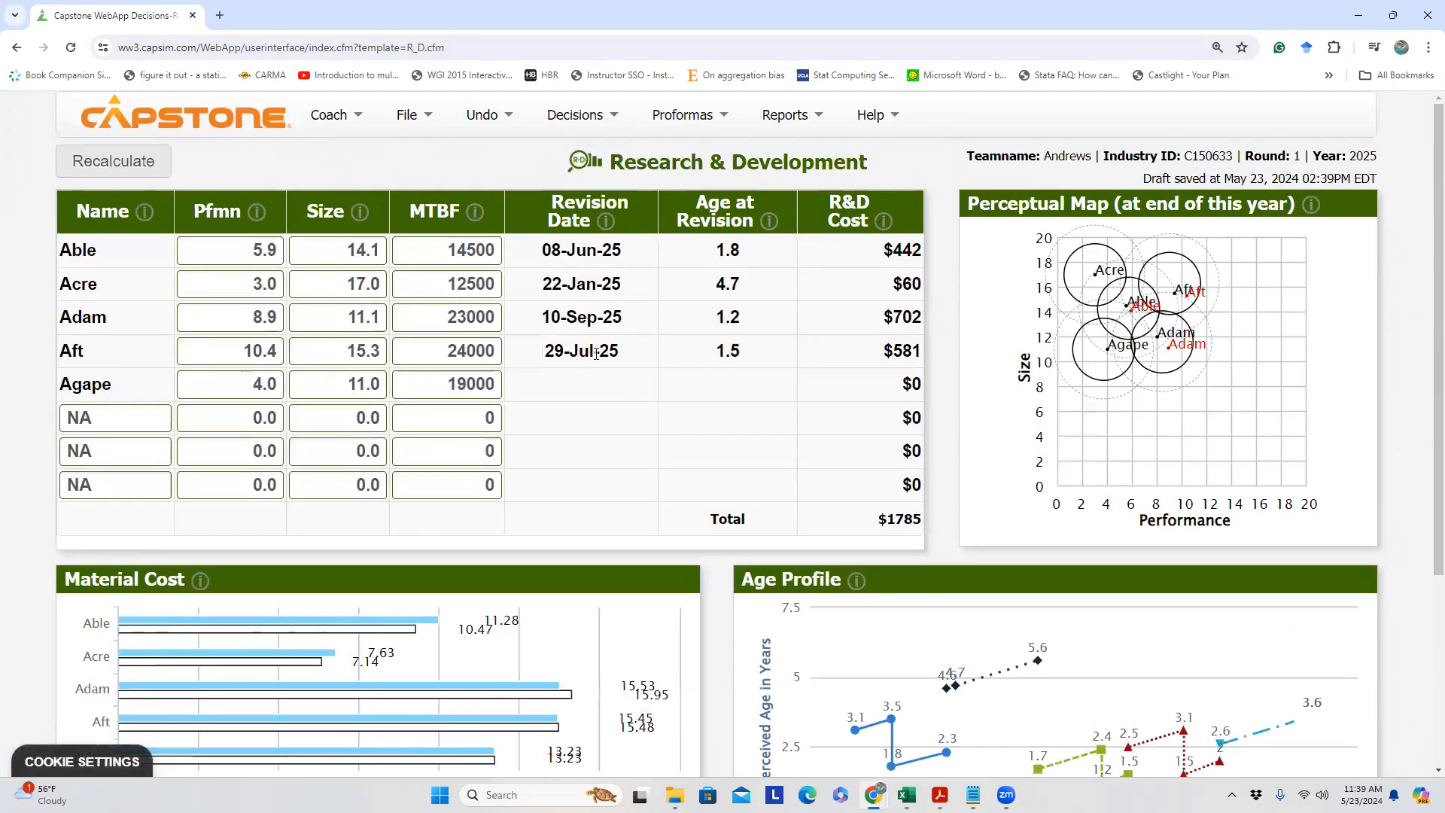
Check Aft's reliability against the Performance criteria in the Courier PDF, and review its recalculated material cost in Capstone
key("alt+Tab")
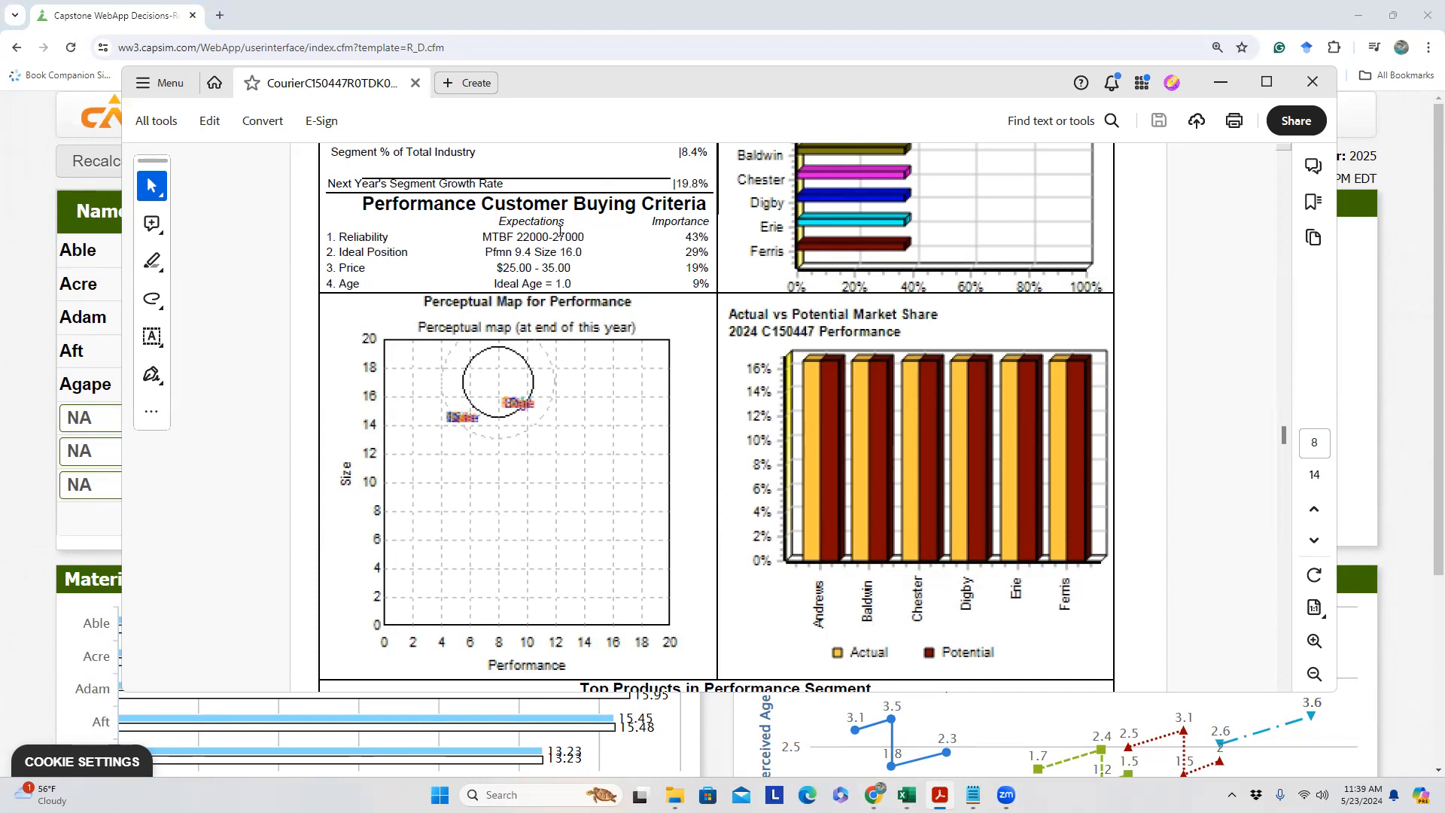
left_click(24, 348)
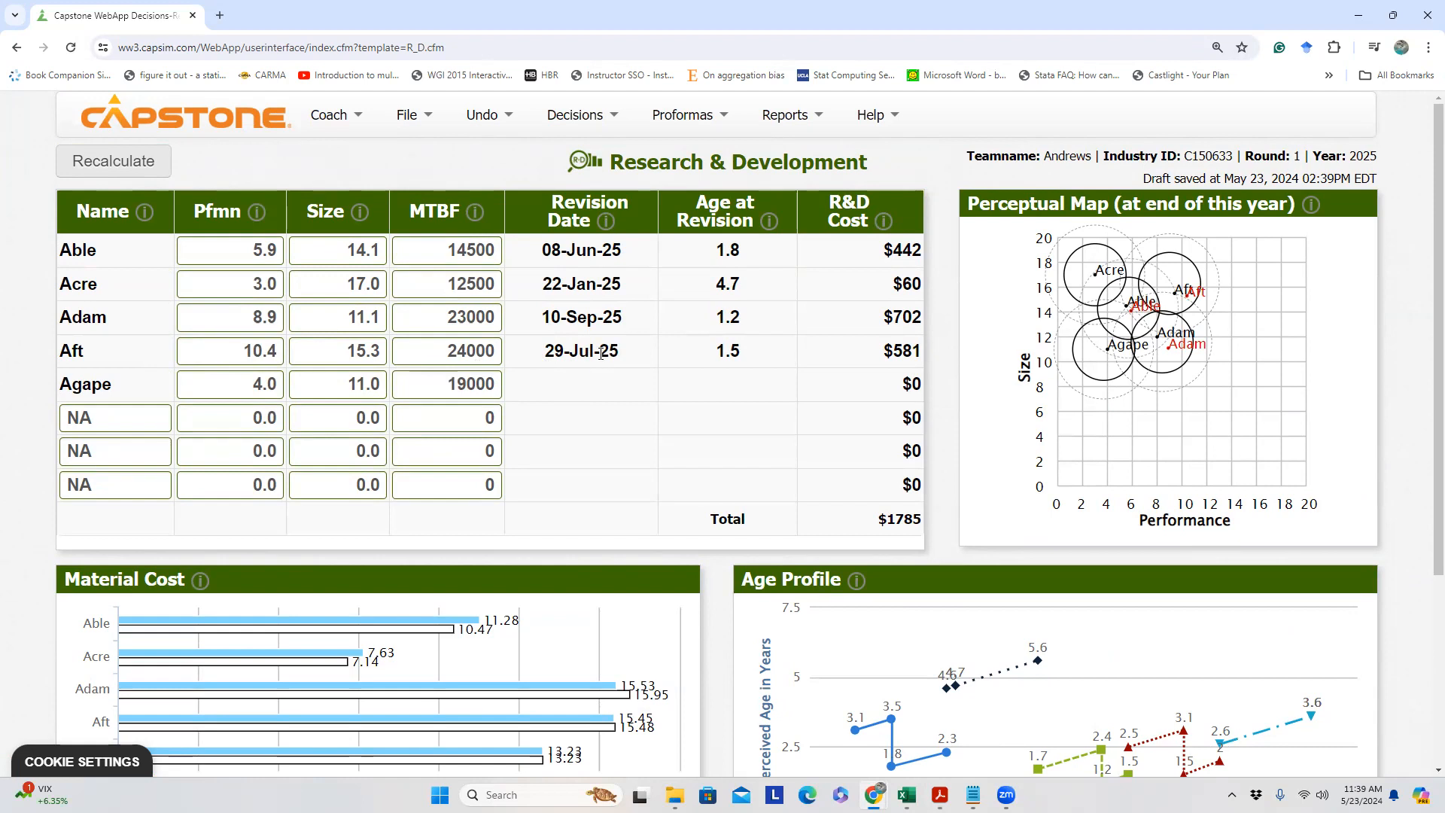
scroll(640, 365, "down", 2)
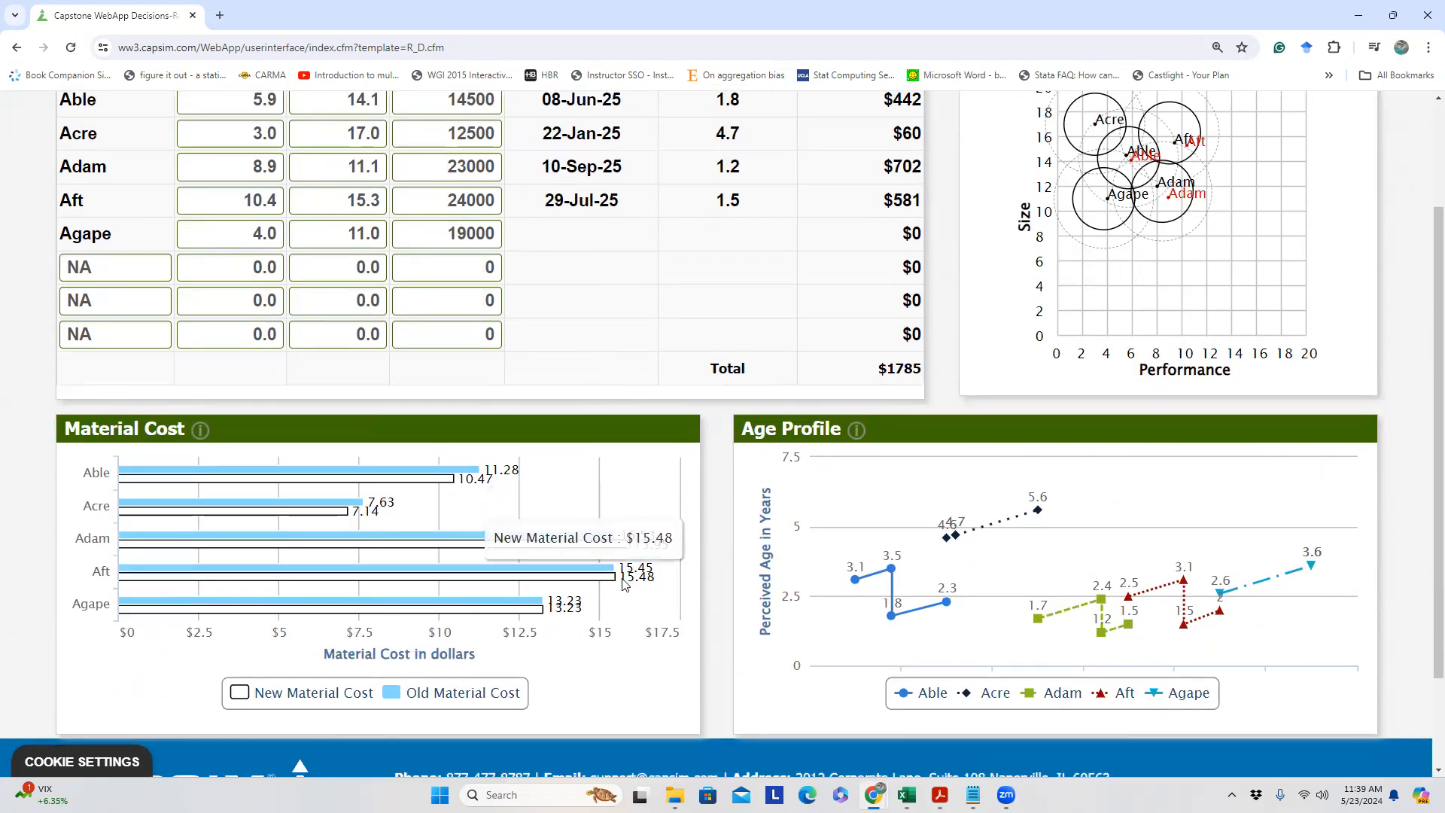
Open the Pricing & Forecast page of the Marketing decisions
scroll(682, 329, "up", 2)
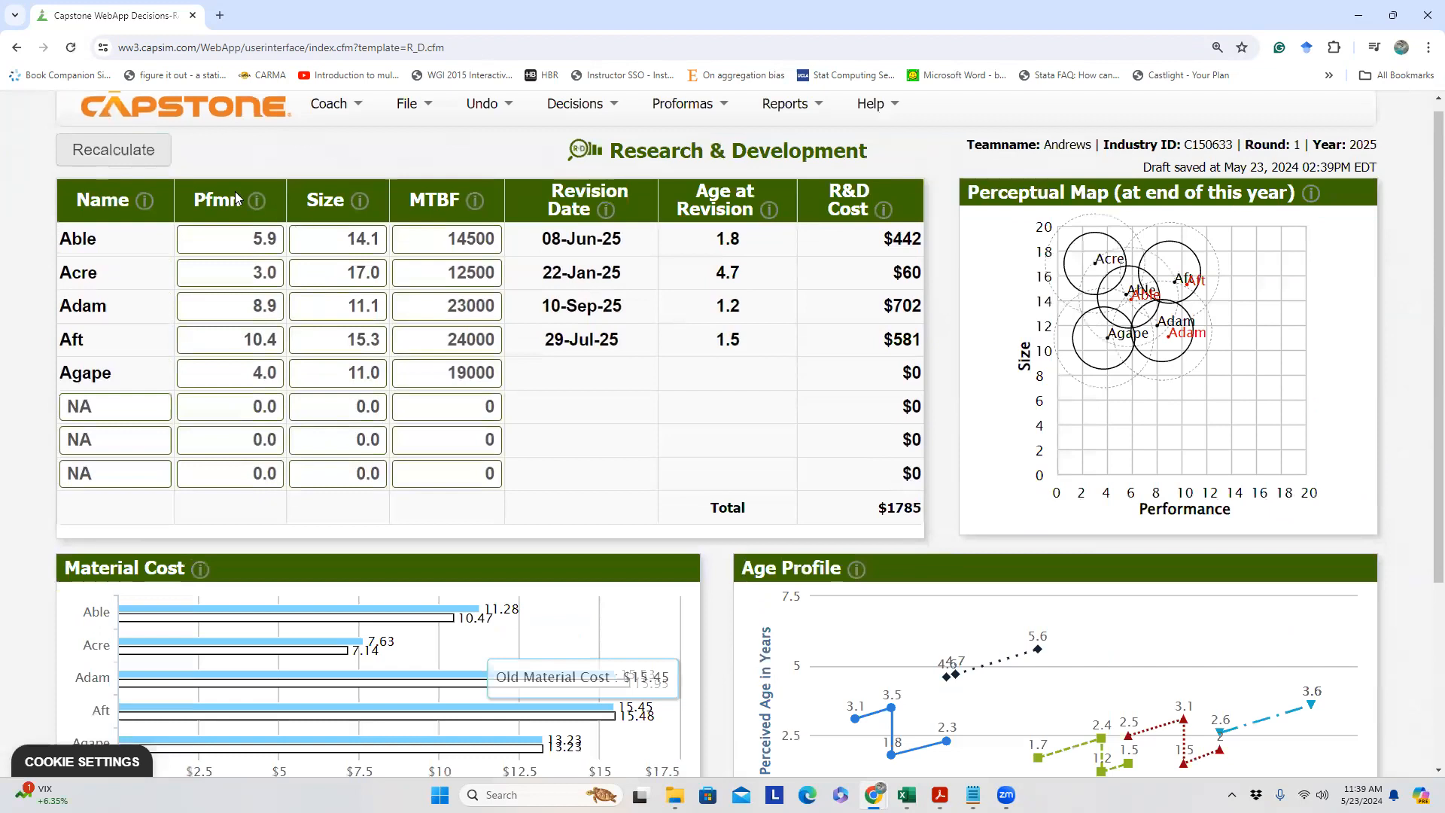
left_click(612, 124)
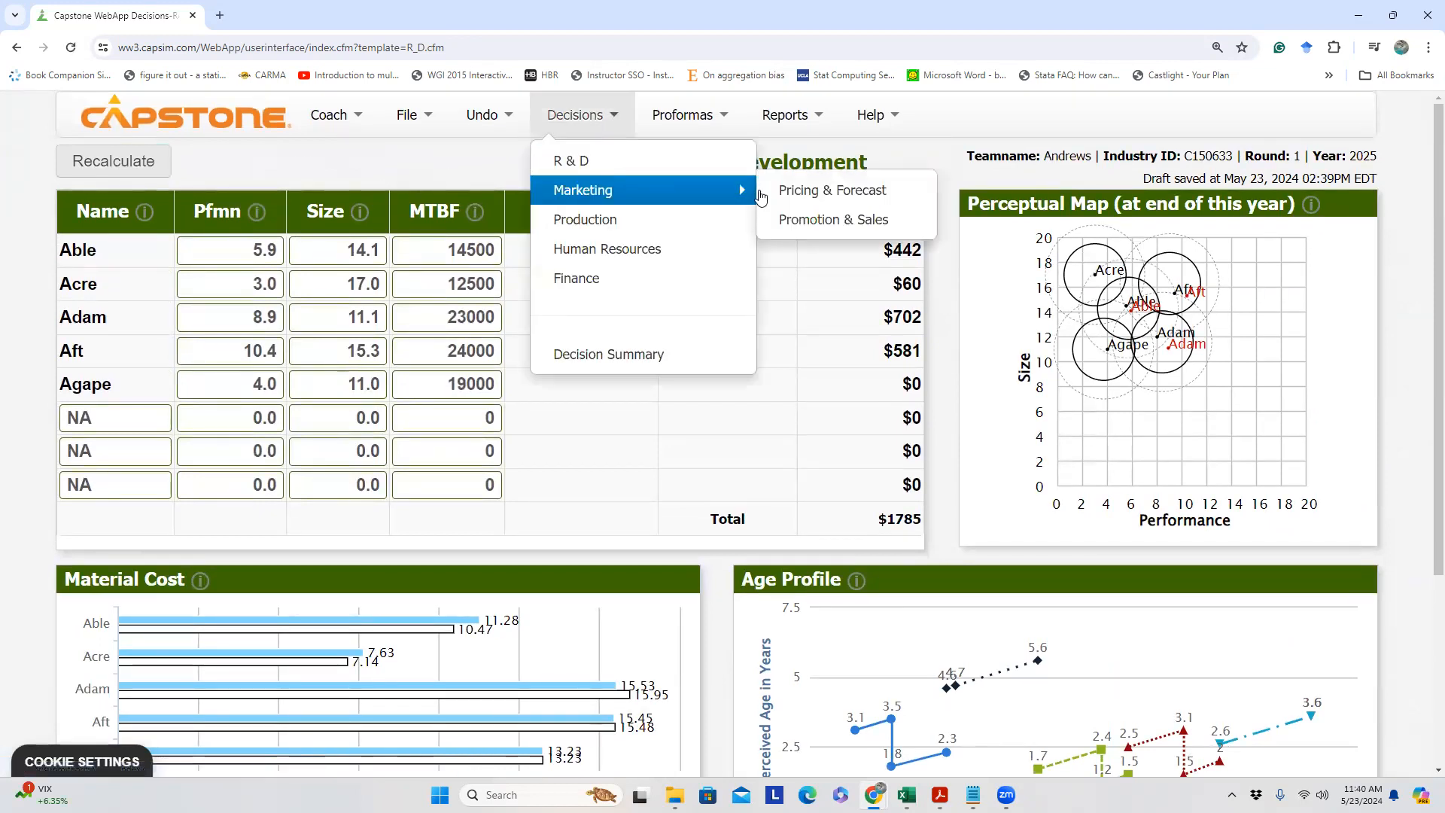
left_click(776, 190)
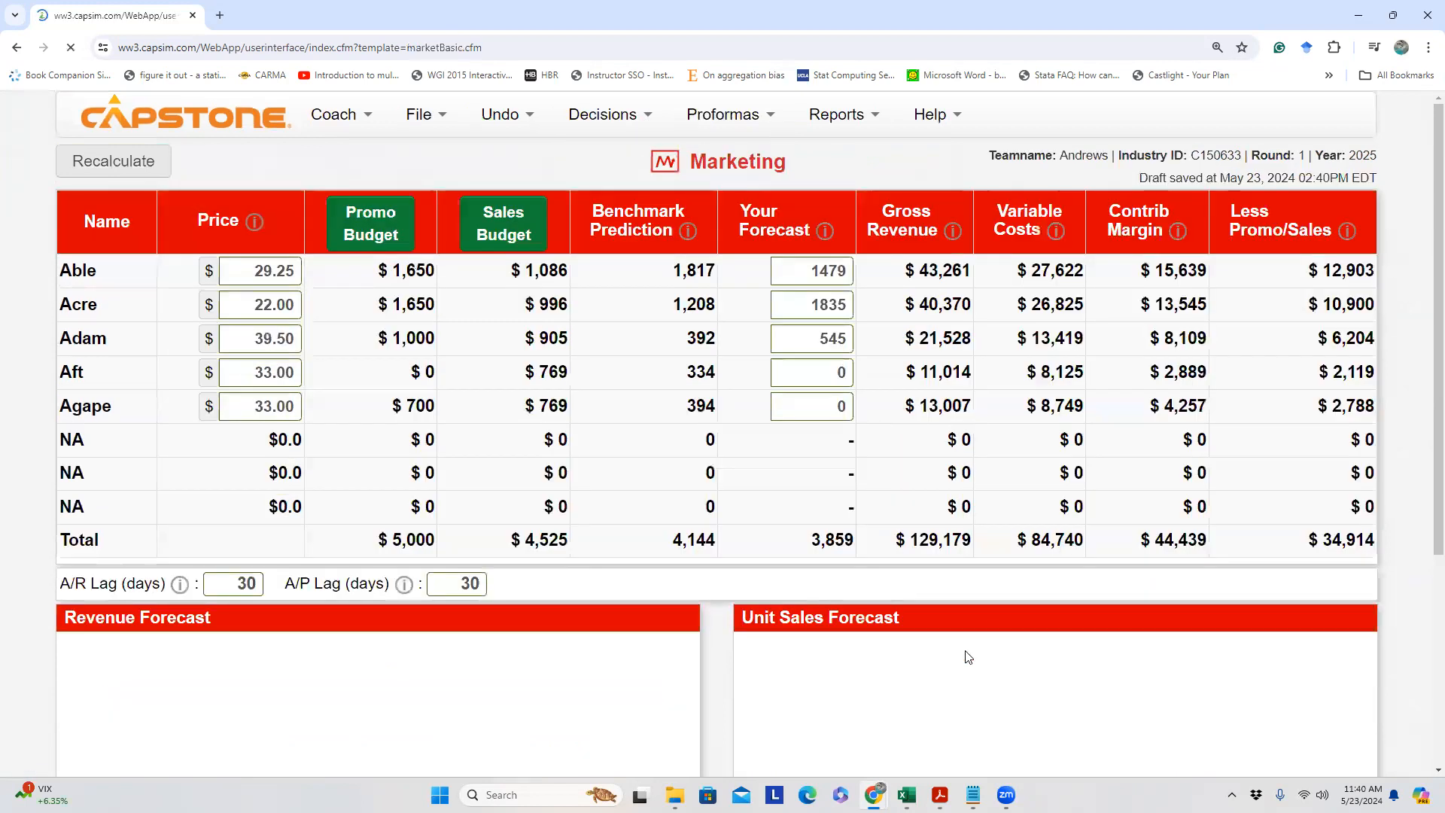
Look up the Performance segment's Round 1 maximum and minimum prices in the Excel workbook
key("alt+Tab")
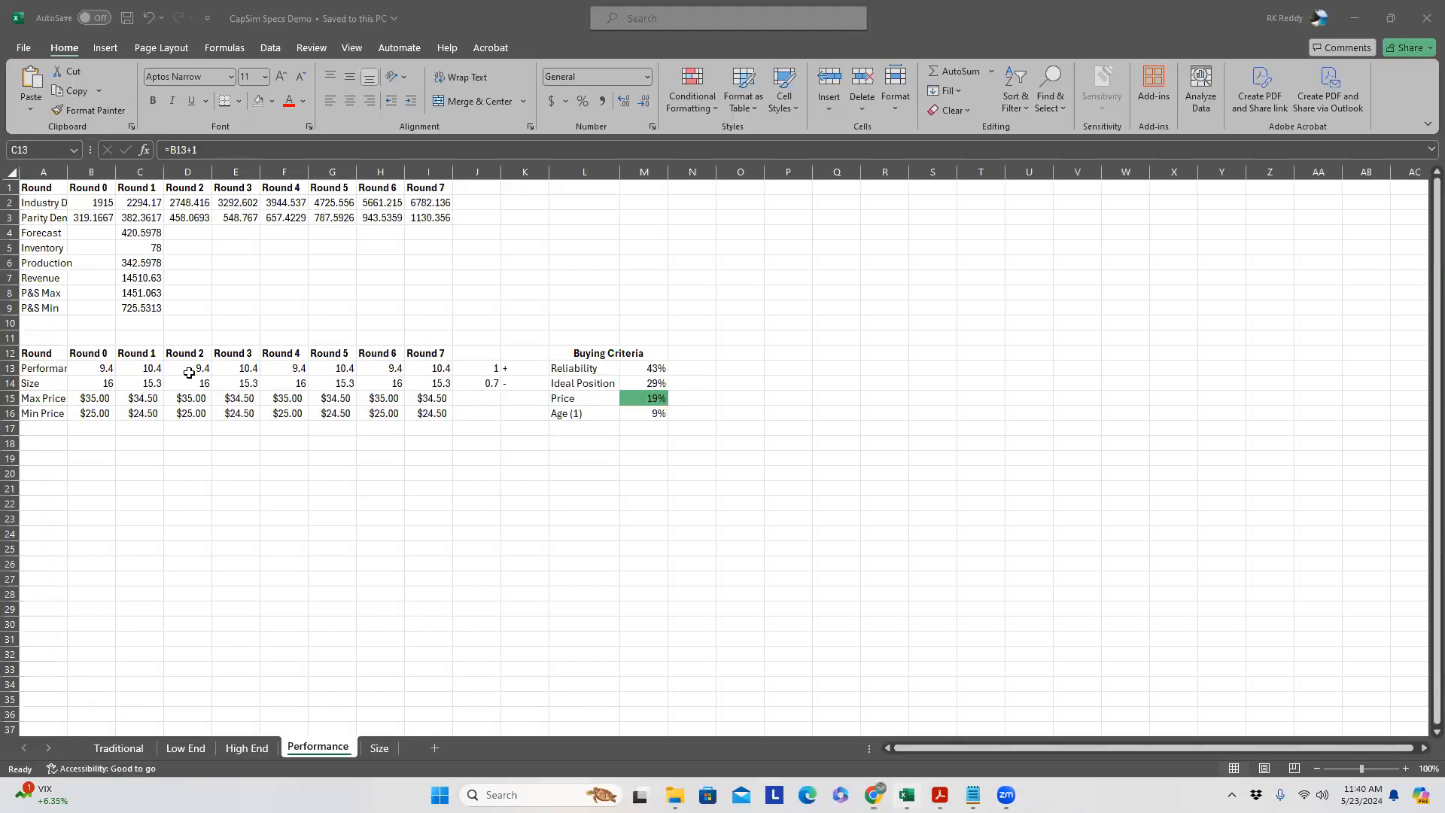
left_click(148, 398)
left_click(151, 416)
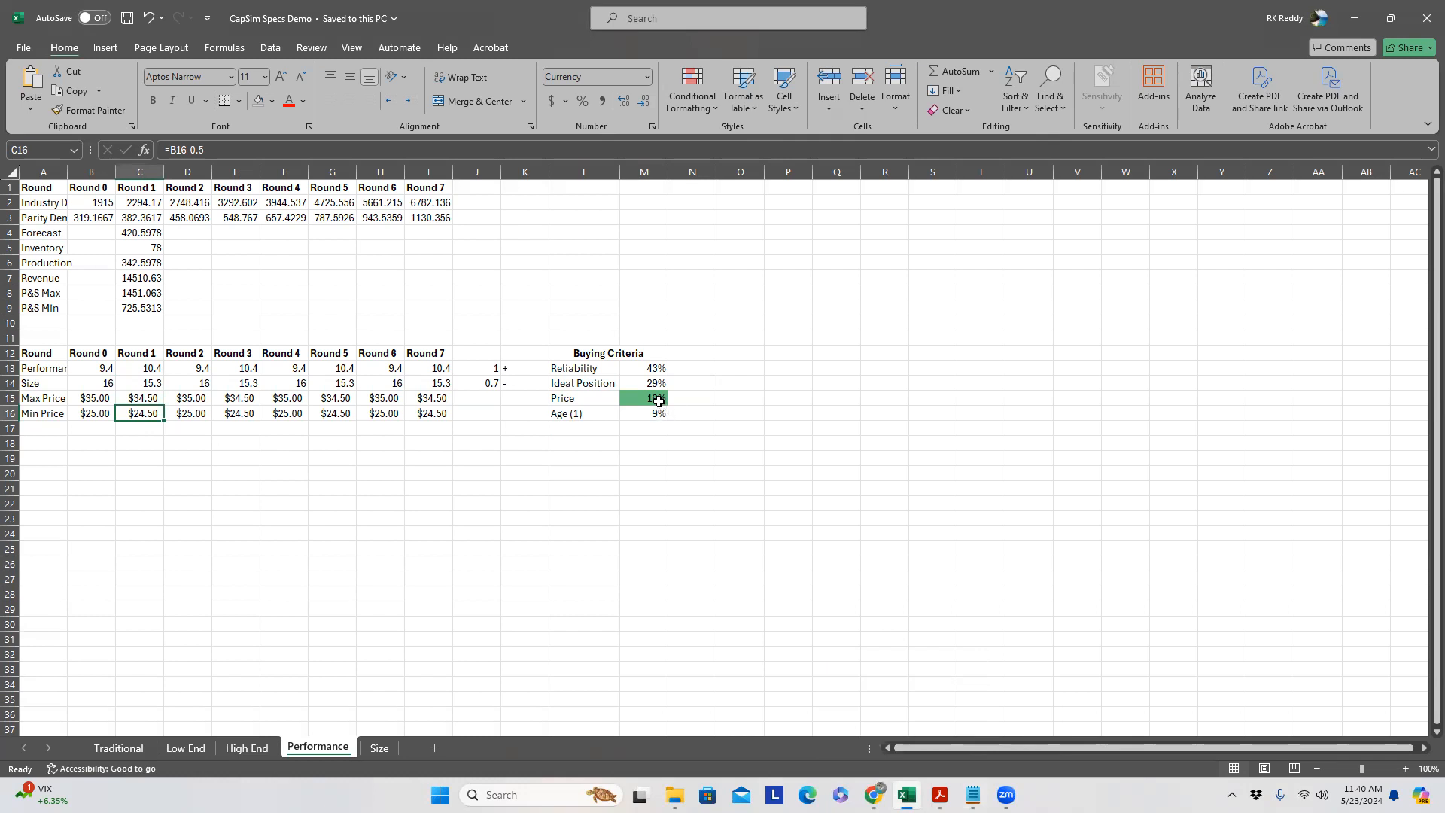
Set Aft's price to 34.50 in the Capstone Marketing decisions
left_click(873, 796)
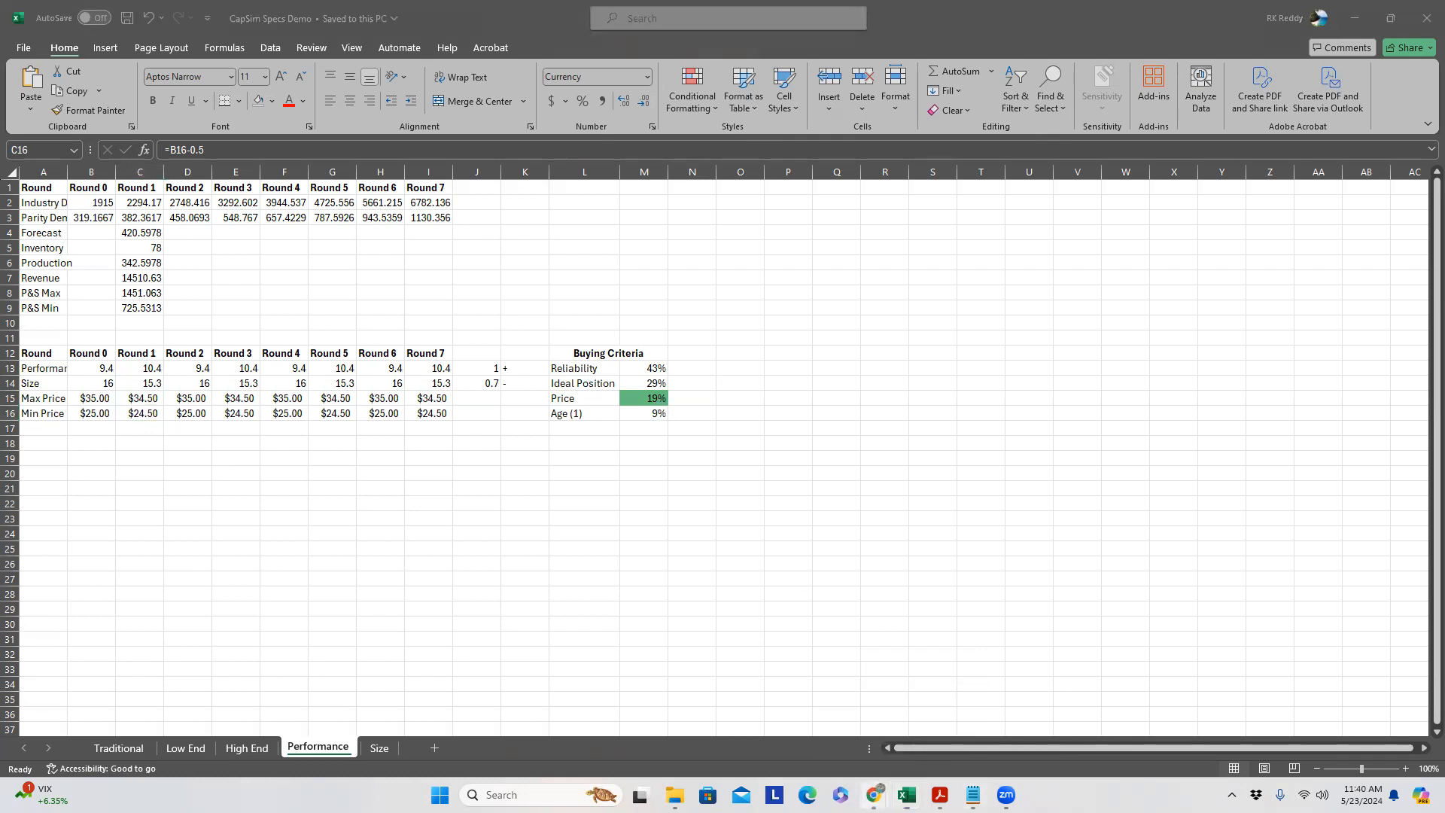
left_click(866, 763)
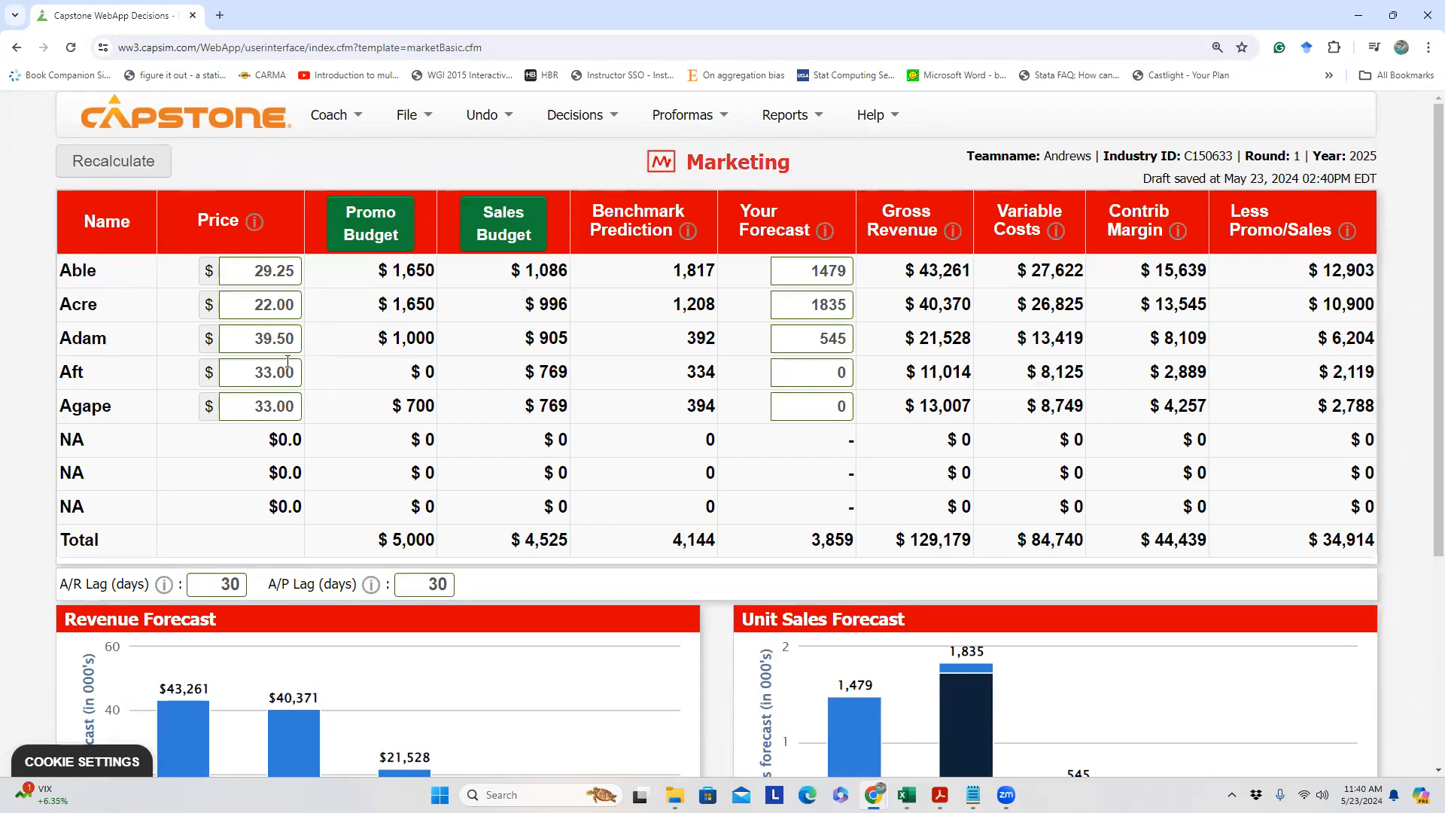
left_click_drag(263, 370, 288, 370)
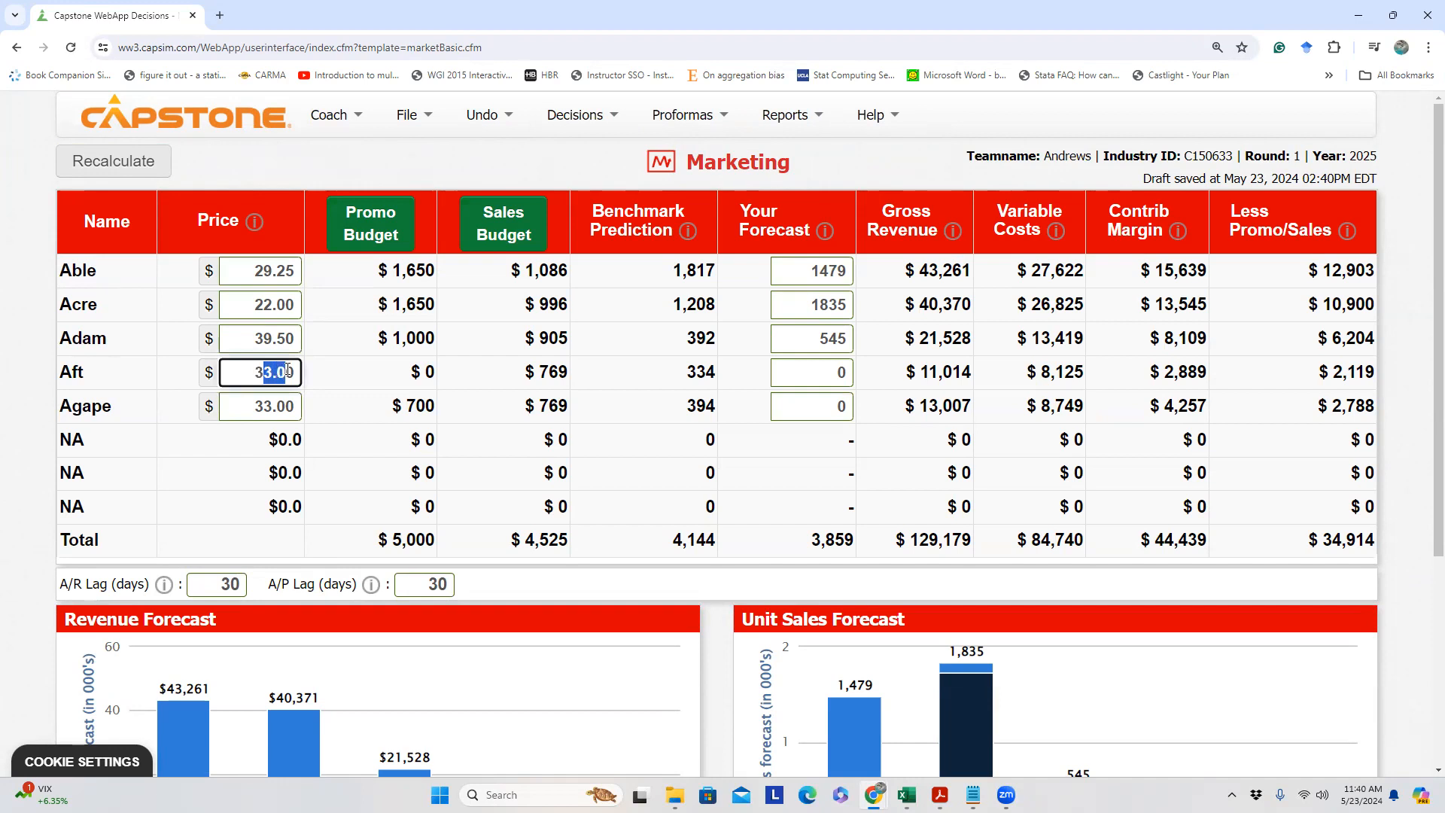
type("4.5")
left_click(756, 485)
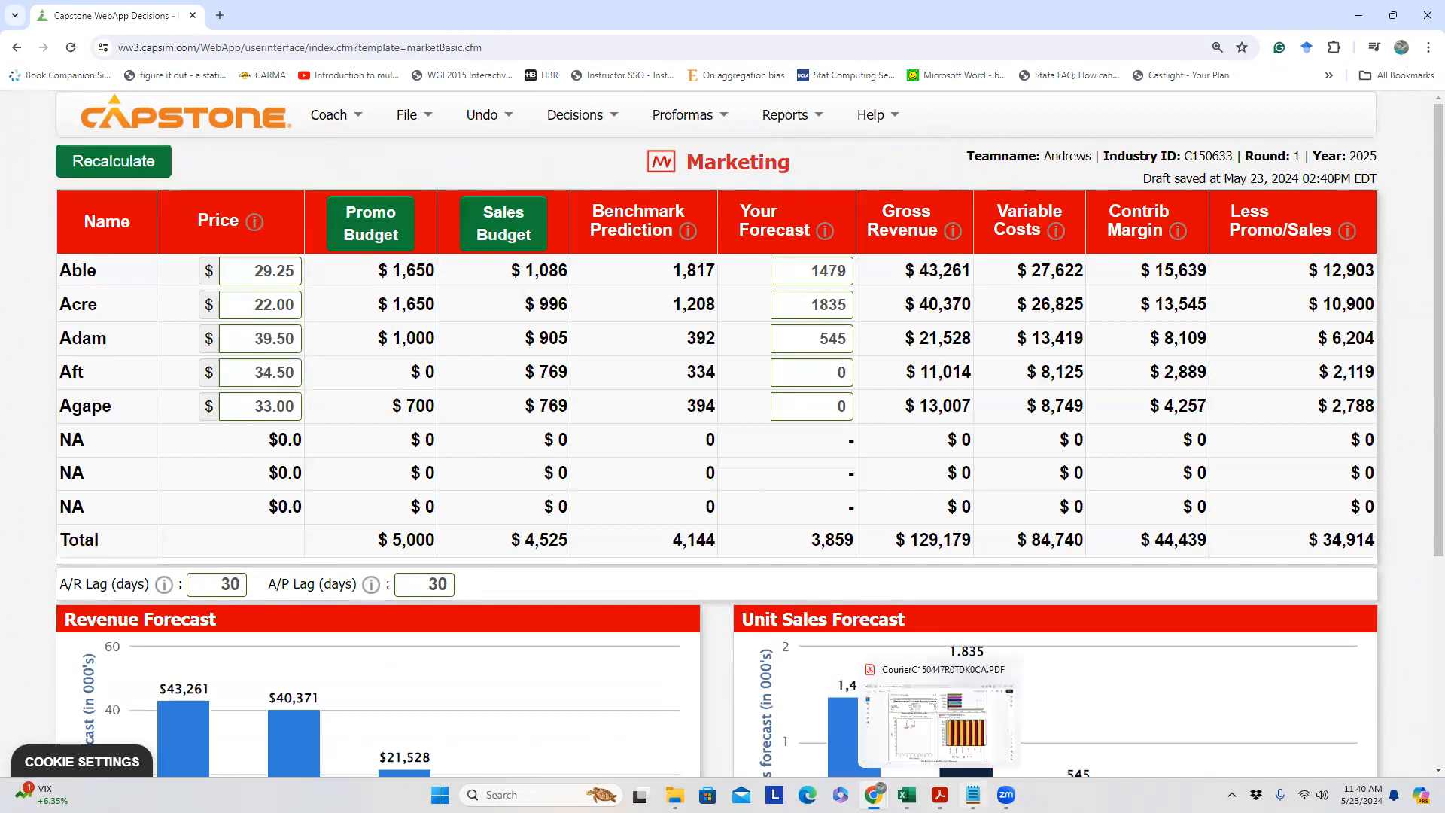
Look up the Performance segment's Round 1 parity demand and forecast formulas in the Excel workbook
left_click(907, 795)
left_click(420, 489)
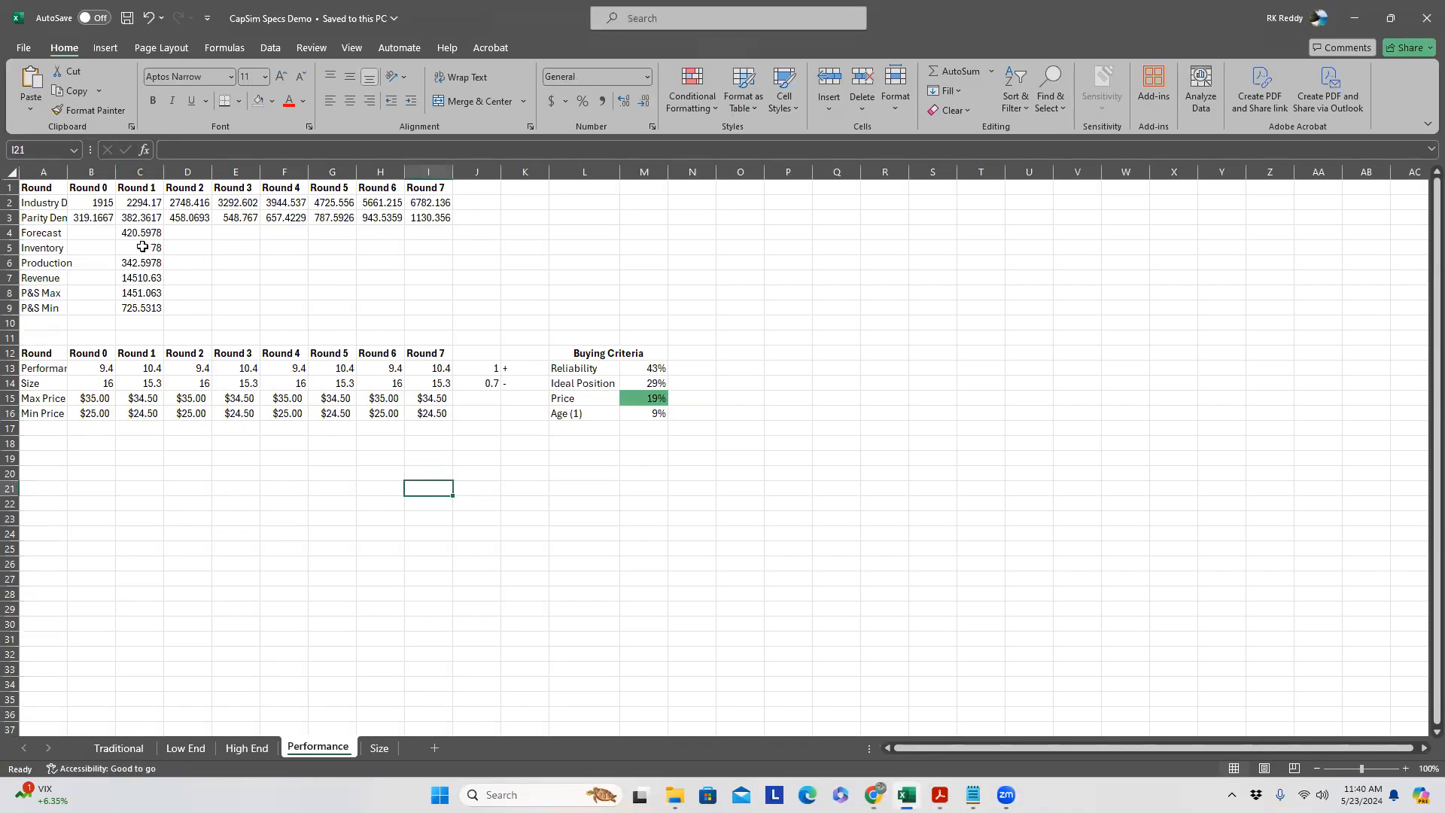
left_click(142, 218)
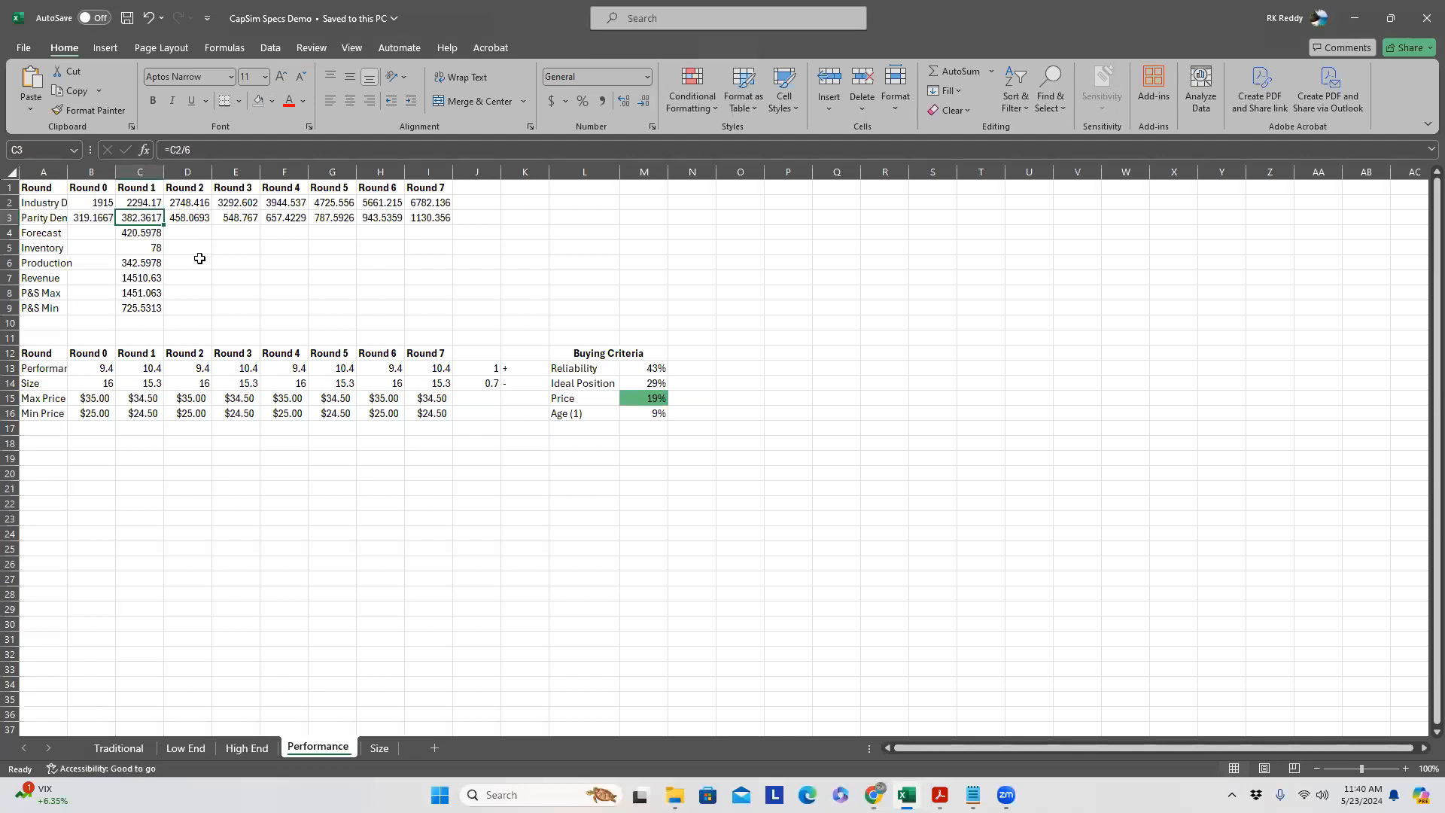
left_click(149, 234)
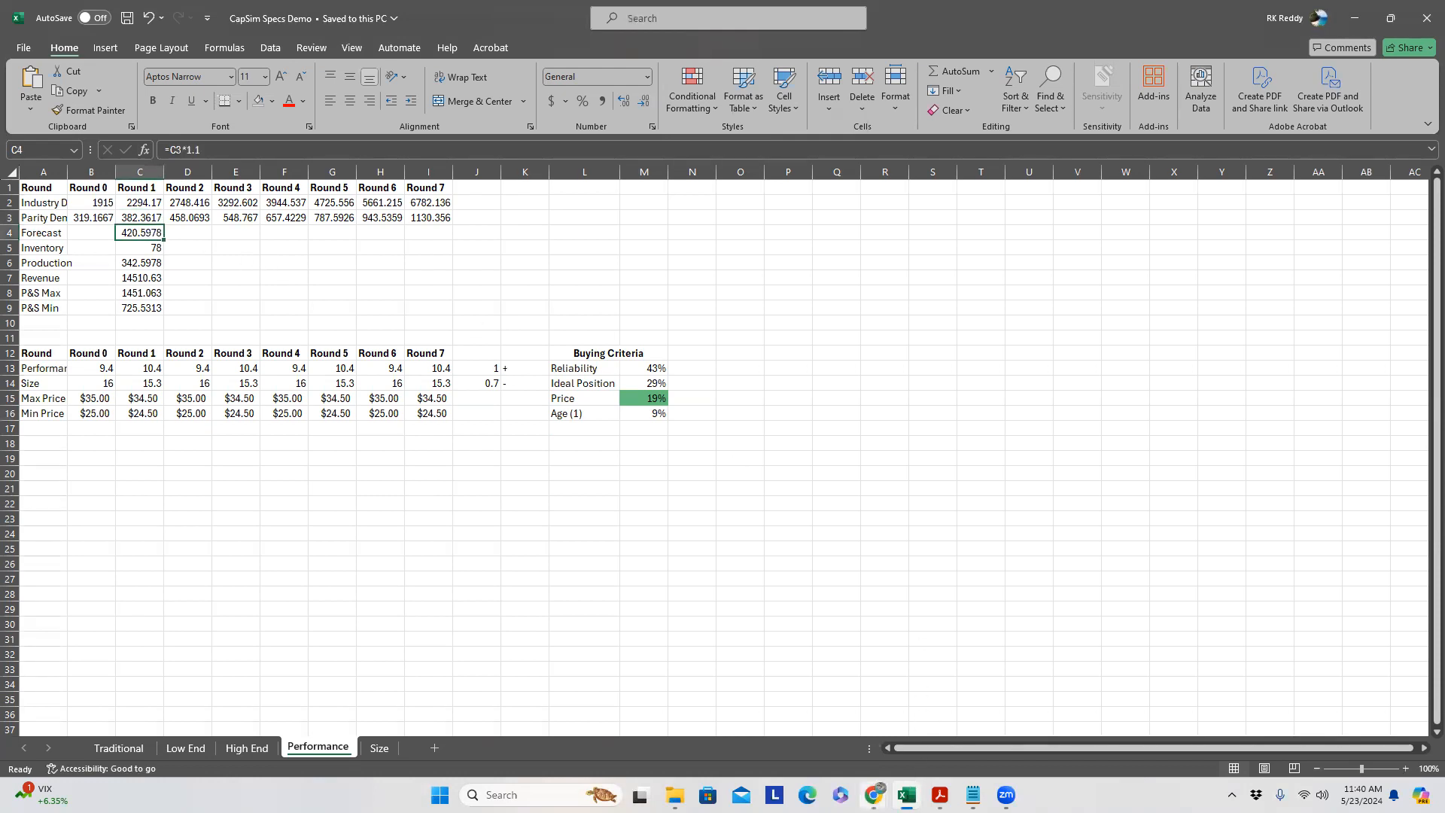
Switch to Capstone, set Aft's sales forecast to 421 in the Marketing decisions, and recalculate
mouse_move(874, 795)
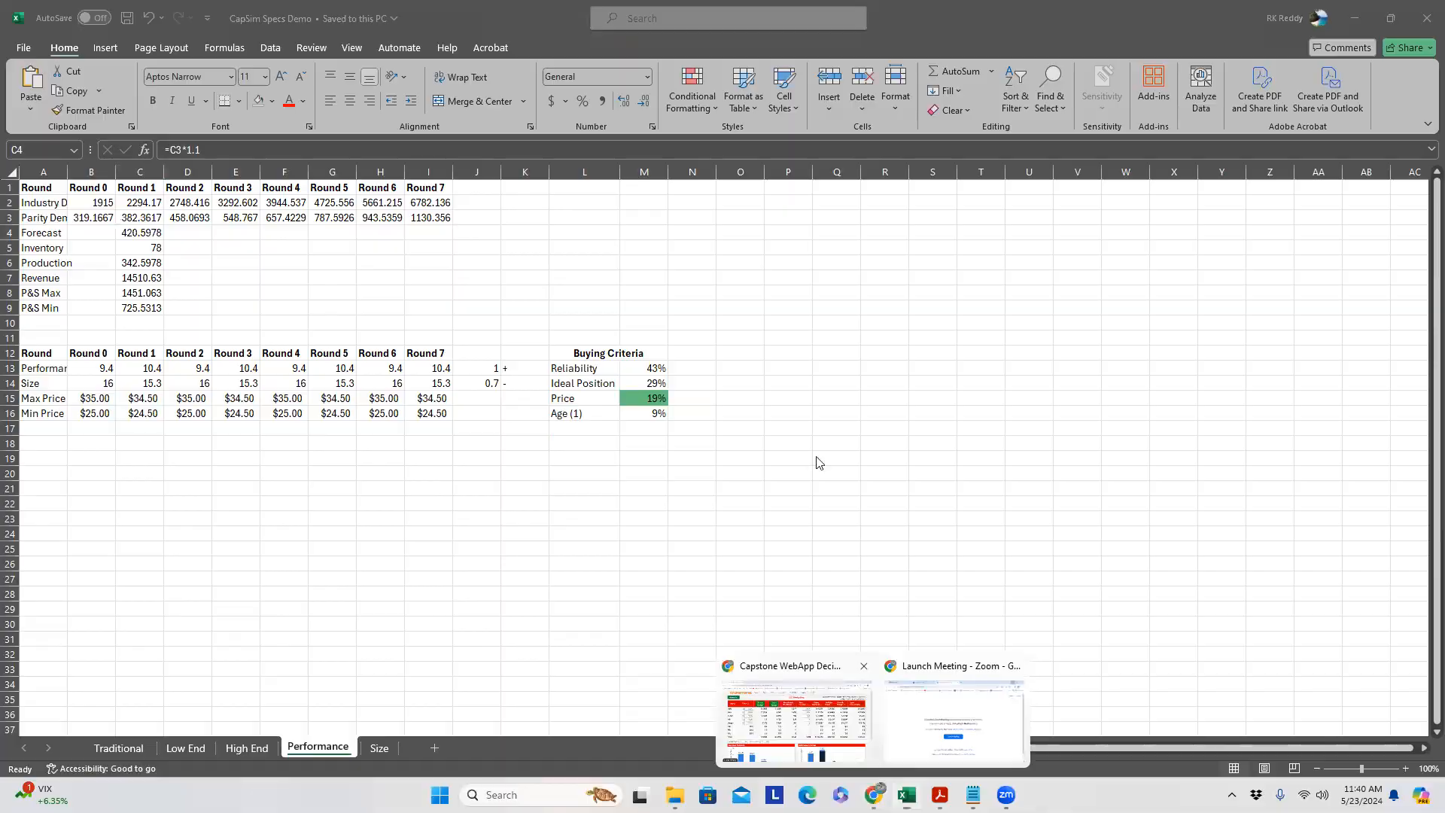
left_click(796, 719)
left_click(821, 370)
type("421")
left_click(899, 493)
mouse_move(941, 795)
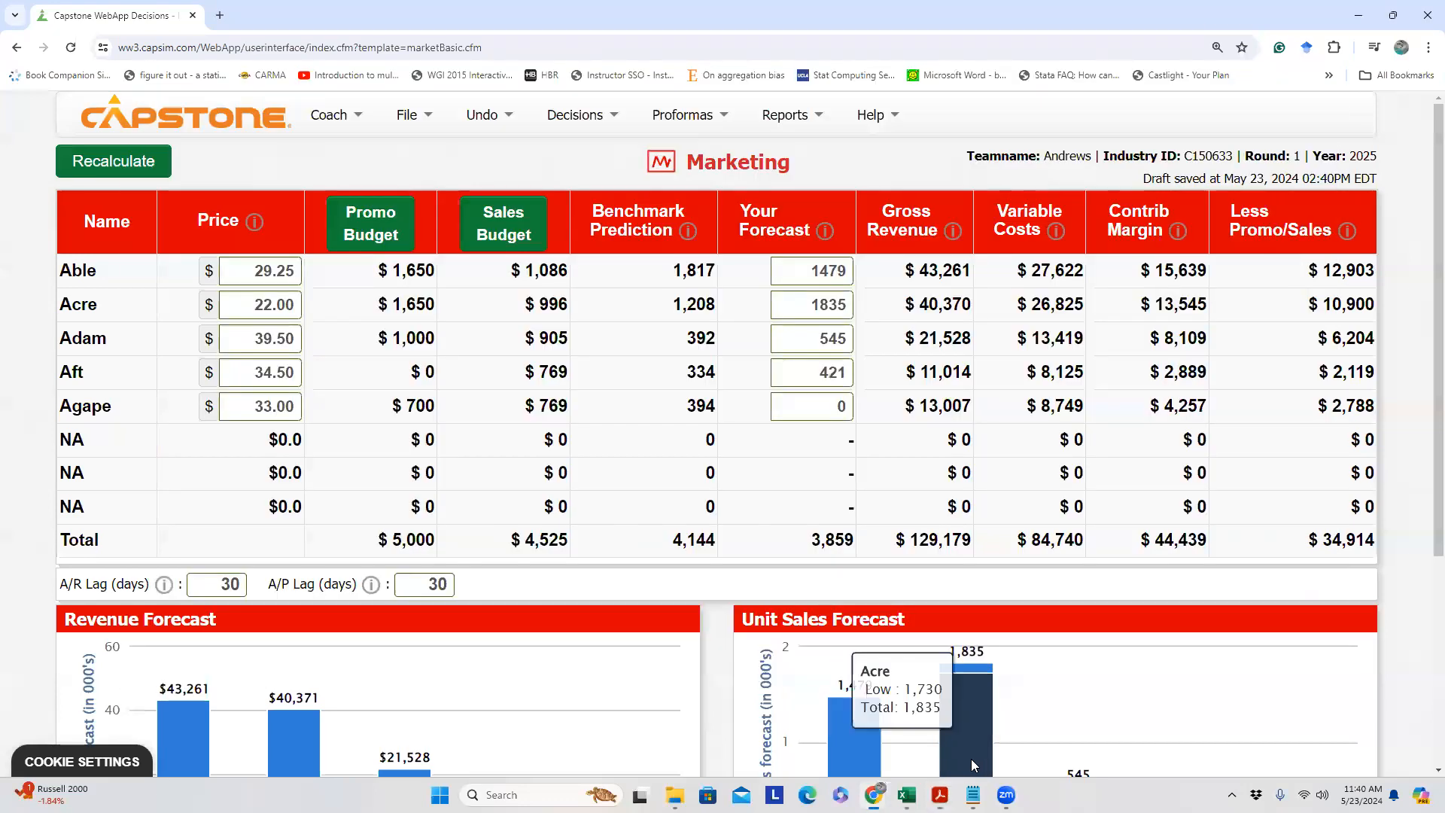
left_click(113, 161)
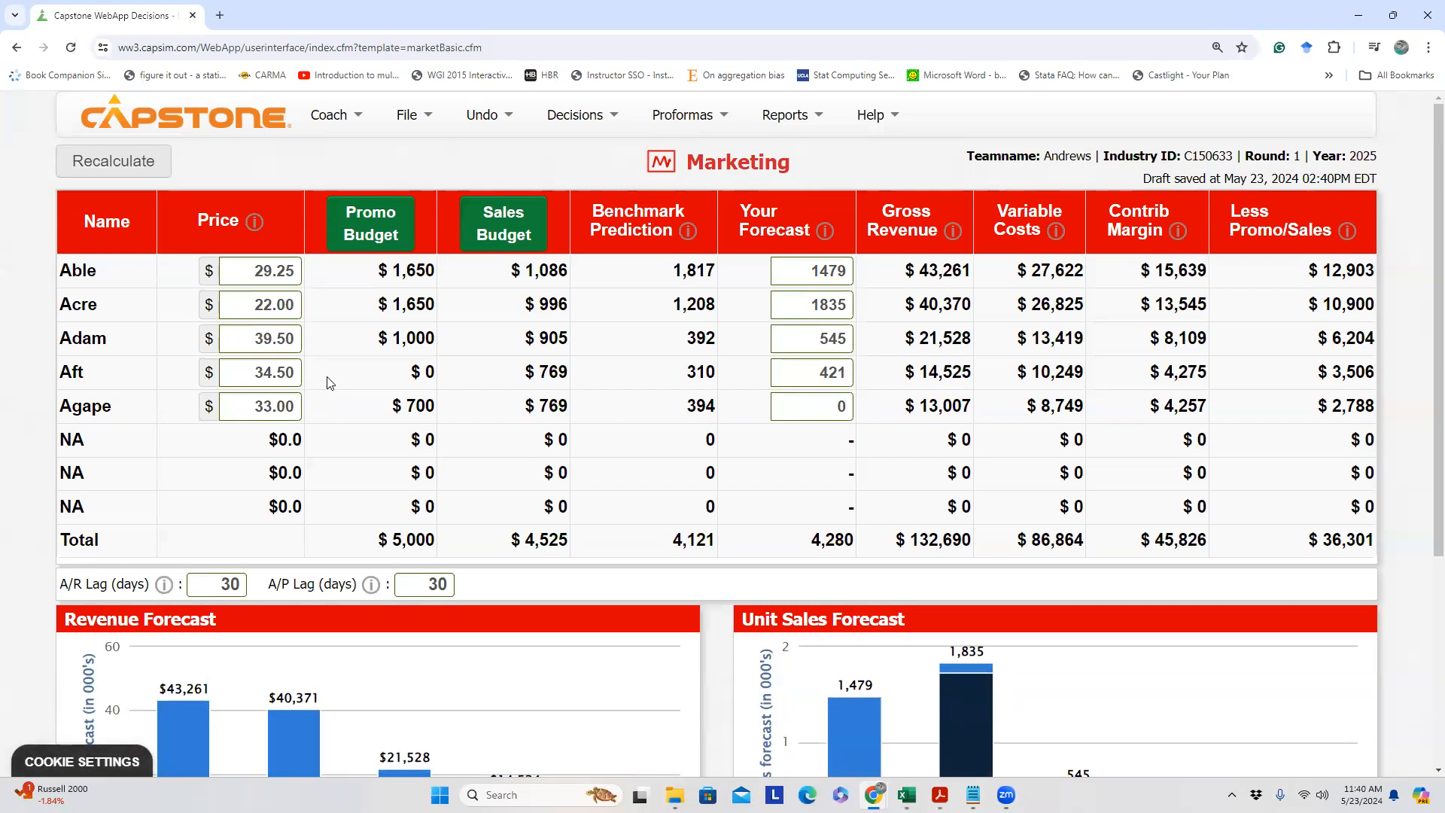
Open the Production decisions and check Aft's contribution margin
left_click(591, 128)
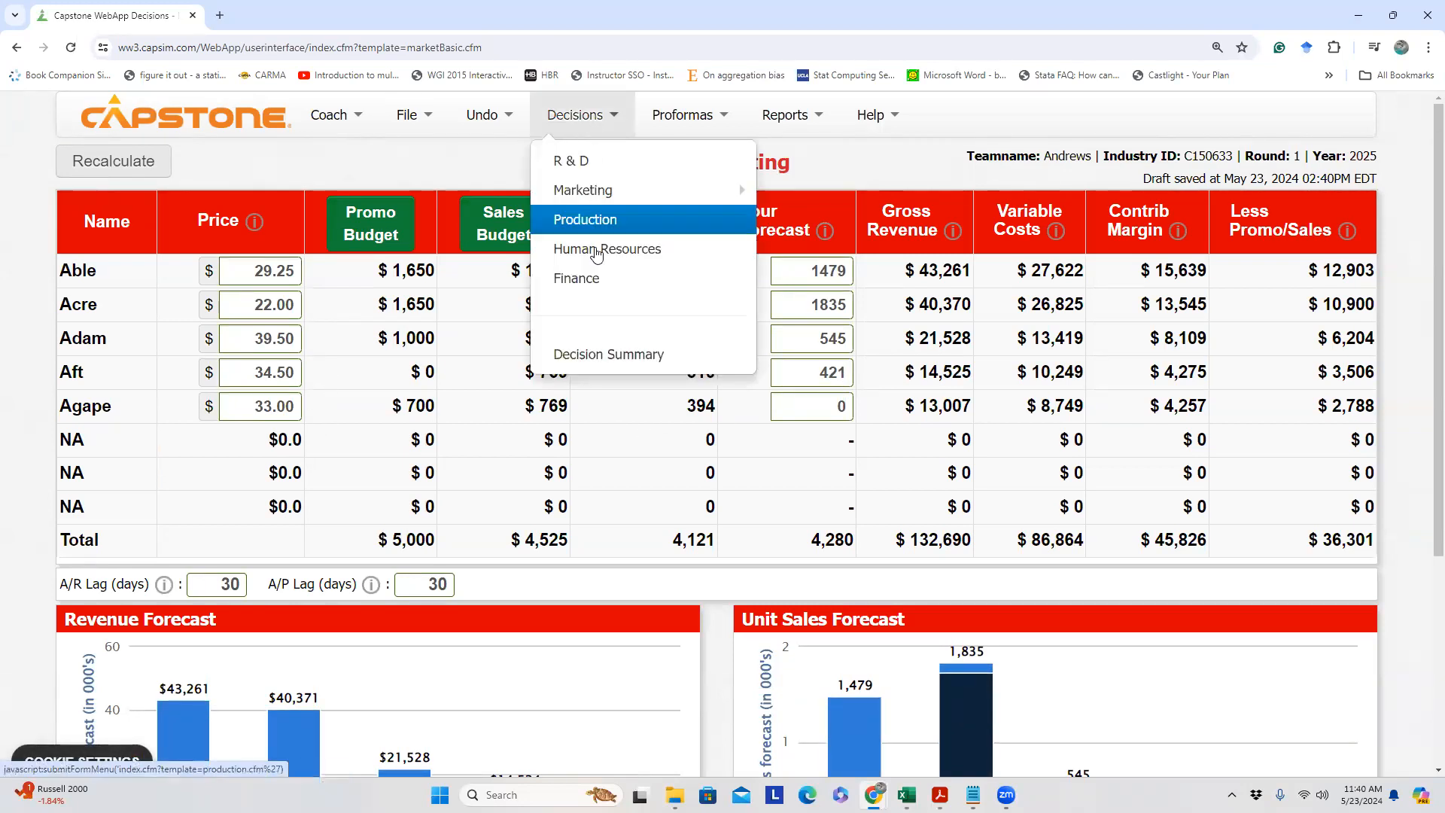
mouse_move(636, 198)
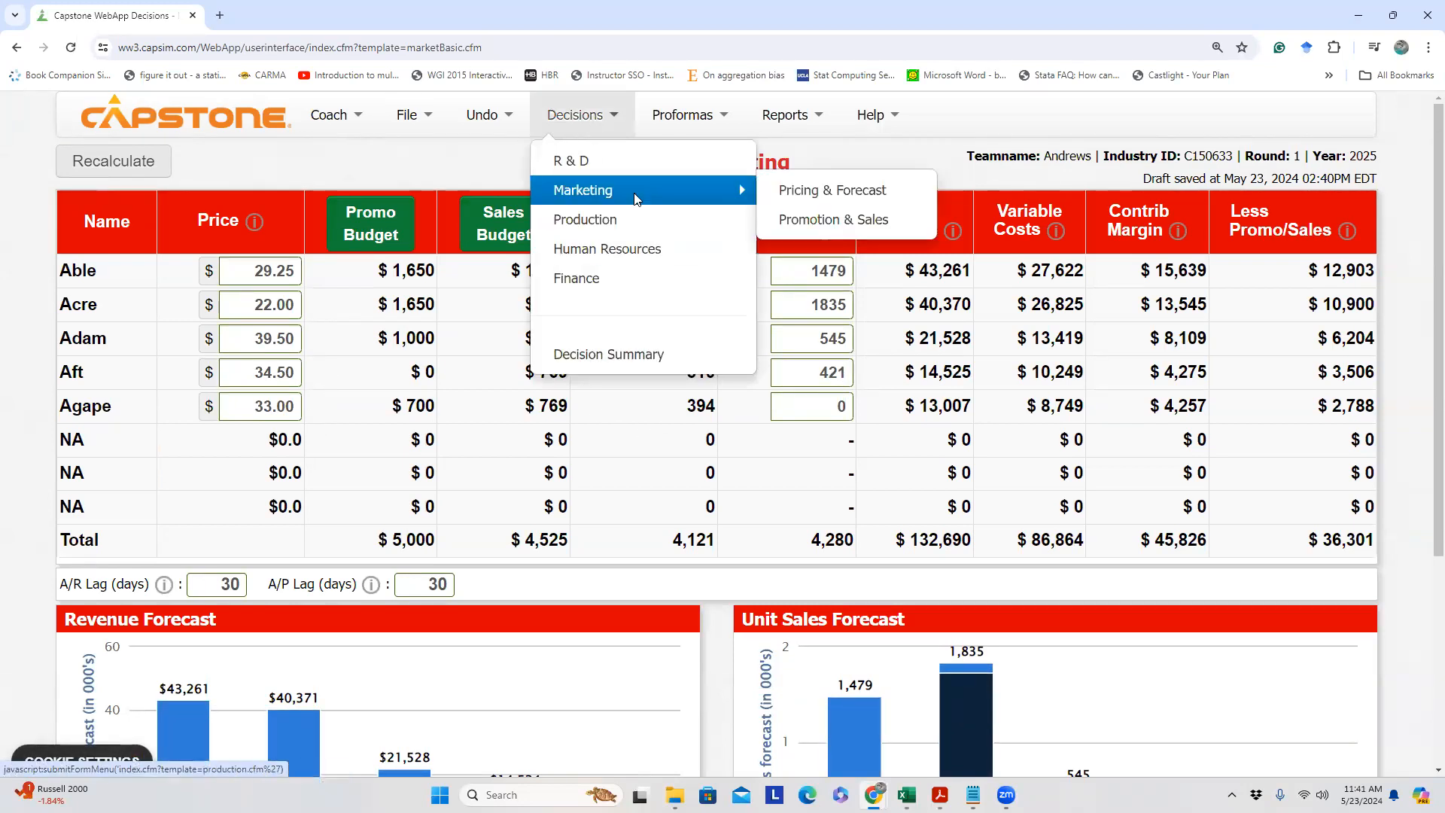
left_click(804, 218)
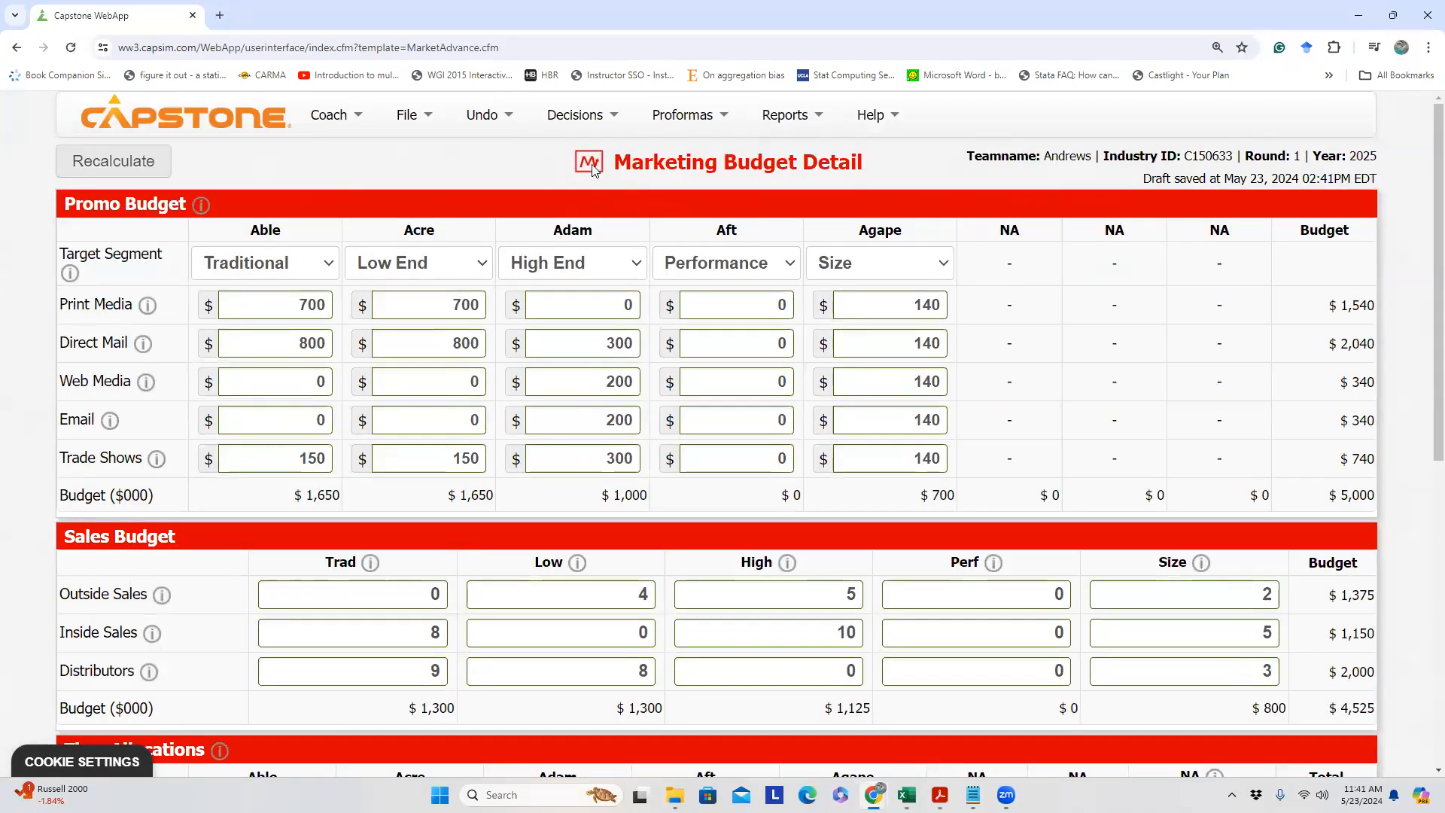
left_click(592, 126)
left_click(593, 219)
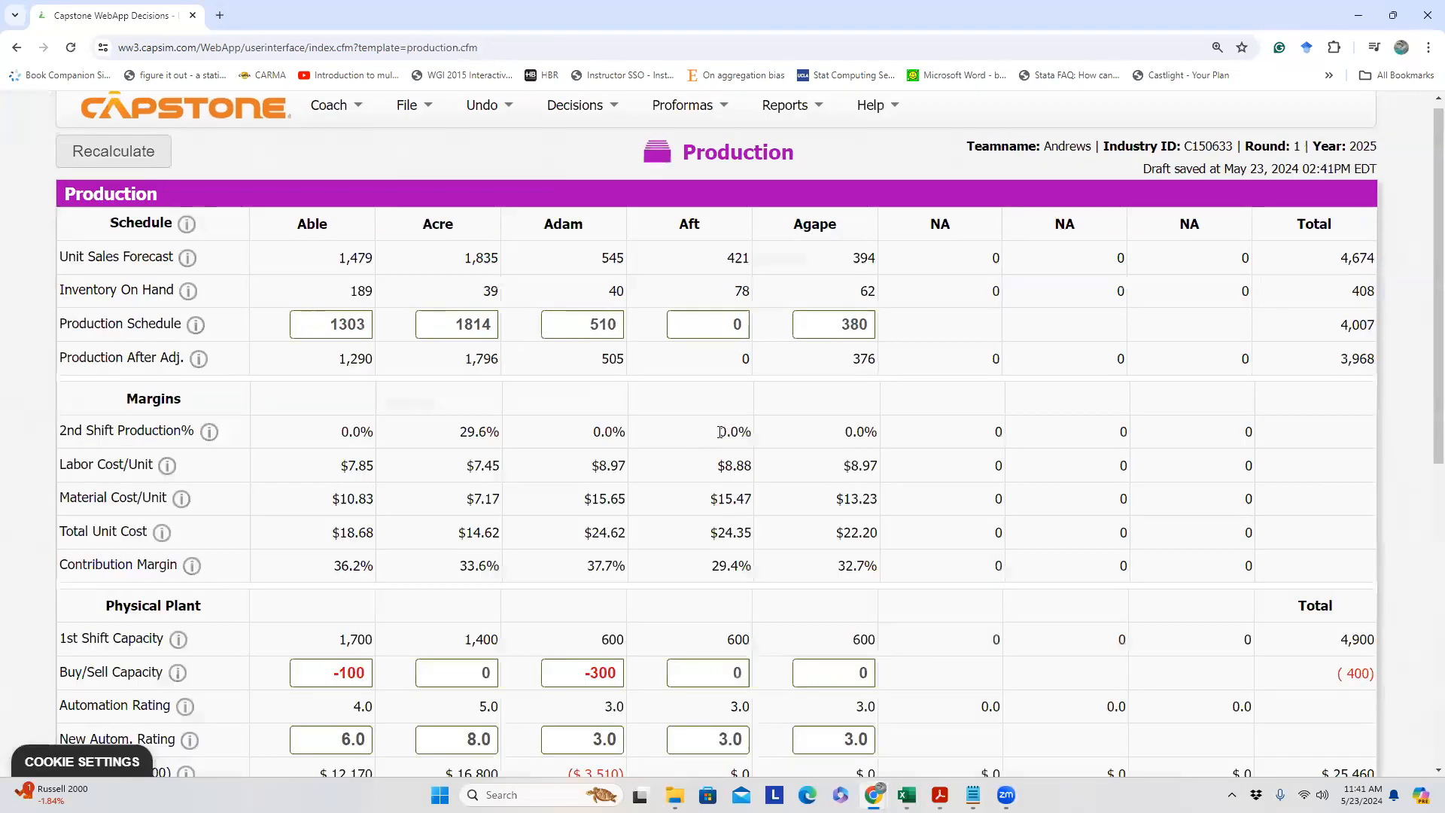
scroll(701, 457, "down", 2)
left_click_drag(712, 427, 748, 427)
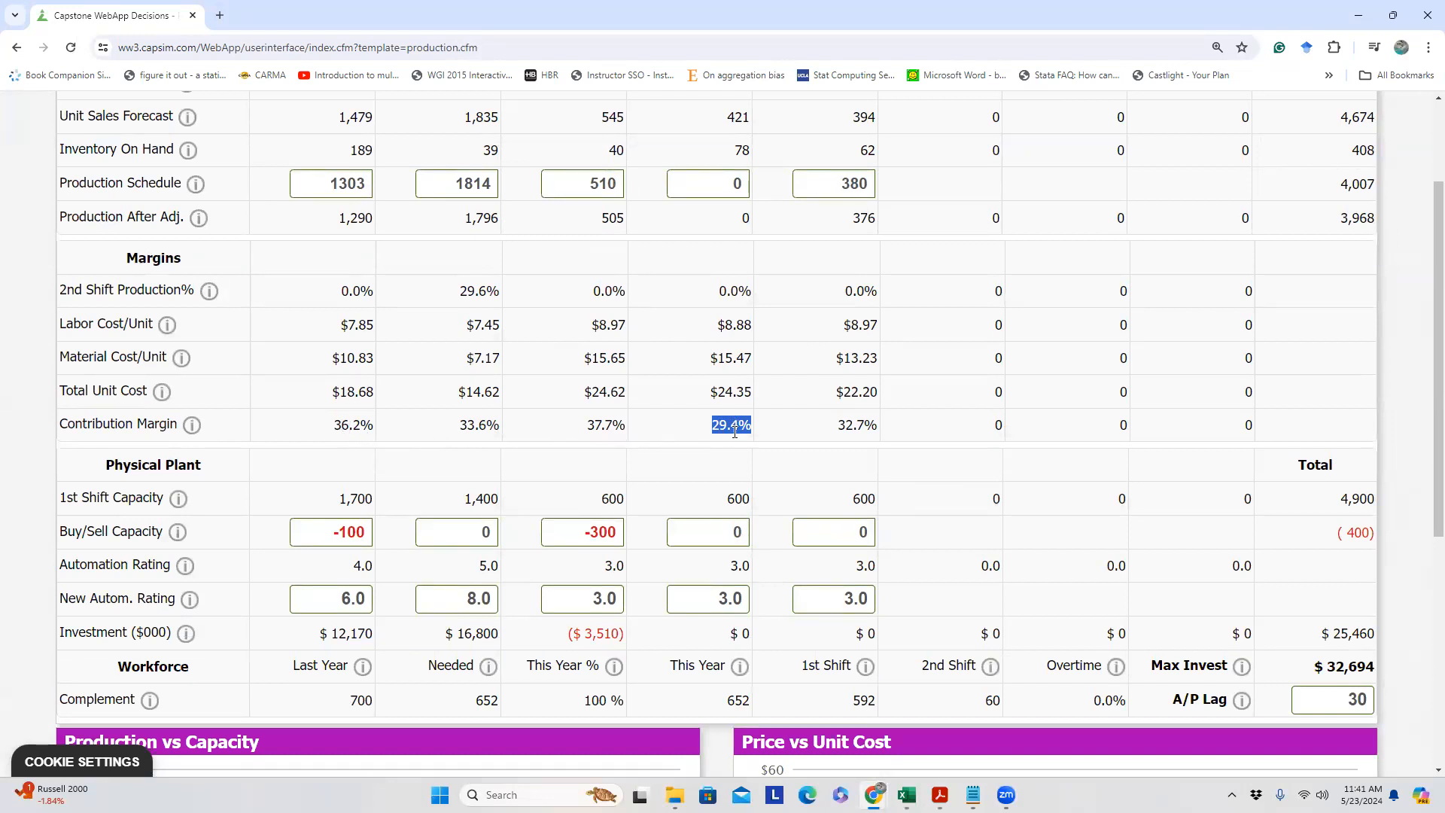
scroll(734, 431, "up", 2)
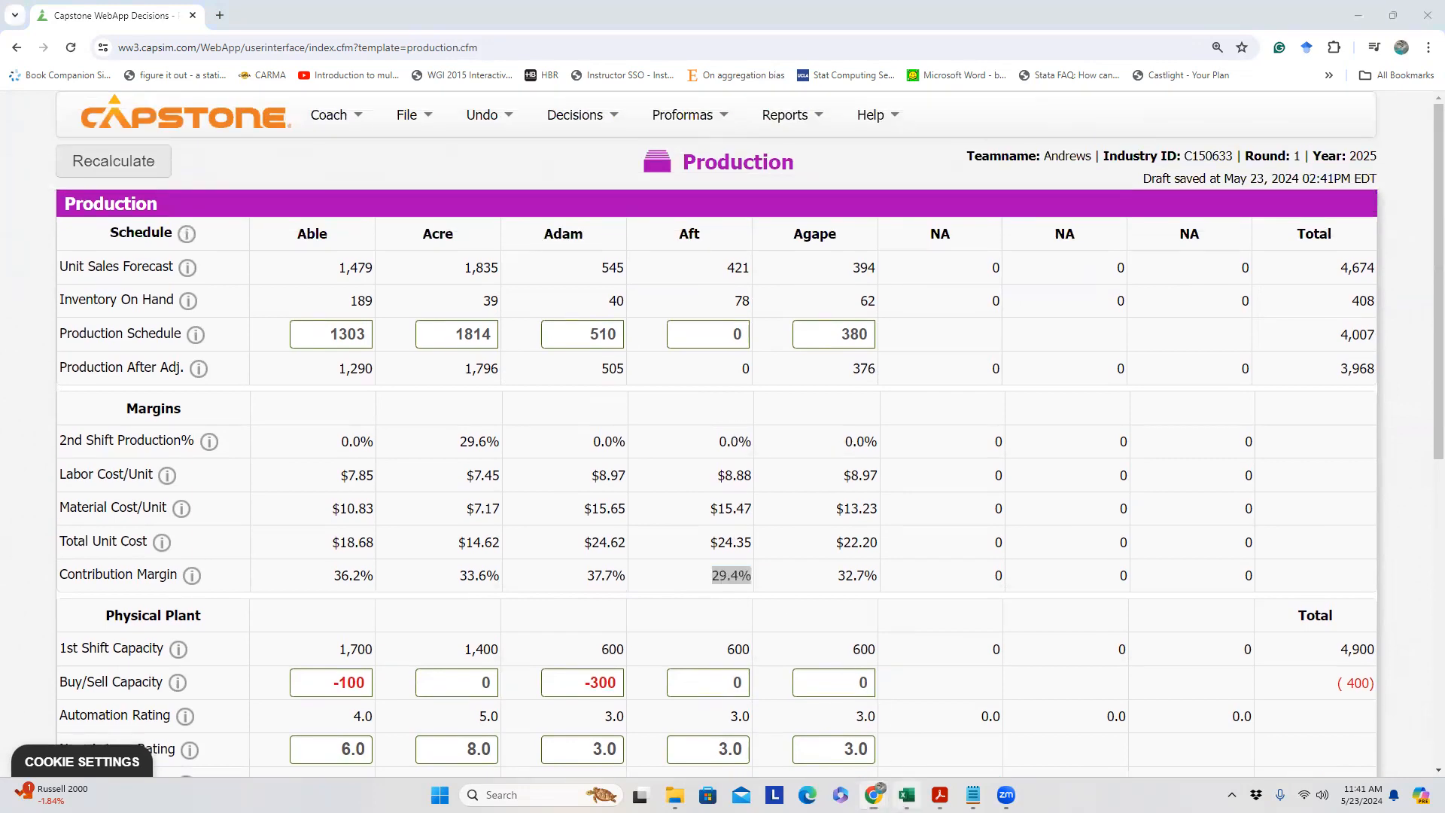
Look up the Performance segment's Round 1 maximum and minimum promotion and sales budgets in the Excel workbook
left_click(906, 795)
left_click(181, 320)
left_click(131, 294)
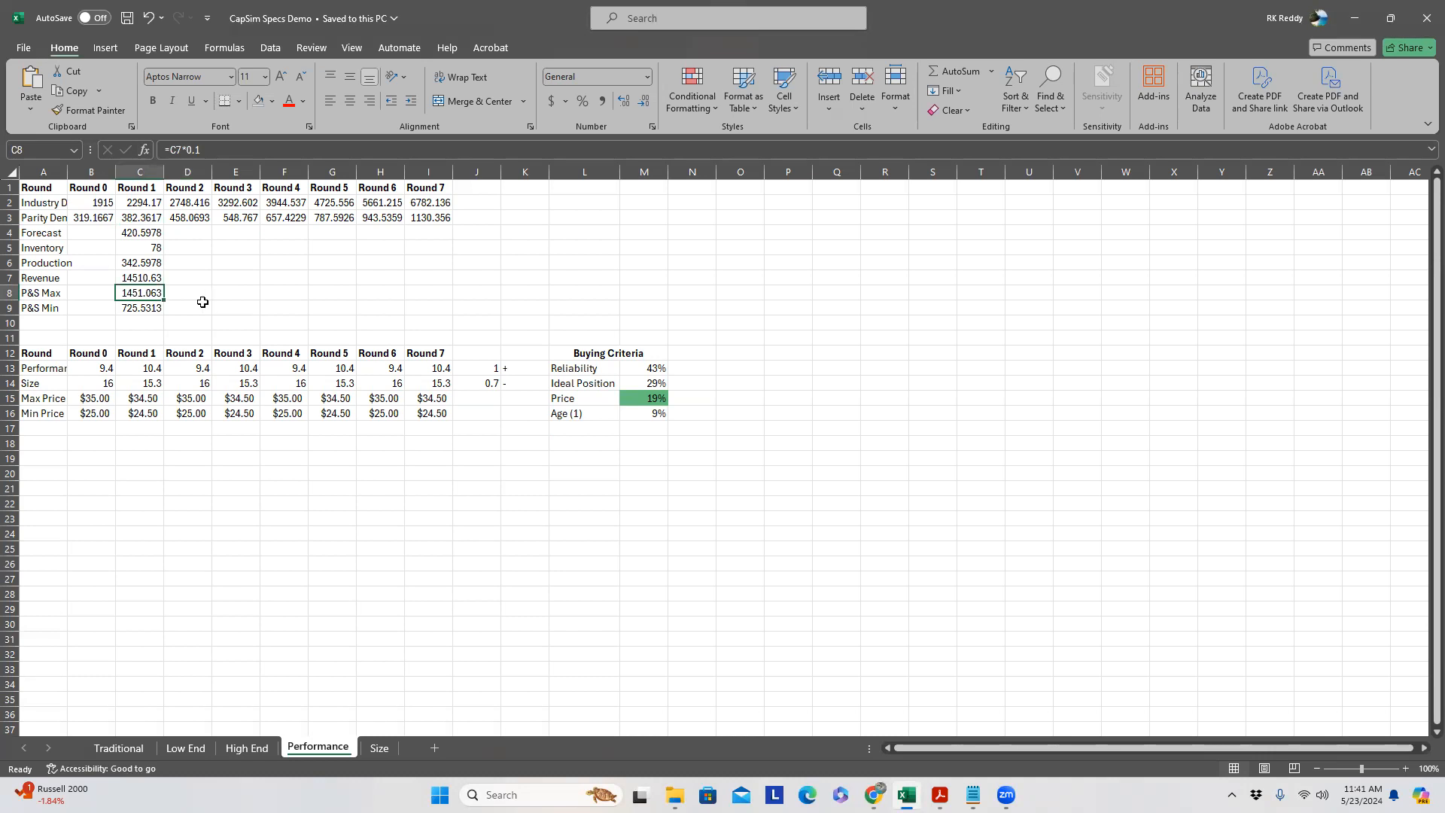
left_click(133, 312)
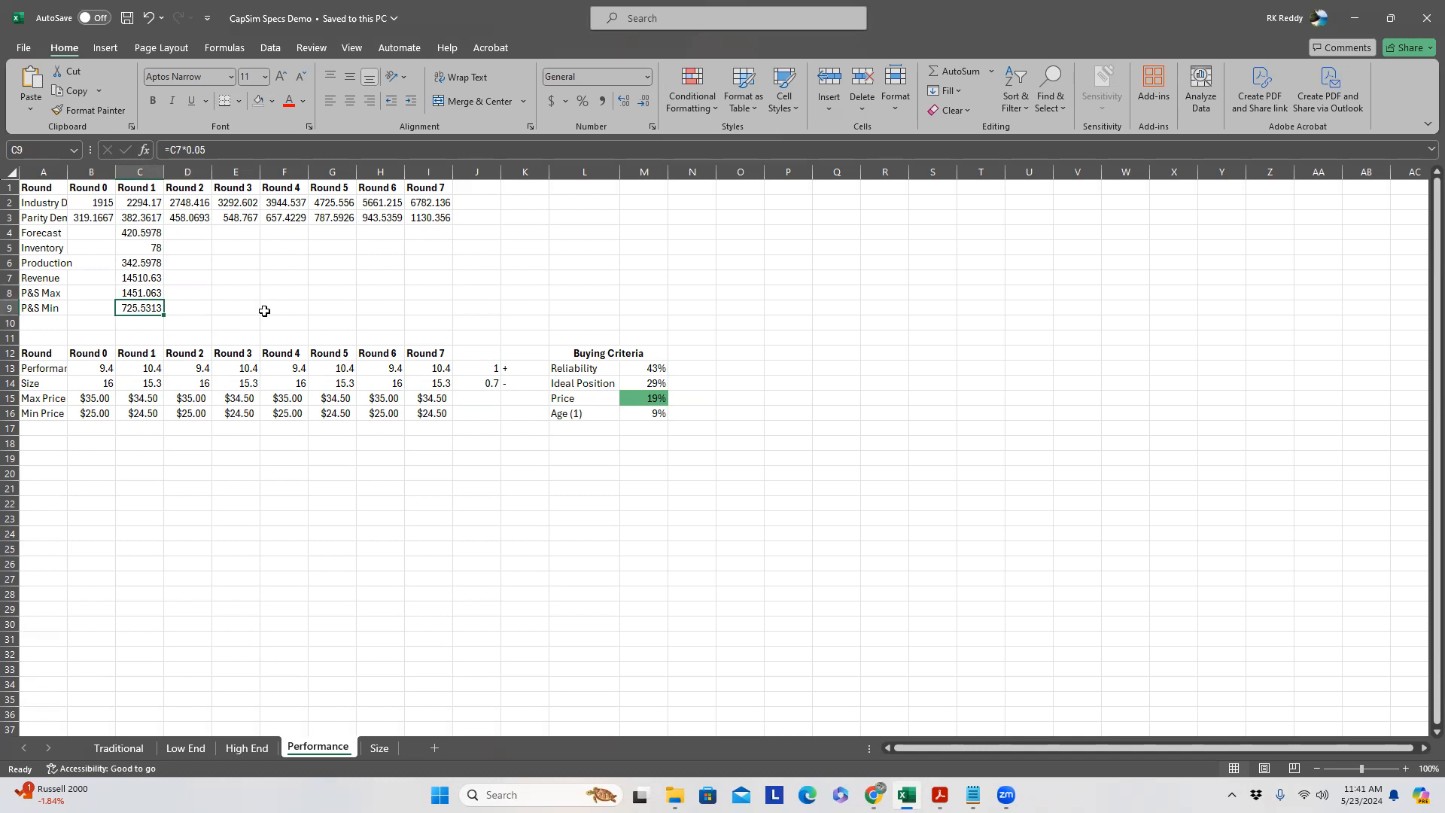
Switch back to Capstone and open the Promotion & Sales page of the Marketing decisions
left_click(874, 794)
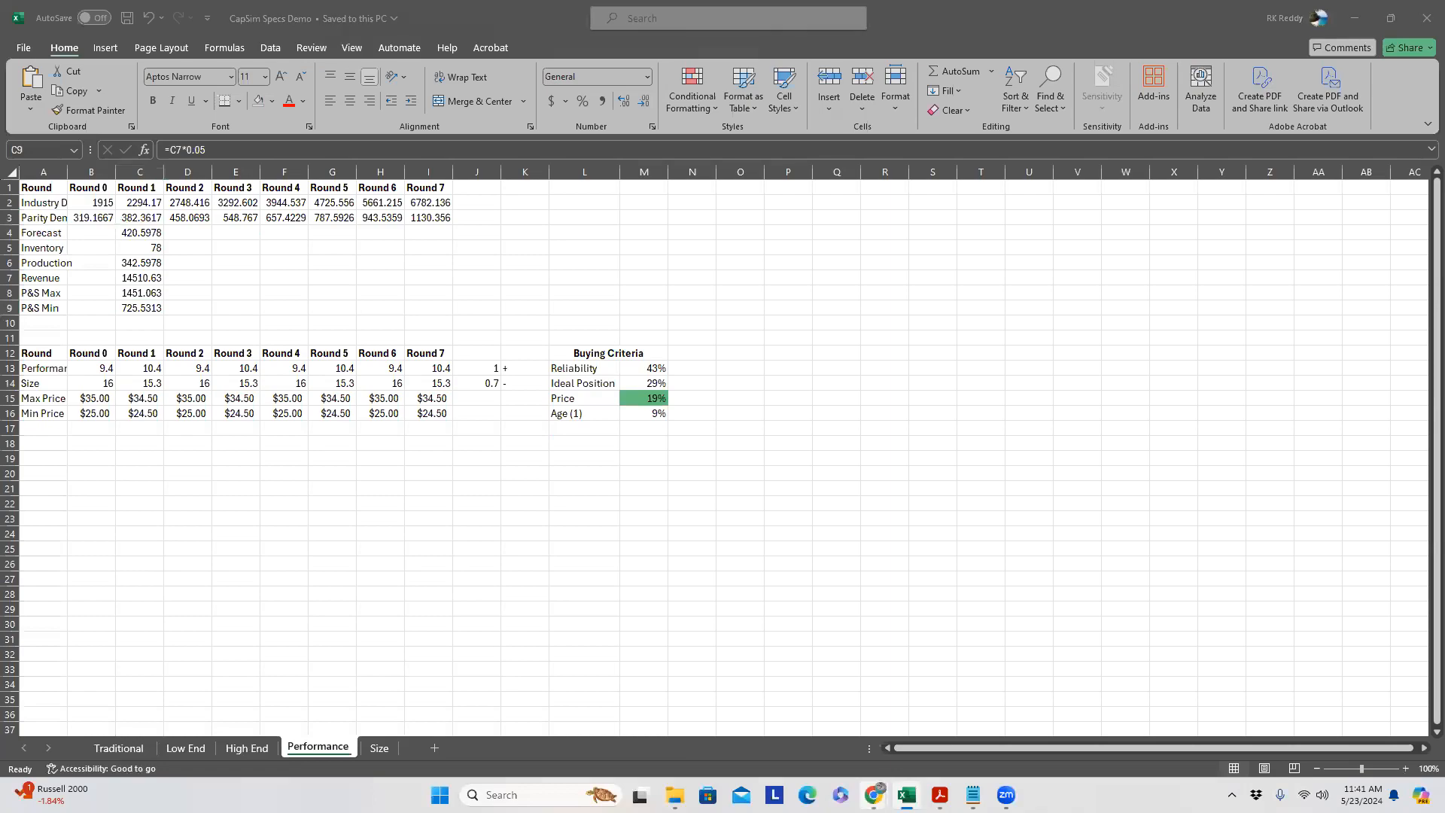
left_click(796, 719)
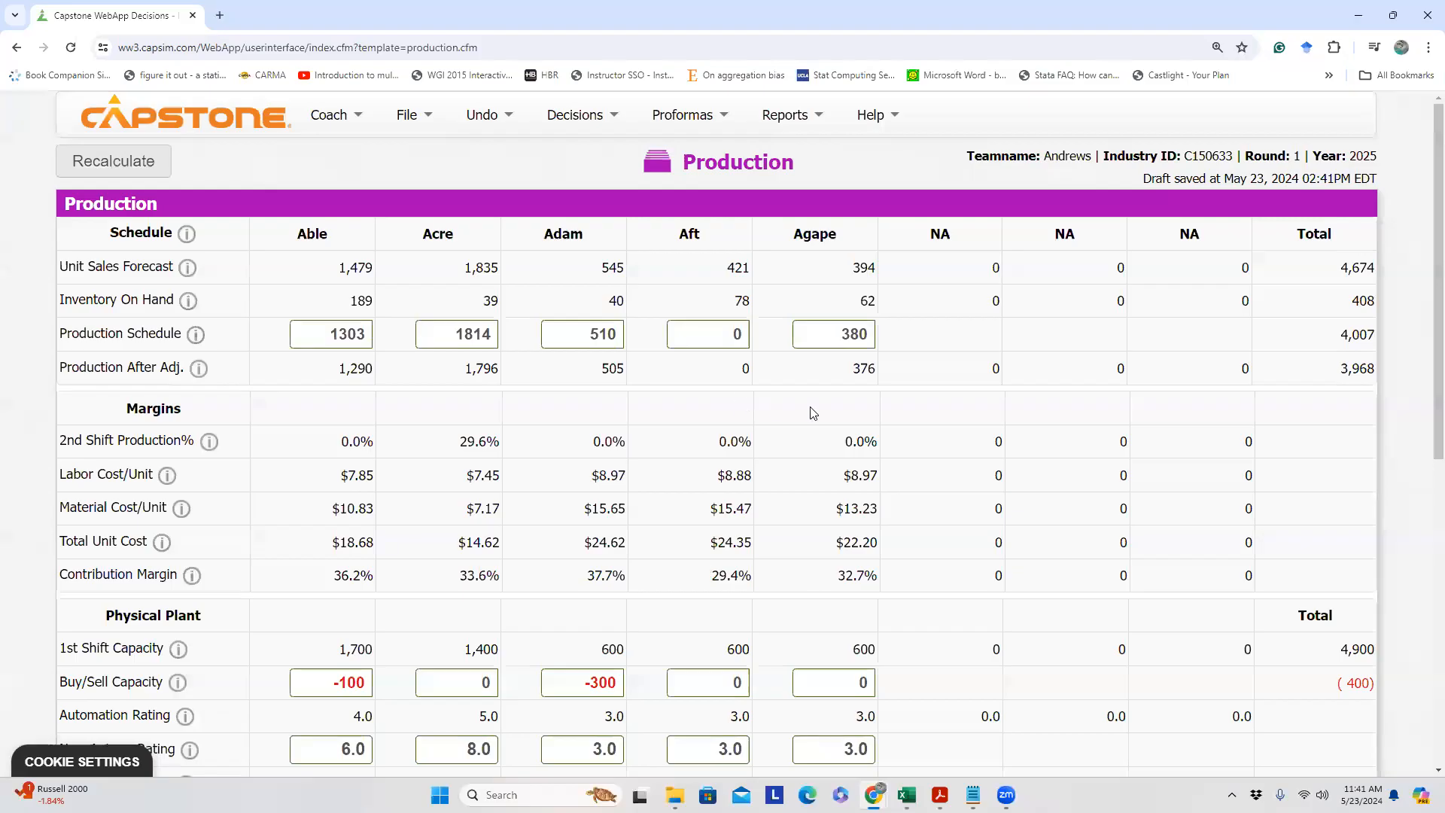
left_click(579, 115)
mouse_move(742, 188)
left_click(847, 220)
scroll(666, 216, "down", 1)
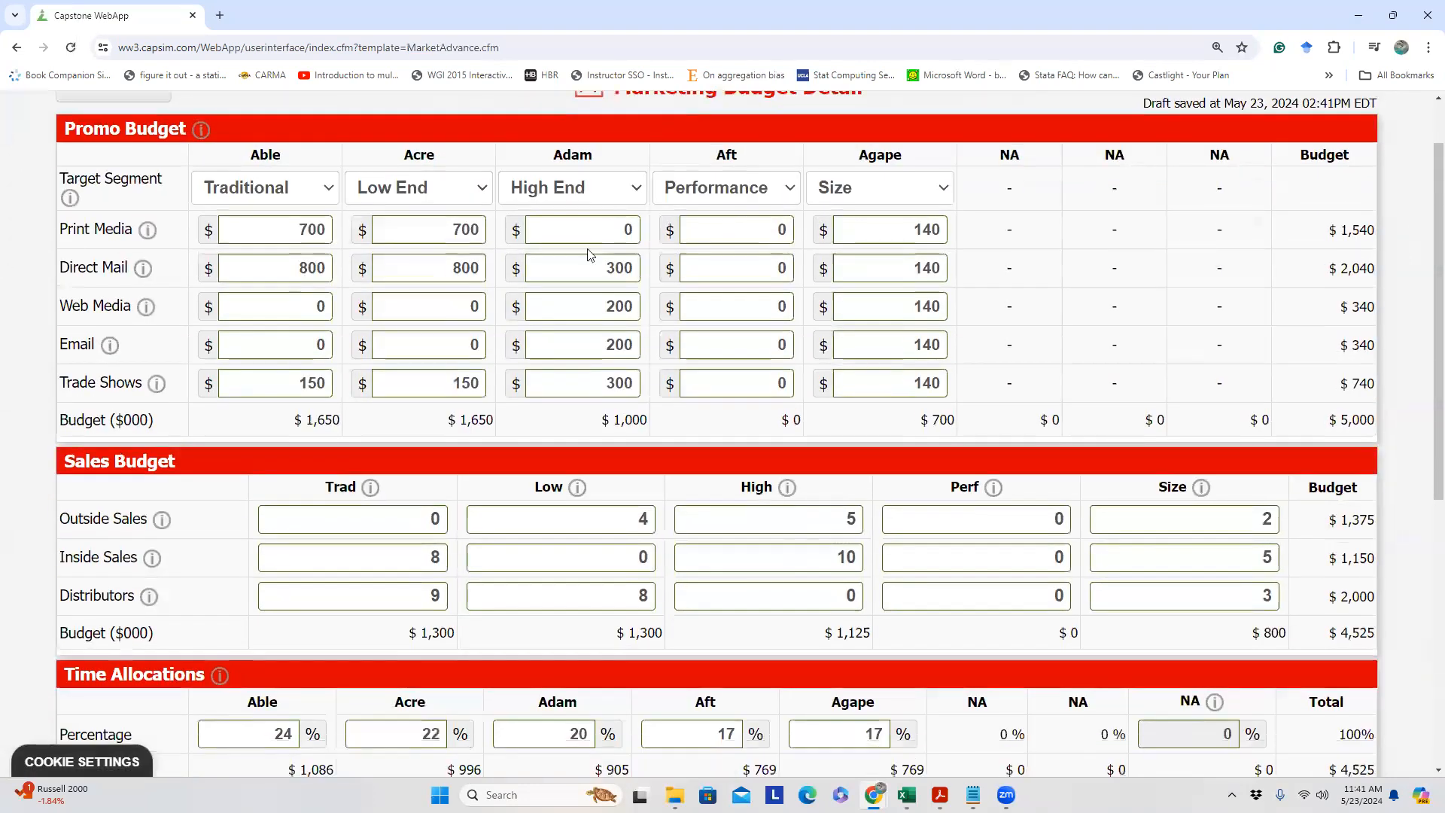
Read the Print Media and Direct Mail help notes for their potential reach in the Performance segment
left_click(148, 233)
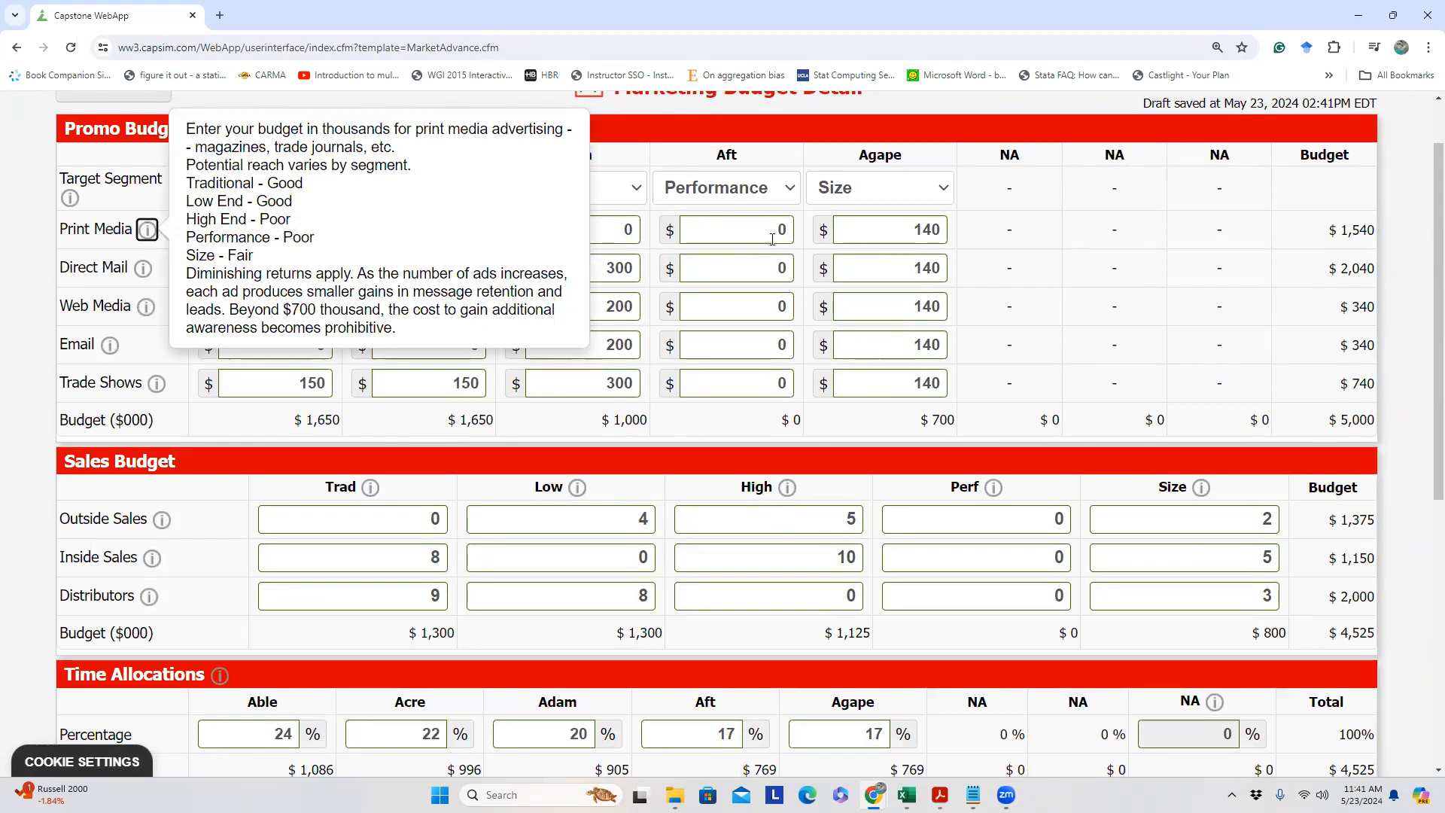
left_click(143, 269)
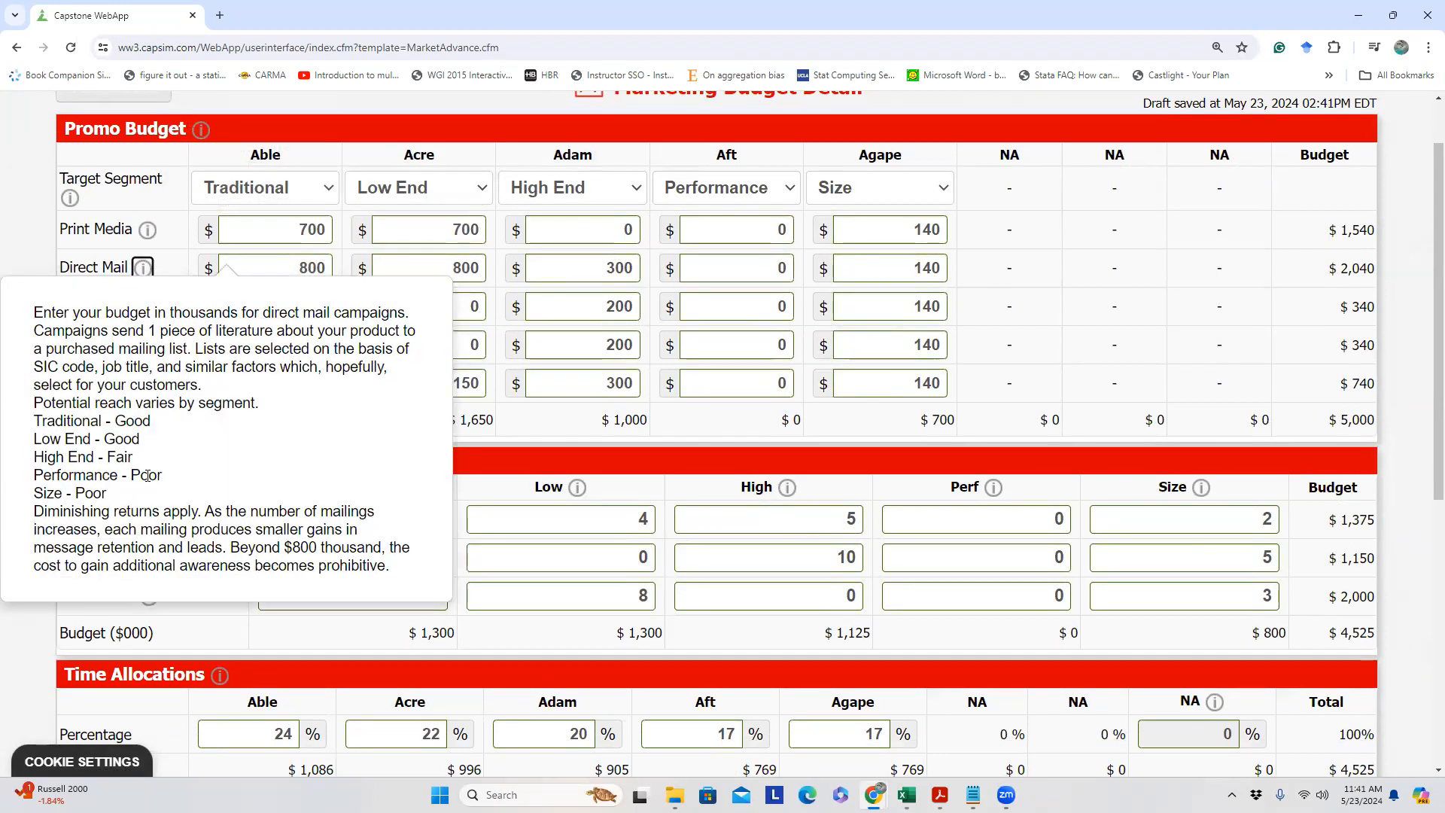
left_click(727, 260)
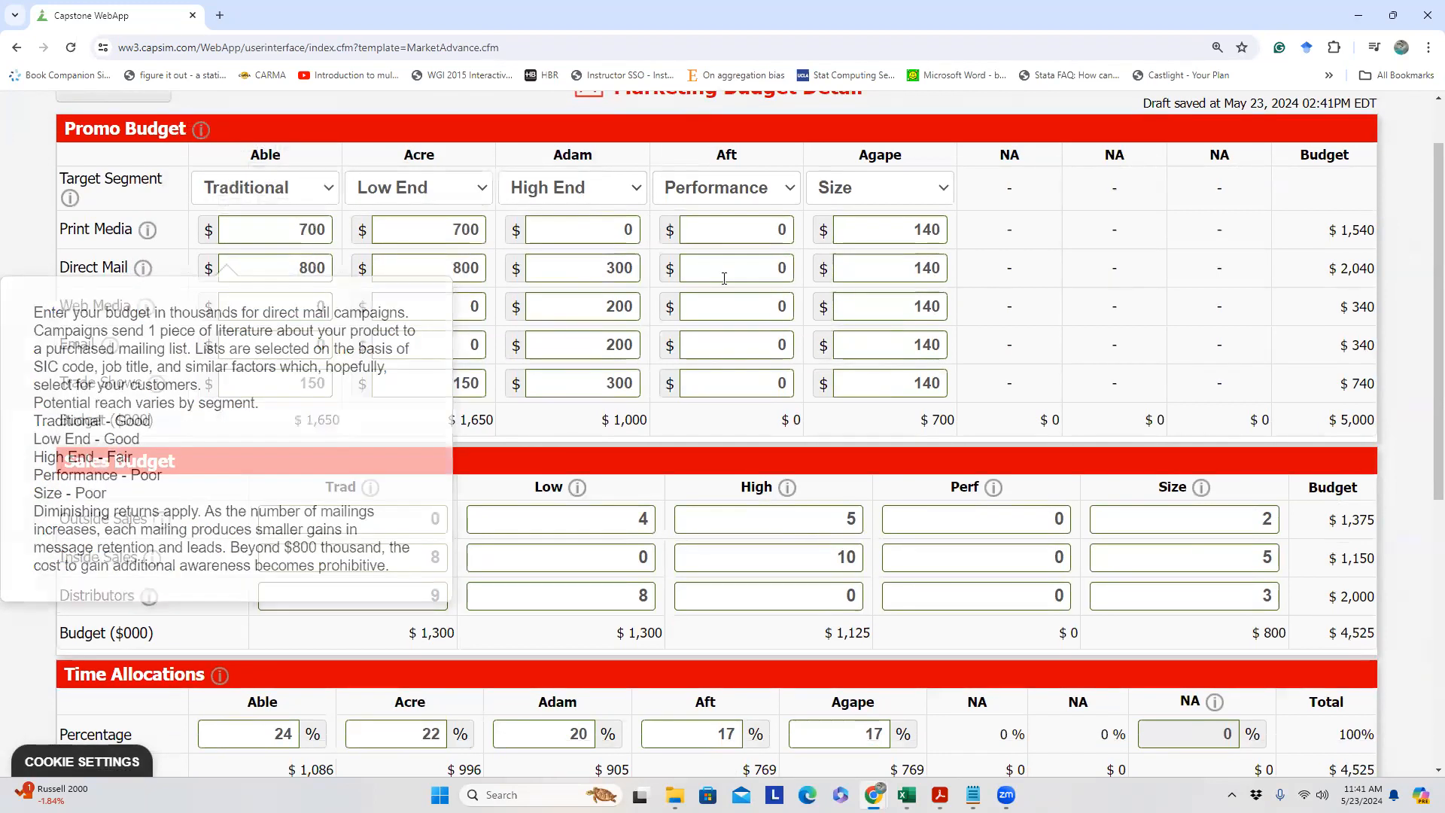
Set Aft's Web Media budget to 500 and Email budget to 600, consulting the help note for each channel
left_click(145, 307)
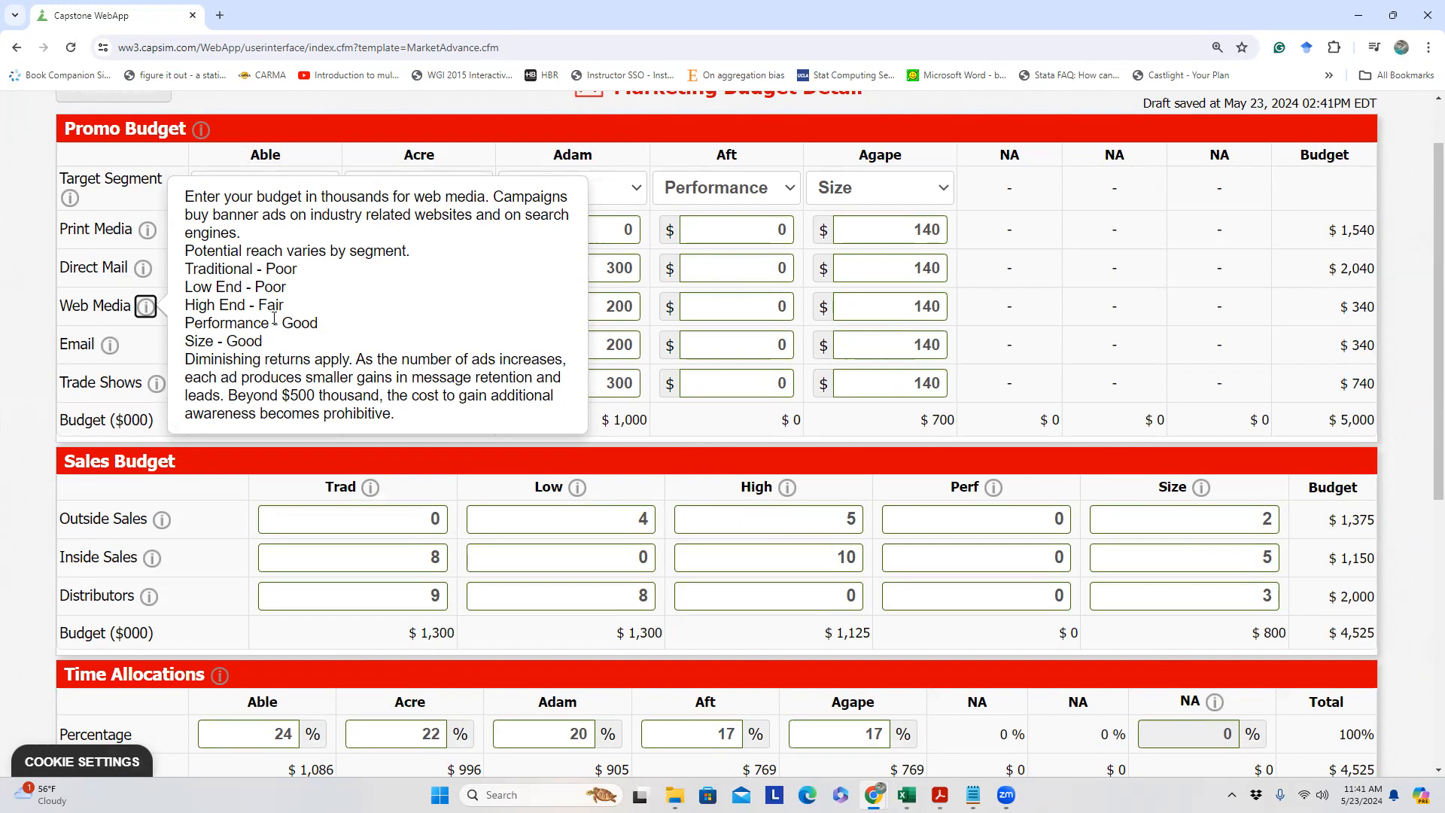
left_click(717, 309)
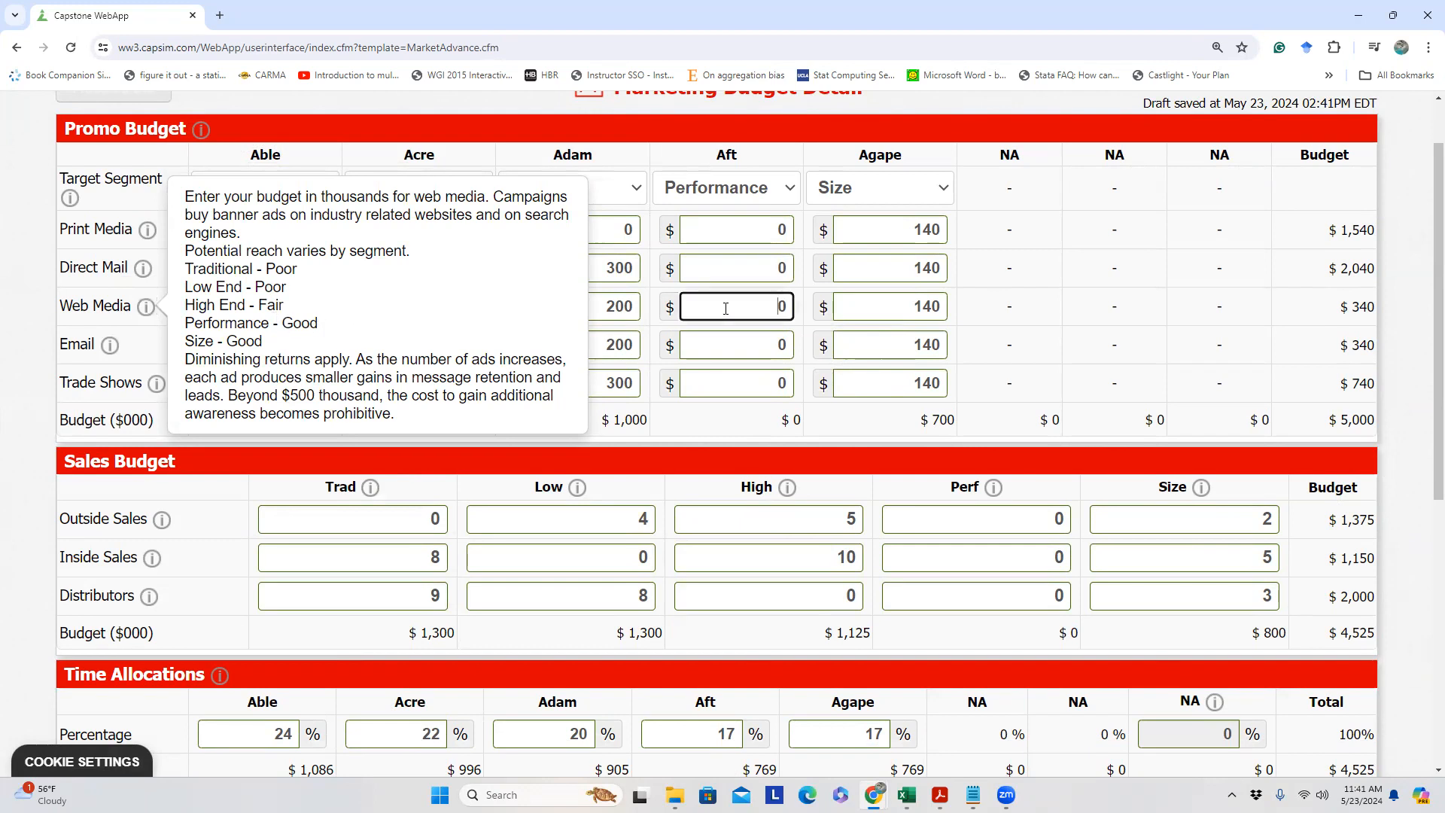
type("500")
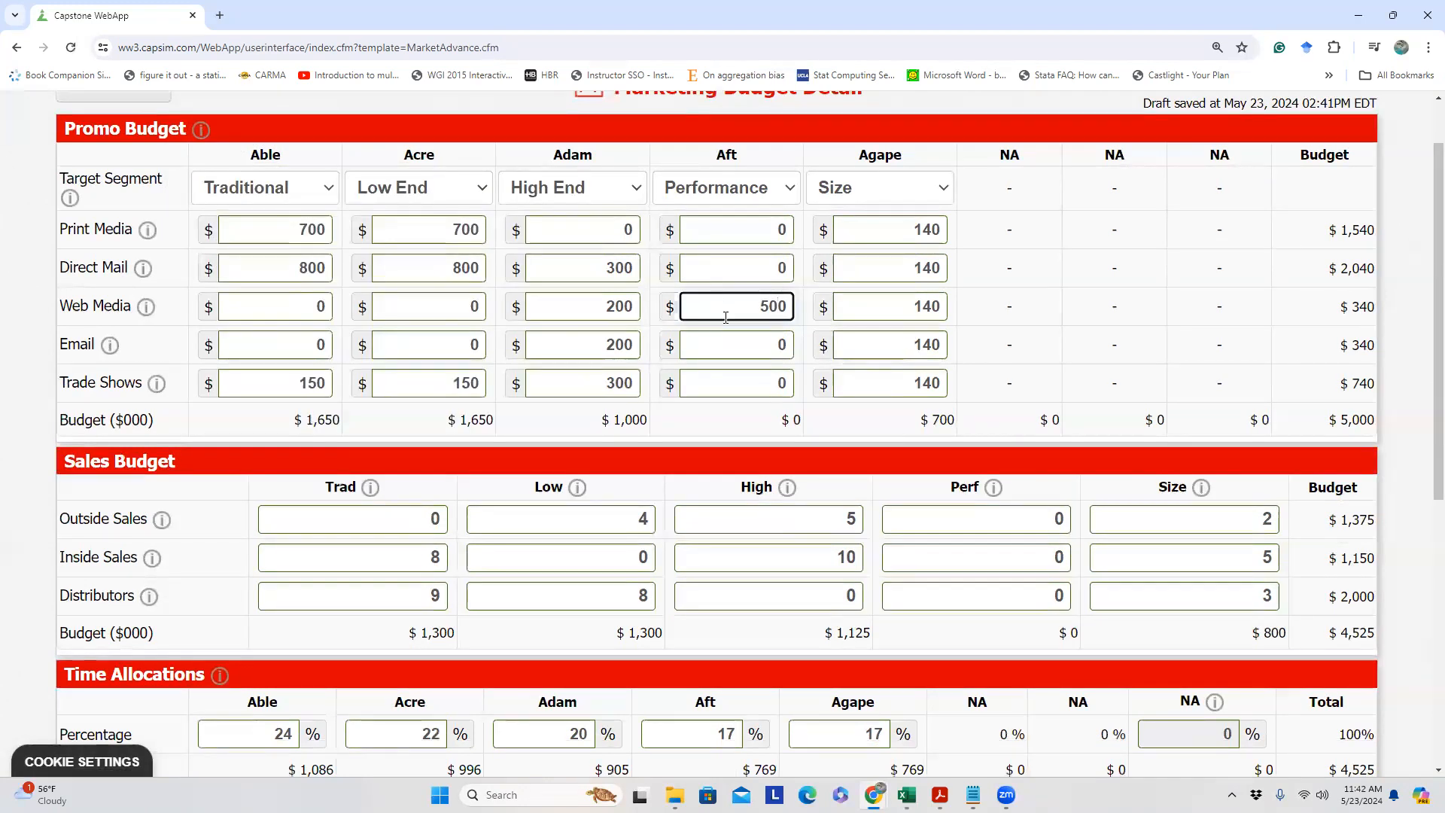
left_click(729, 348)
left_click(110, 345)
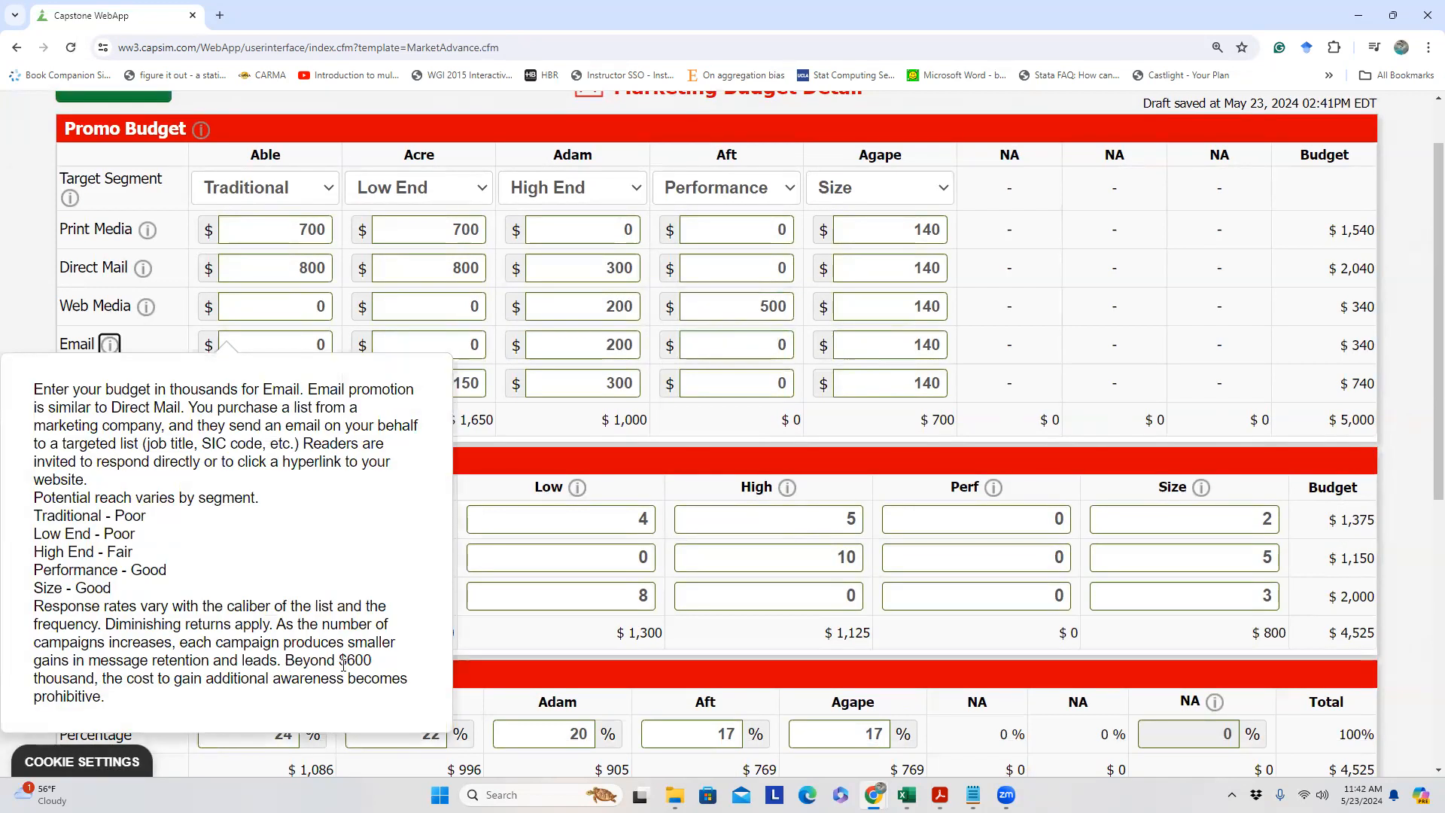
left_click(780, 344)
type("600")
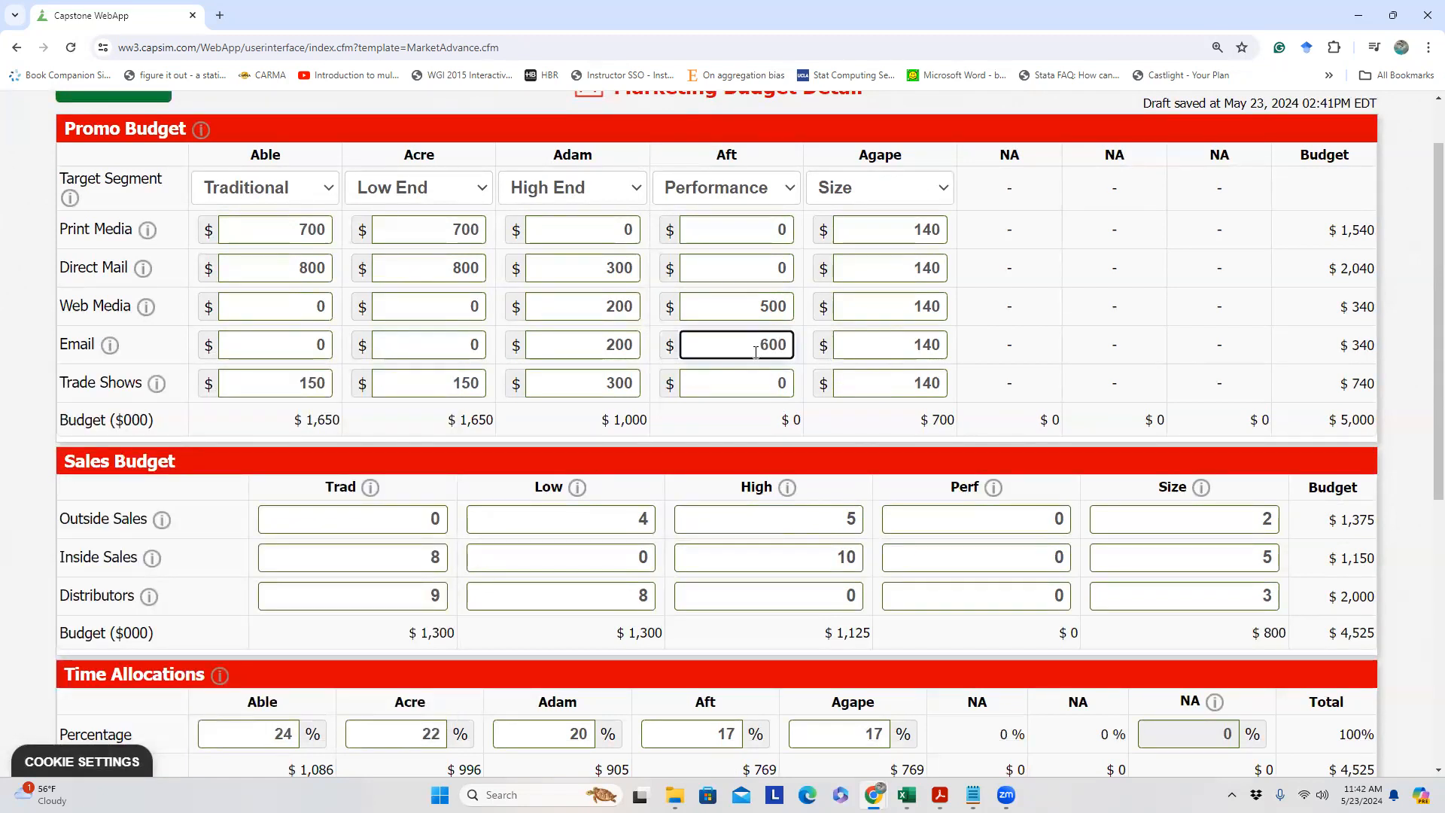
Check the Trade Shows help note, set Aft's Trade Shows budget to 100, and recalculate
left_click(157, 383)
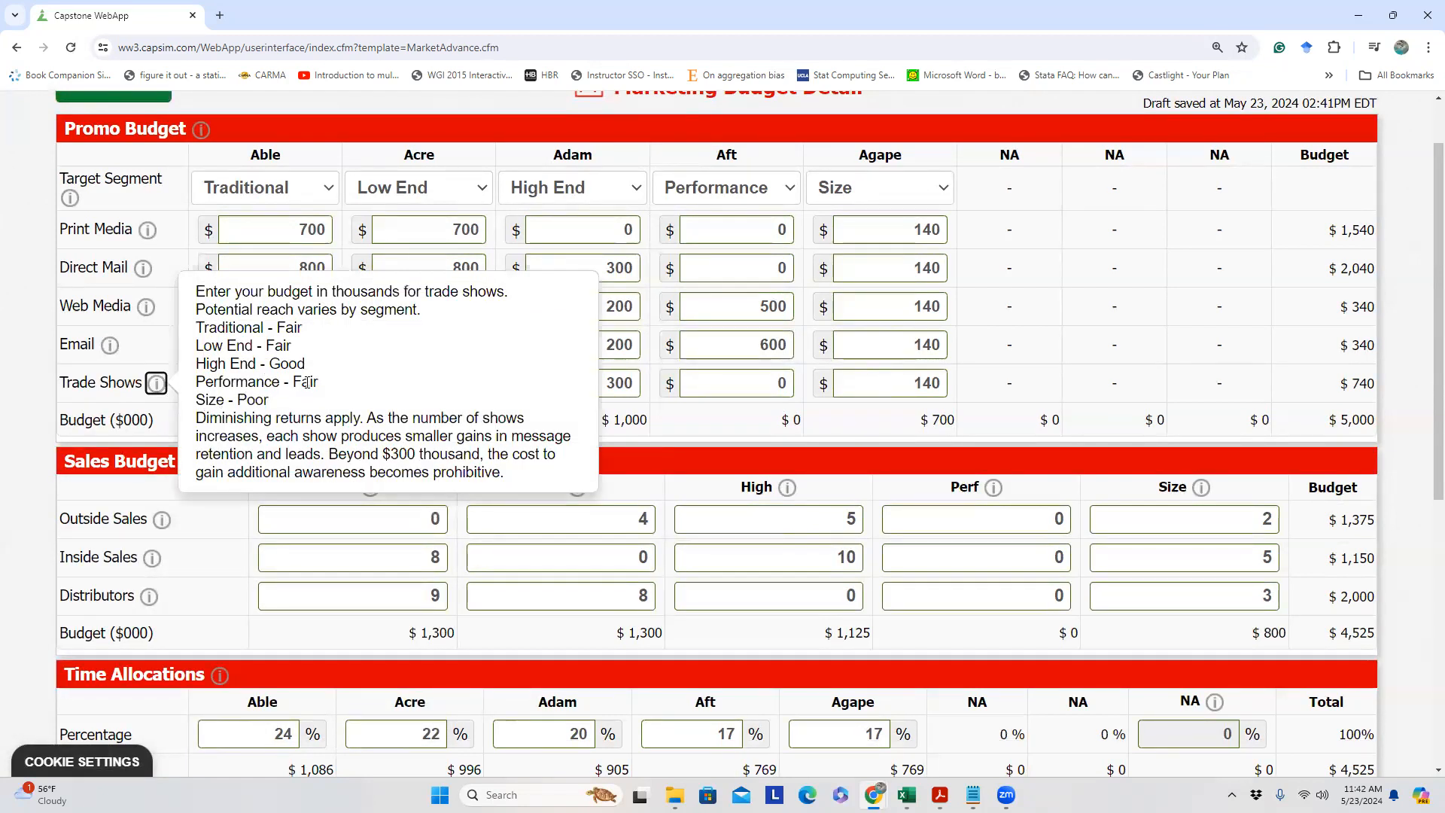
left_click(775, 382)
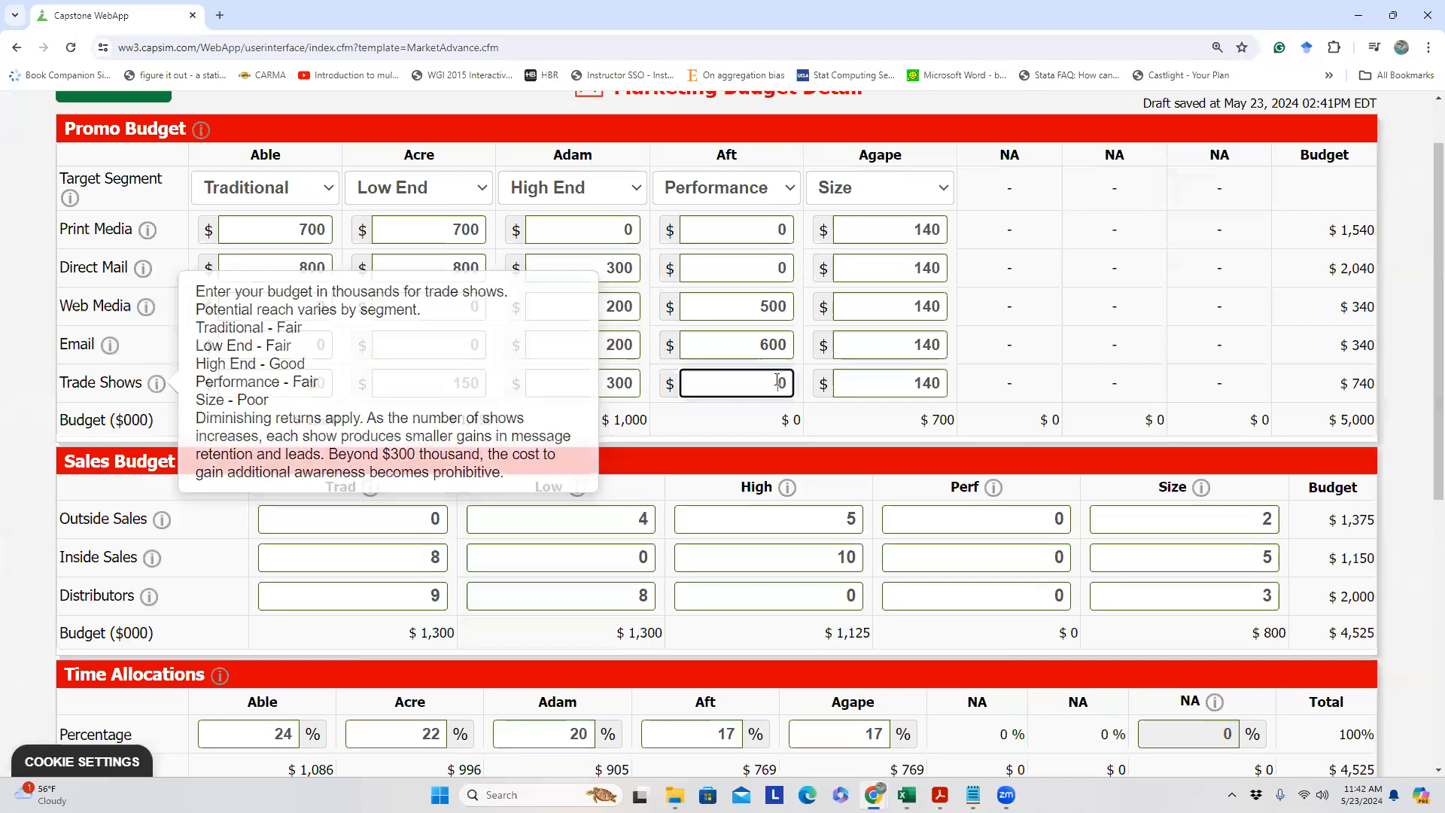
type("100")
left_click(1107, 348)
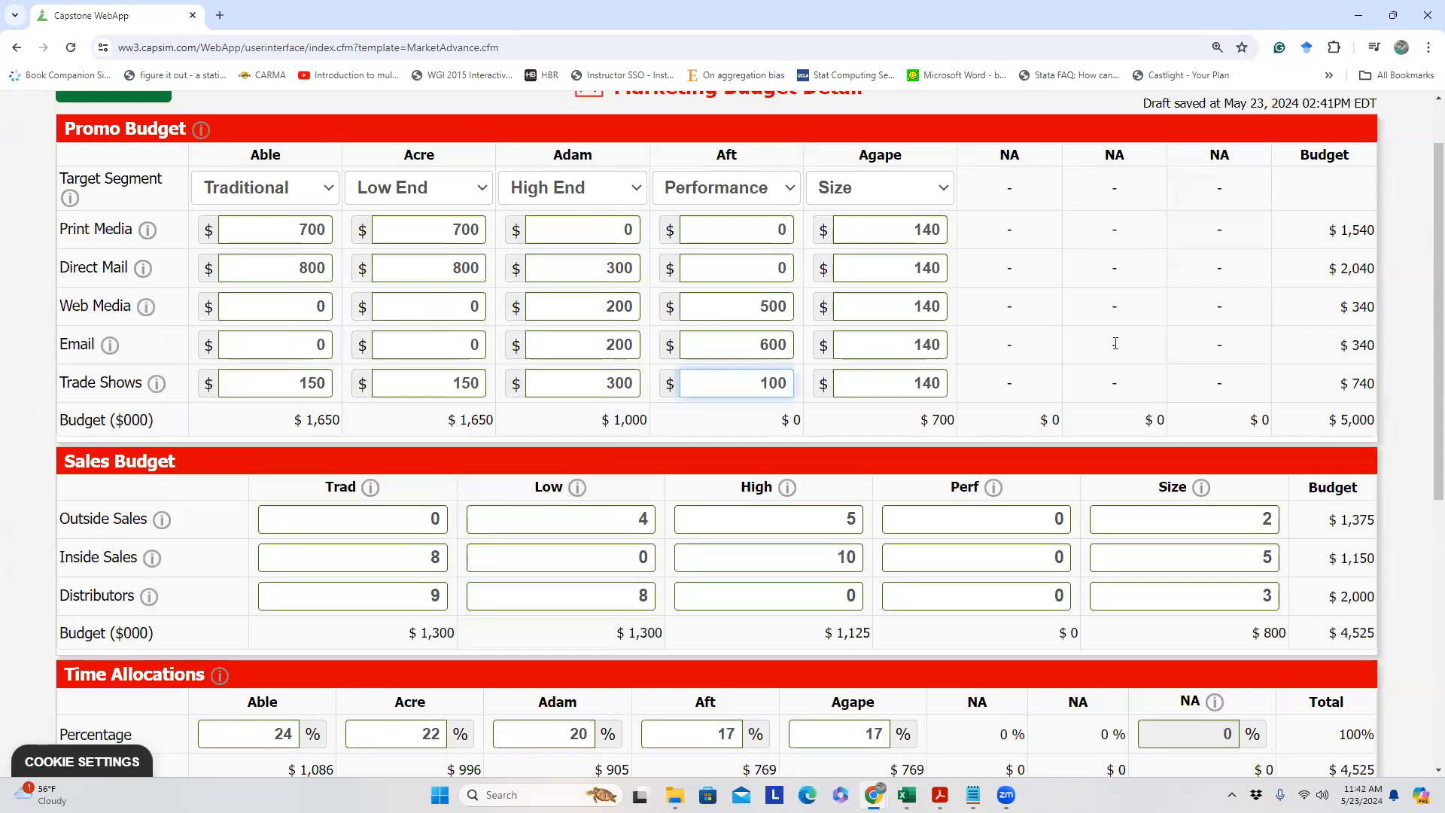
scroll(124, 158, "up", 1)
left_click(124, 161)
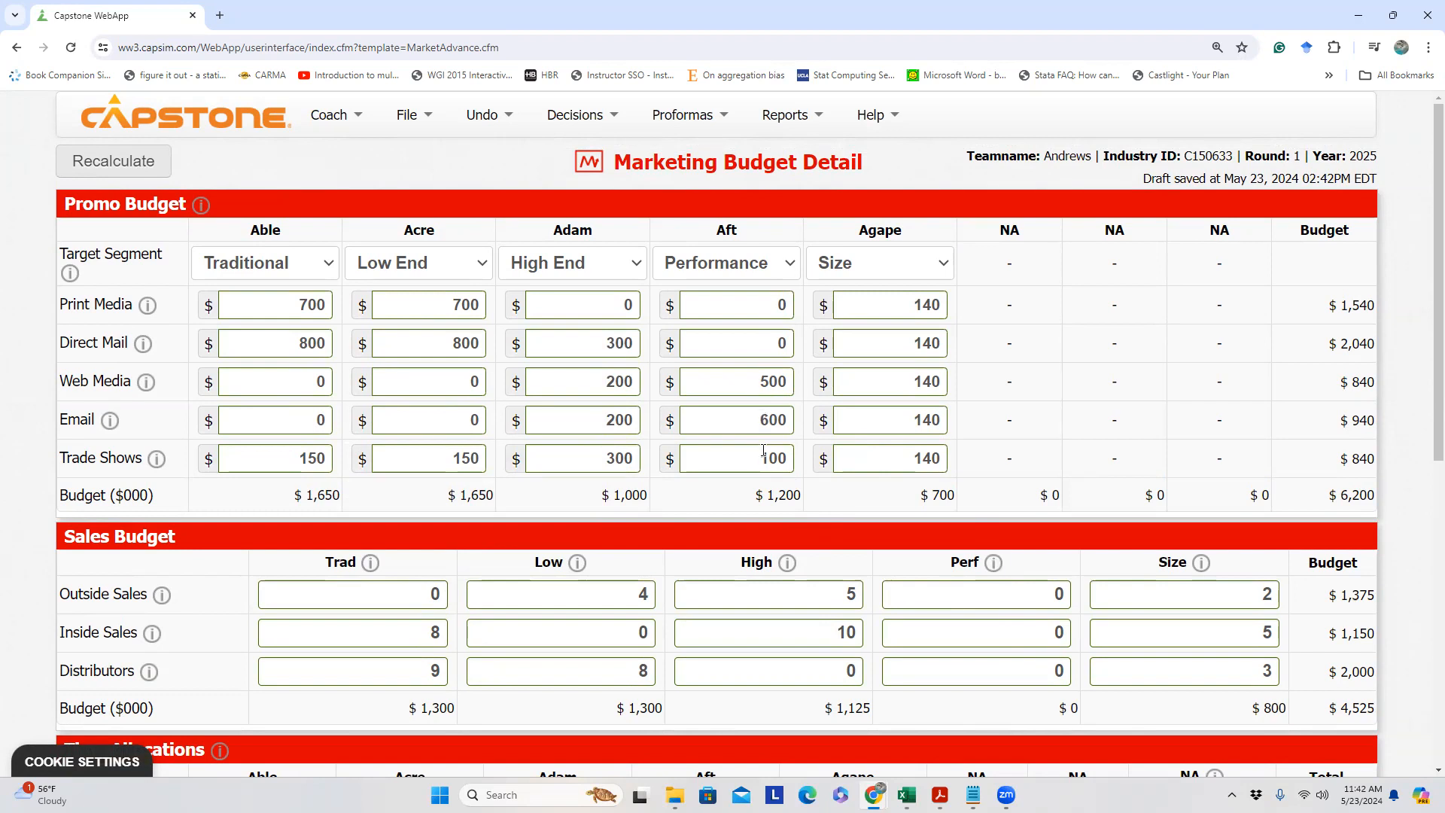
Reduce Aft's Email budget to 400 and its Web Media budget to 300, and recalculate
left_click_drag(762, 420, 771, 420)
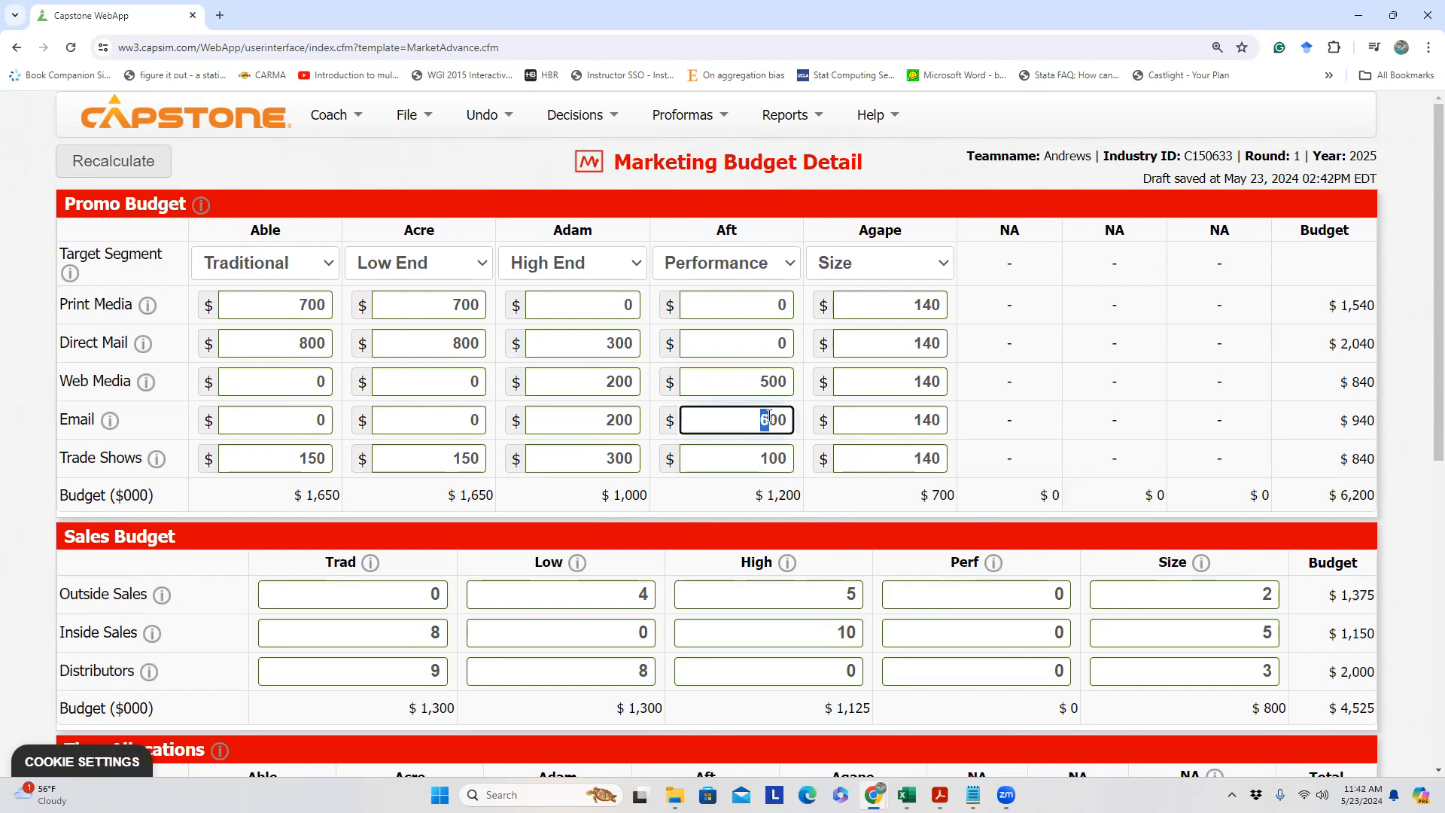
type("4")
left_click_drag(772, 380, 760, 382)
type("3")
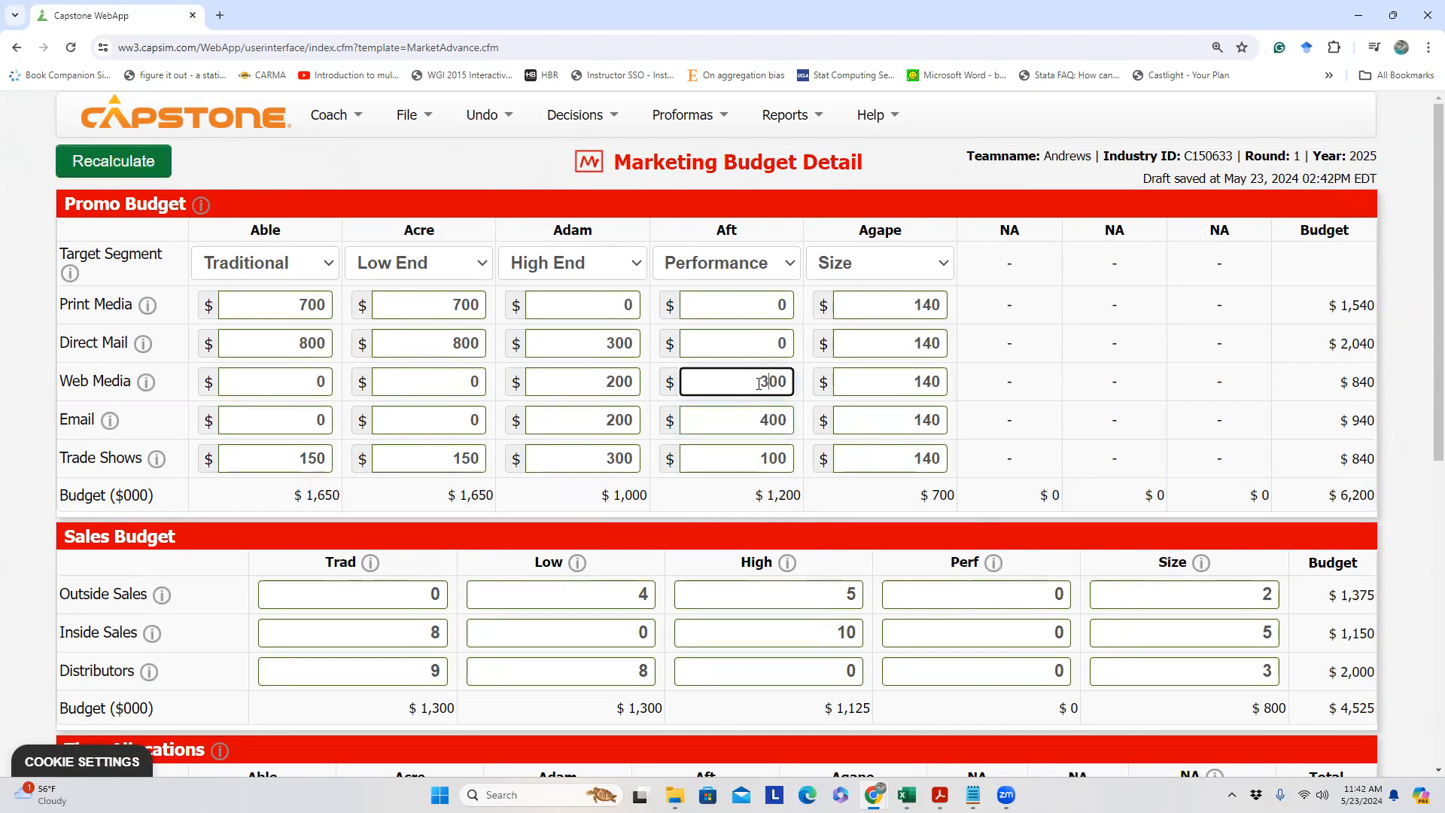
left_click(1009, 429)
left_click(80, 170)
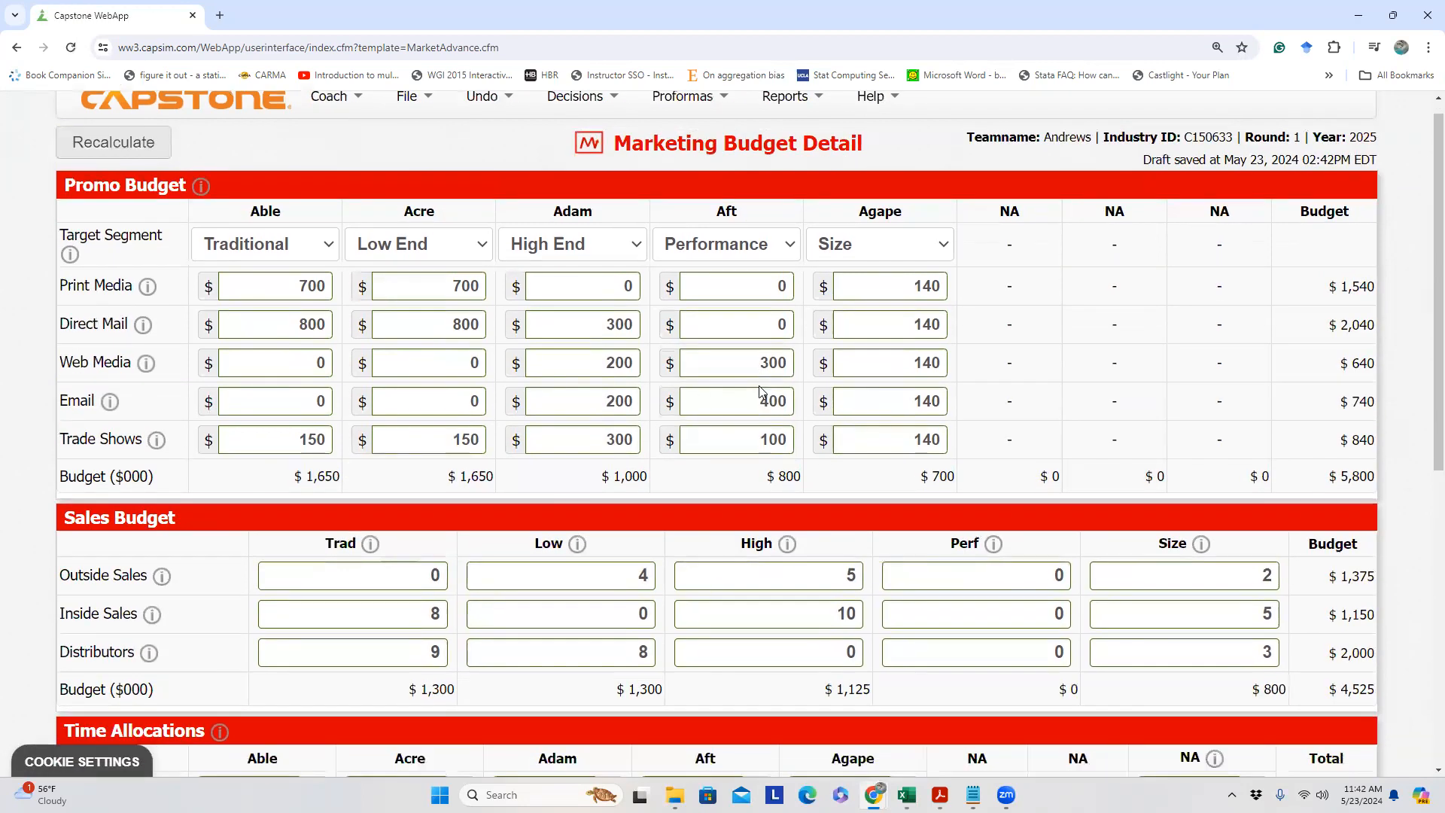
Check Aft's Performance awareness in the Awareness Forecast chart and review its total promo budget
scroll(752, 527, "down", 6)
mouse_move(516, 477)
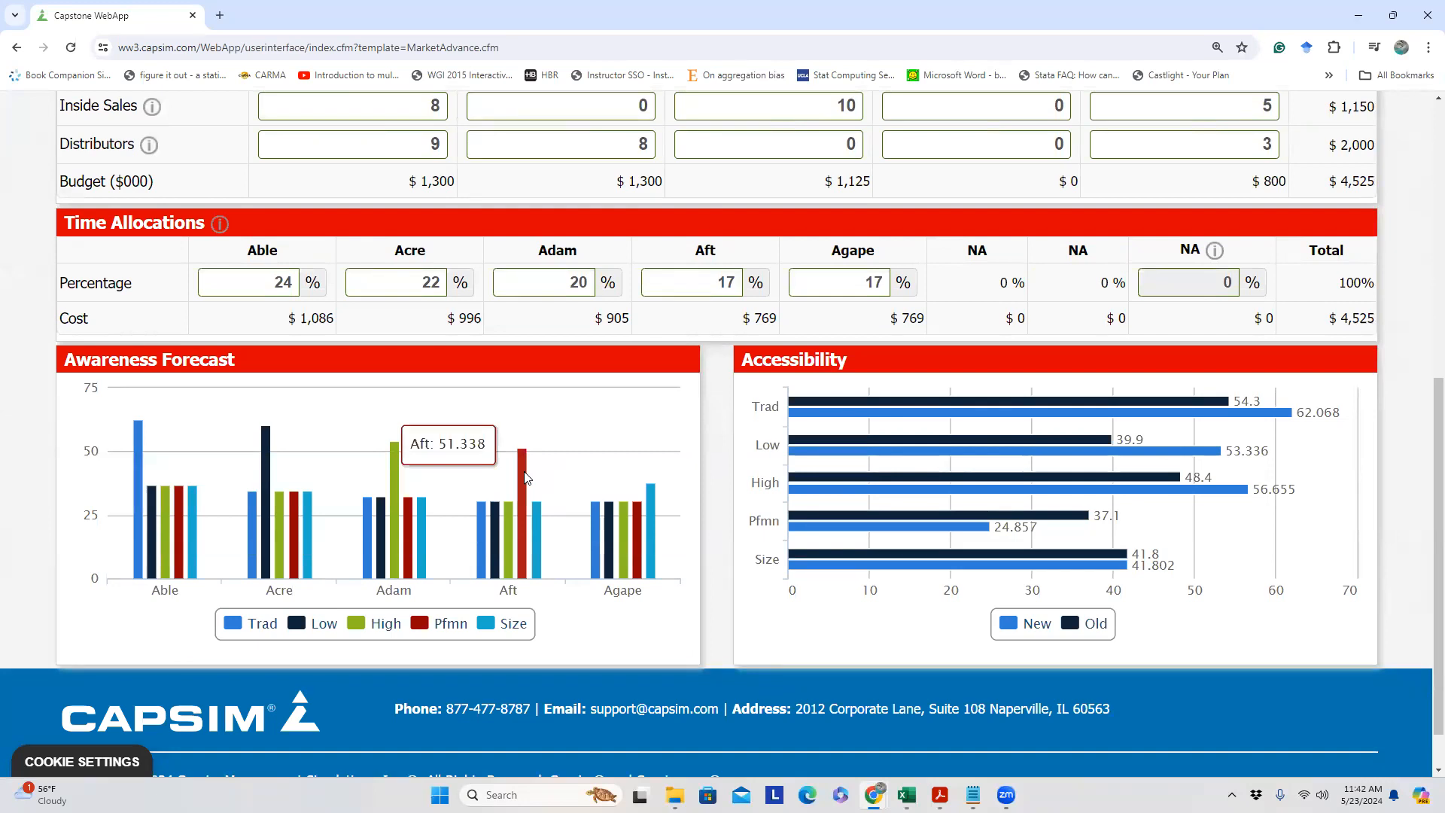
scroll(631, 472, "up", 6)
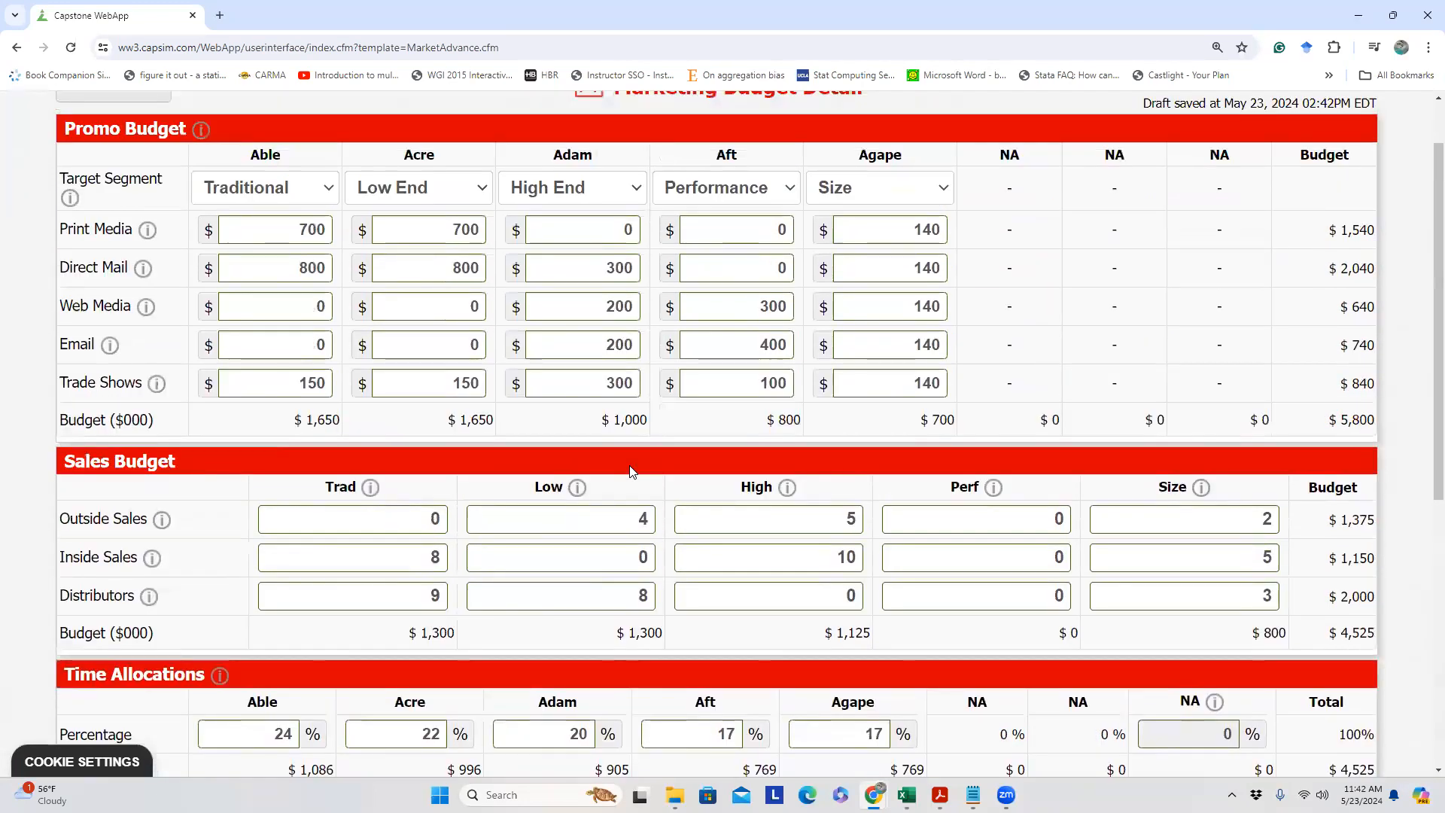
left_click_drag(801, 422, 771, 424)
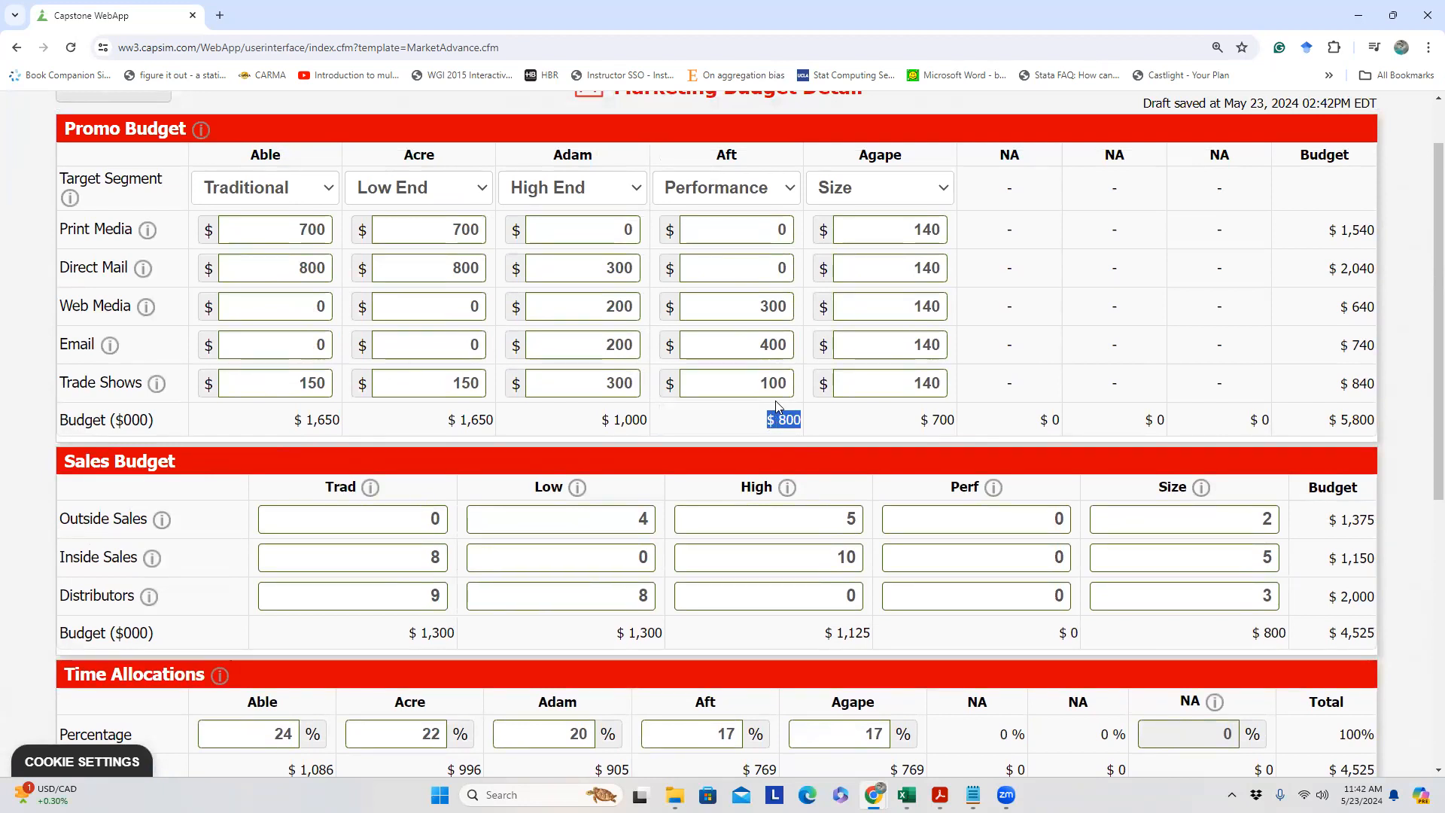
Read the Sales Budget help note on how effective each sales channel is for the Performance segment
left_click(896, 430)
scroll(1019, 521, "down", 1)
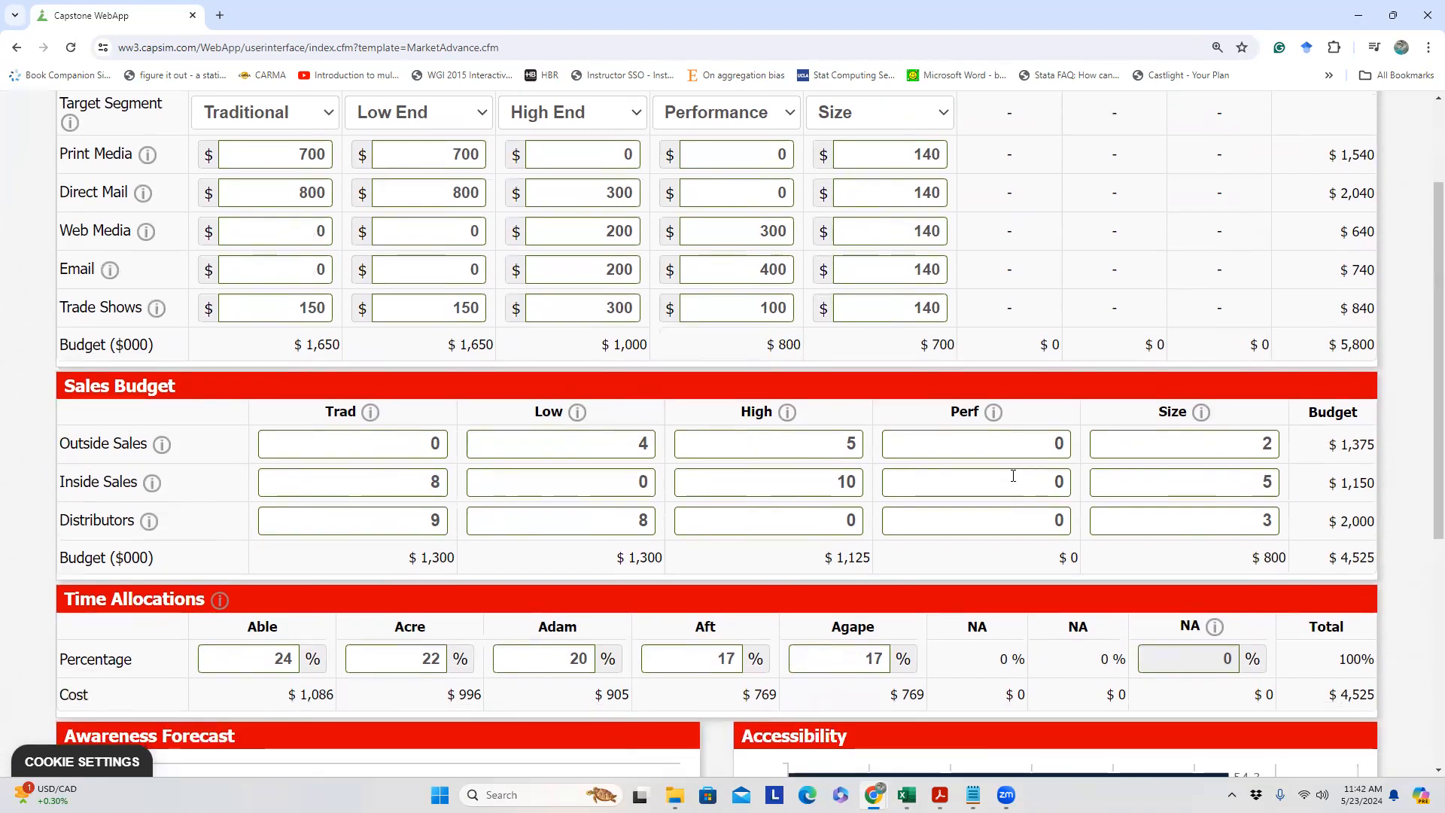
left_click(994, 412)
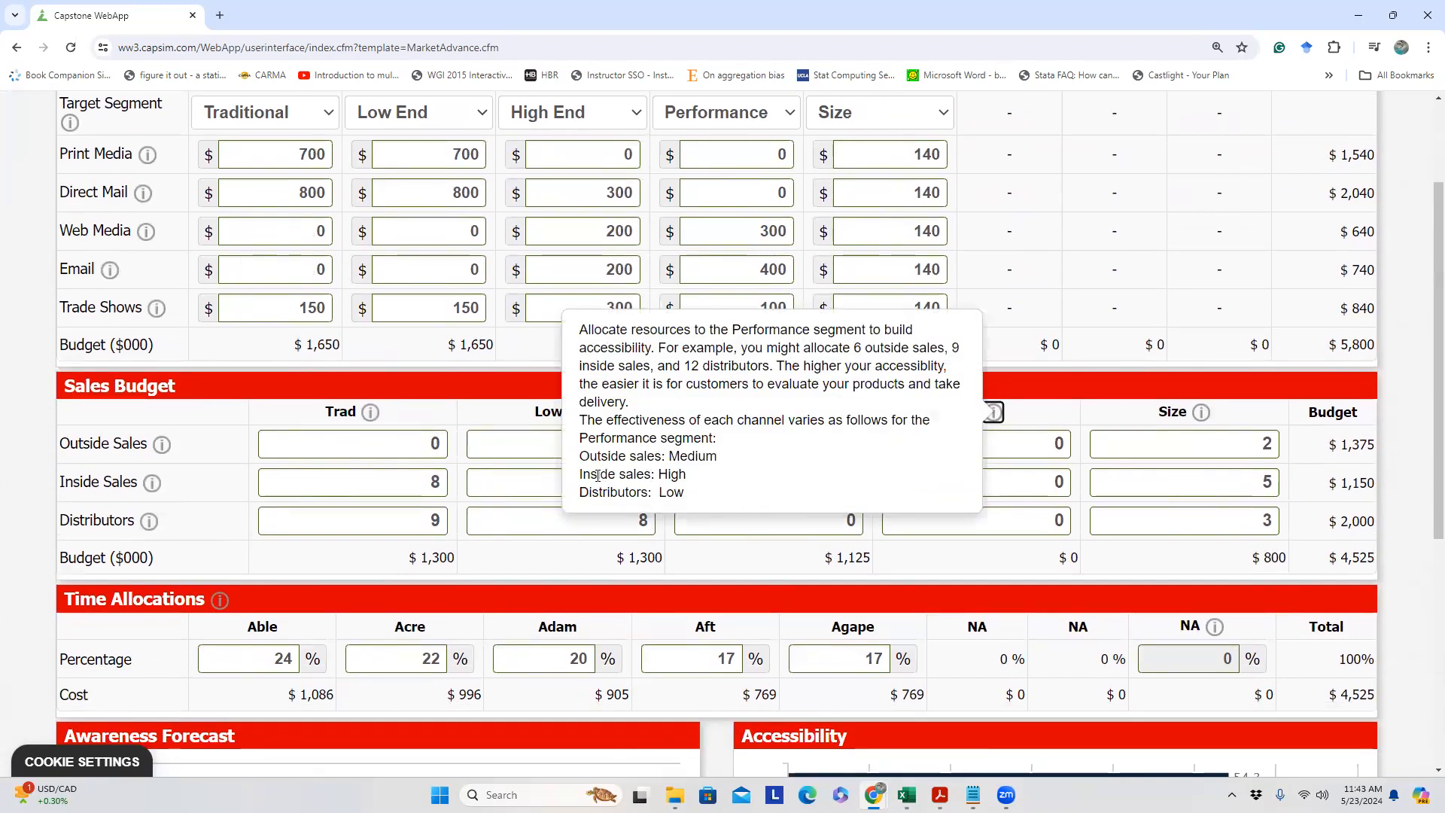
left_click_drag(590, 475, 718, 457)
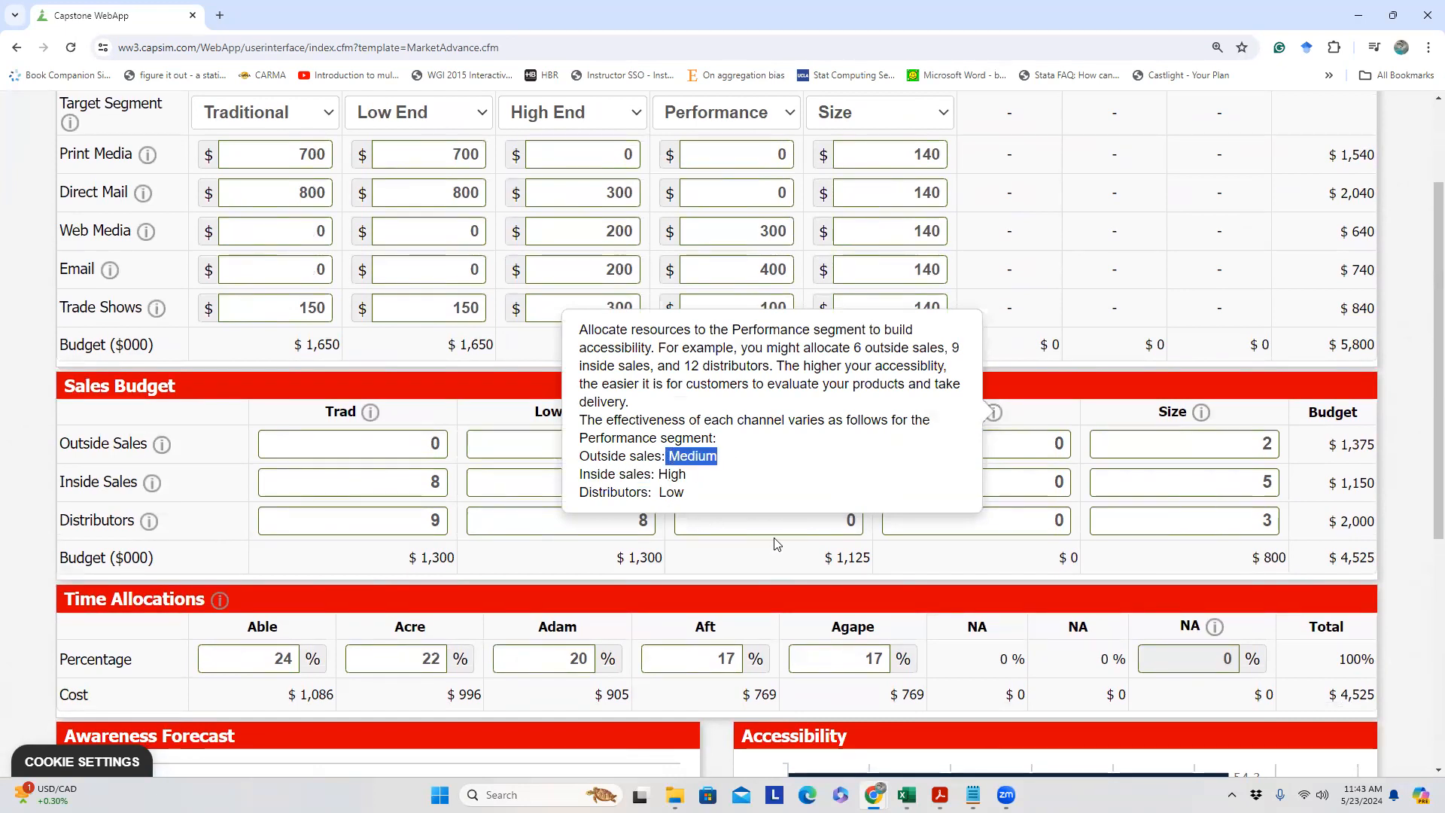
left_click(1009, 519)
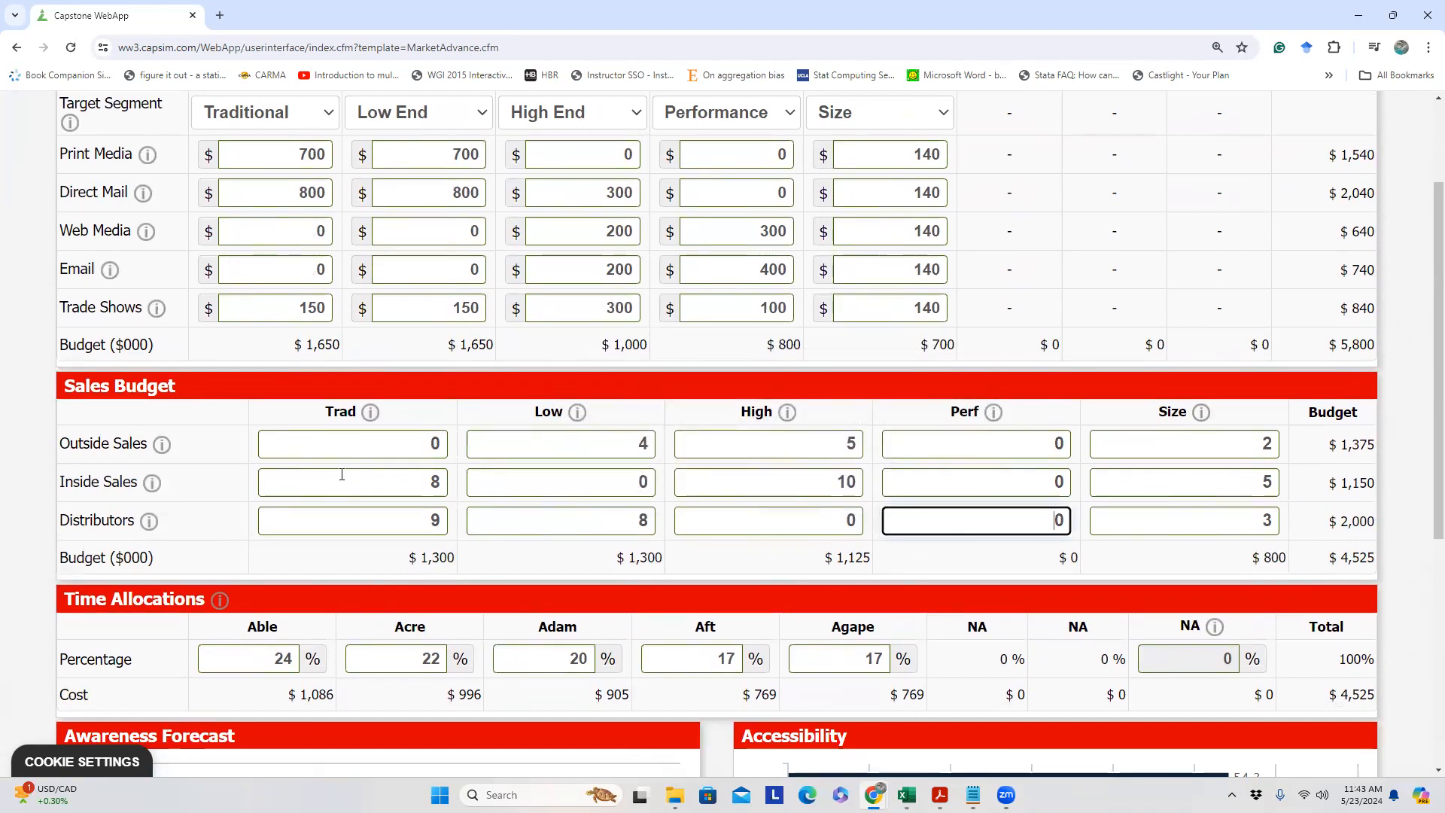
Check the Performance segment in the Accessibility chart and read the Outside Sales and Inside Sales help notes
scroll(342, 475, "down", 5)
mouse_move(1021, 521)
mouse_move(979, 531)
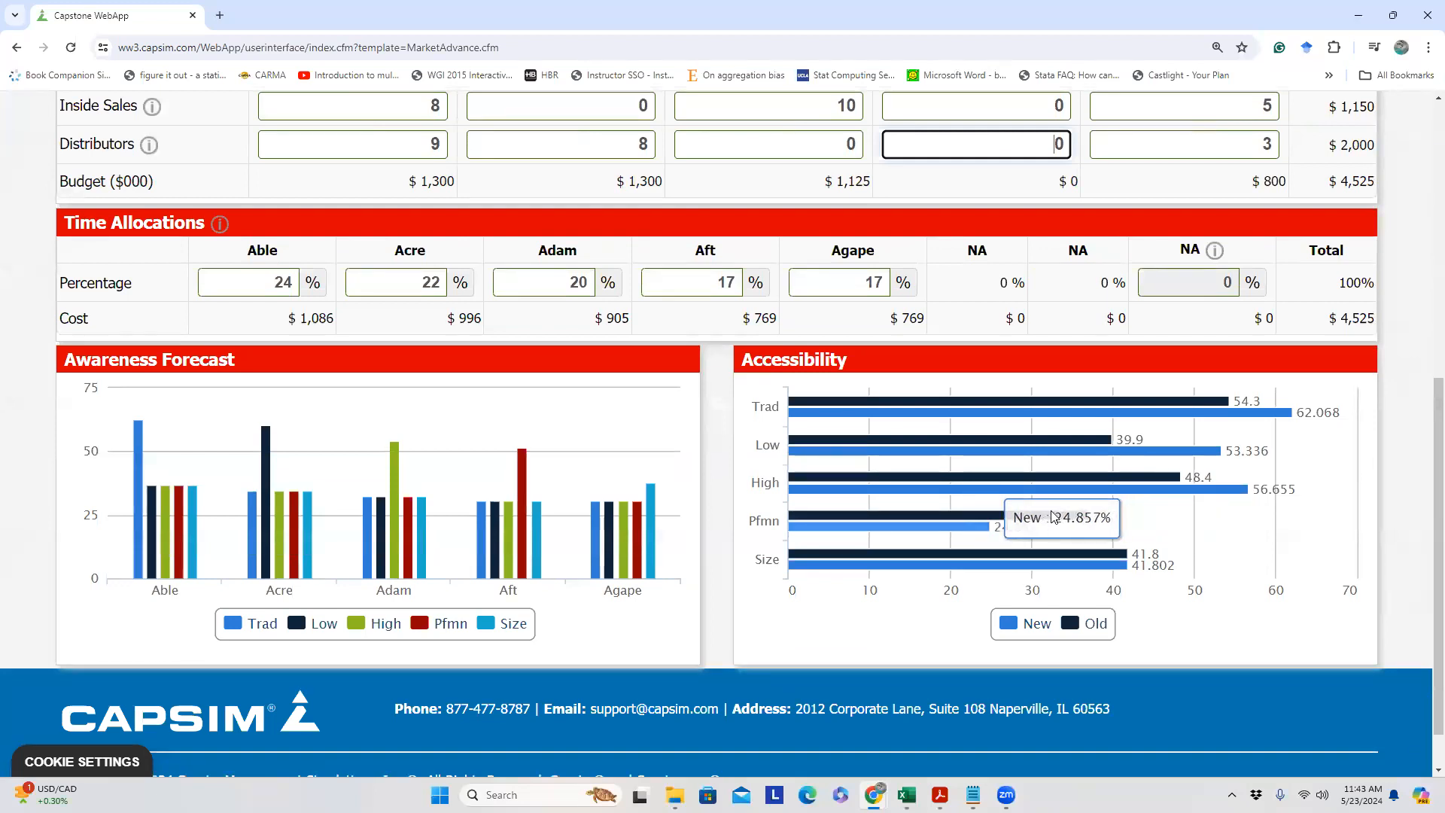
scroll(1052, 517, "up", 4)
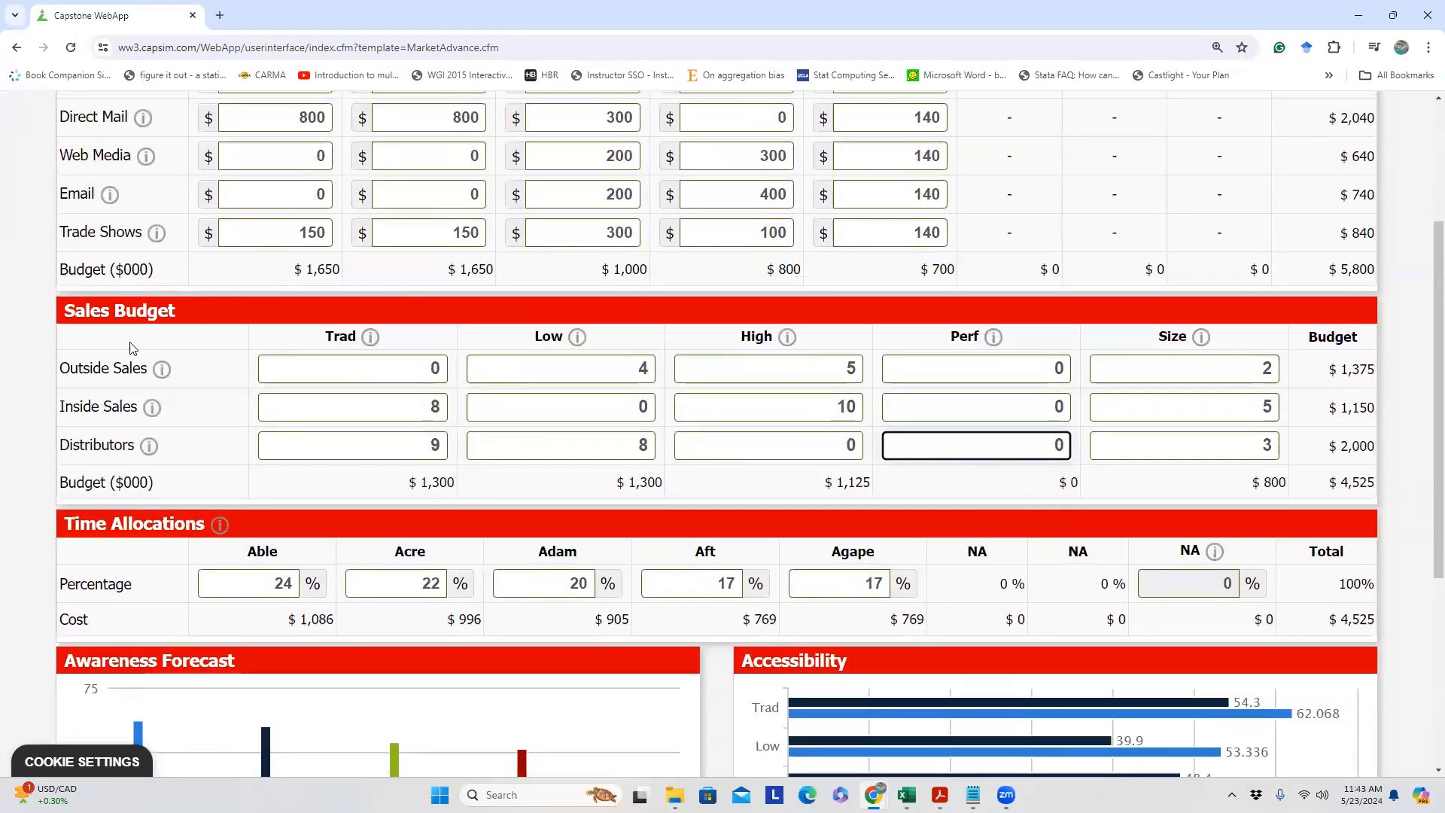
left_click(163, 375)
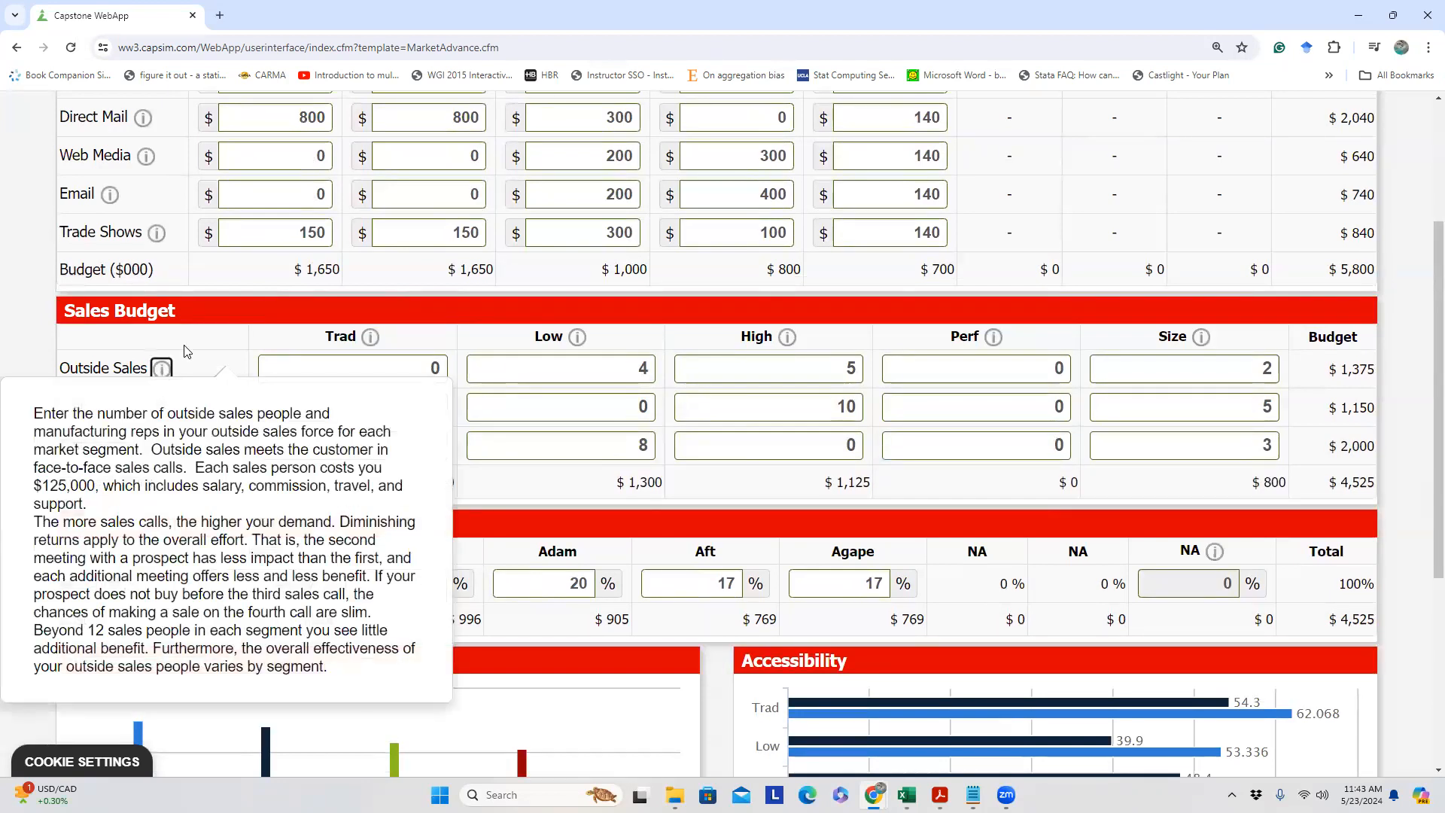
left_click(154, 409)
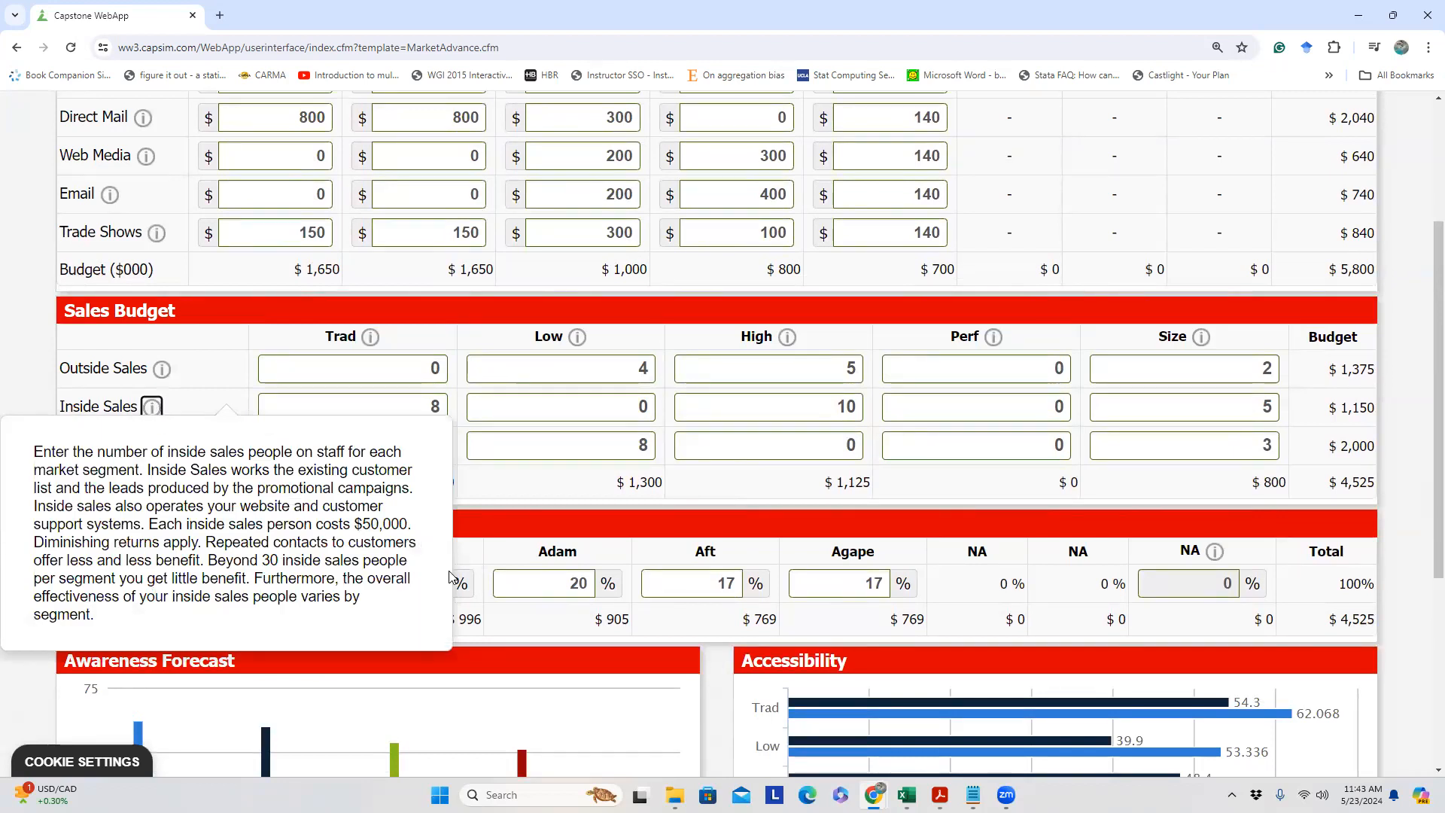
Set Inside Sales for the Performance segment to 12, recalculate, and check its new accessibility
left_click(1025, 414)
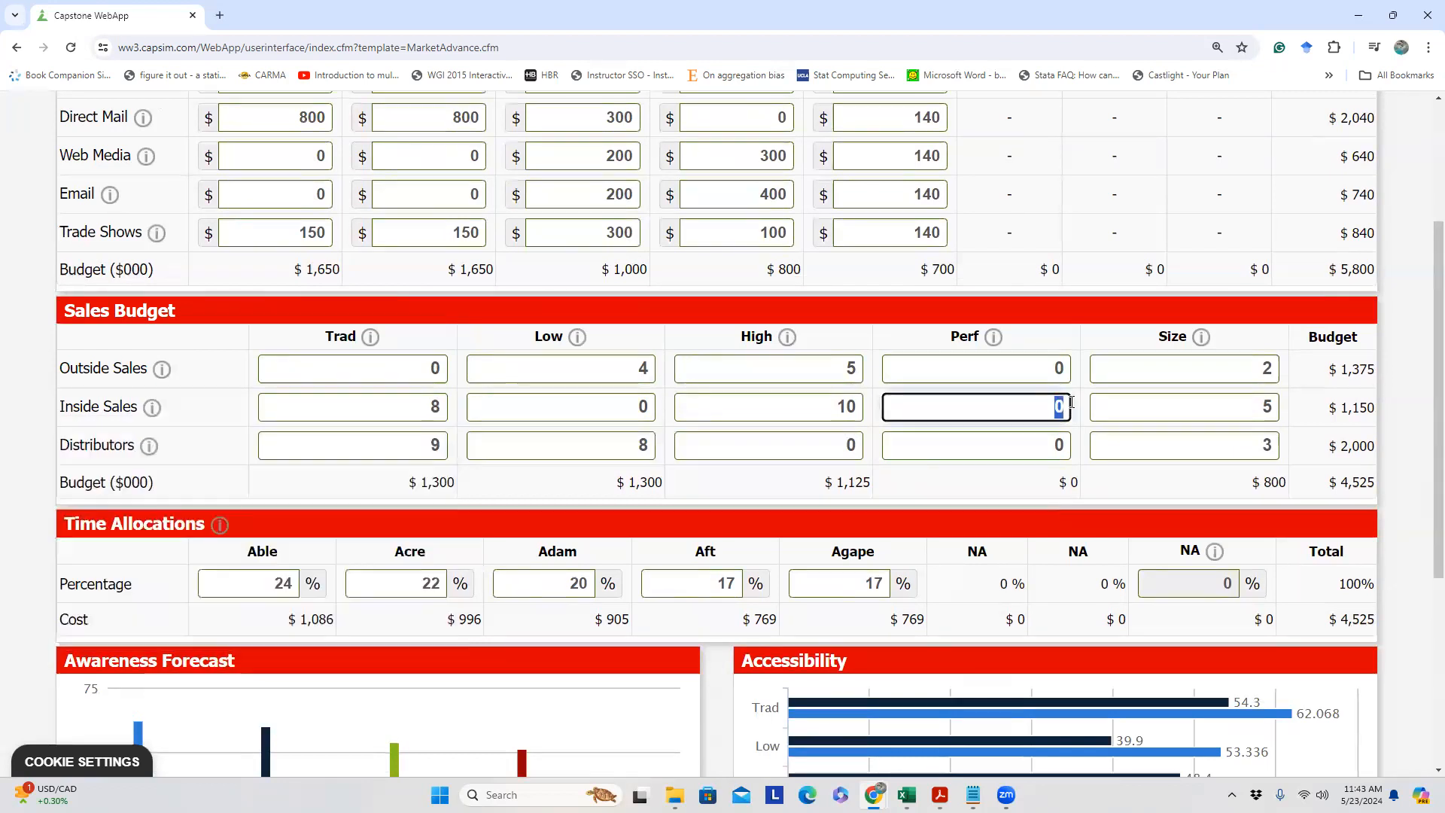
type("12")
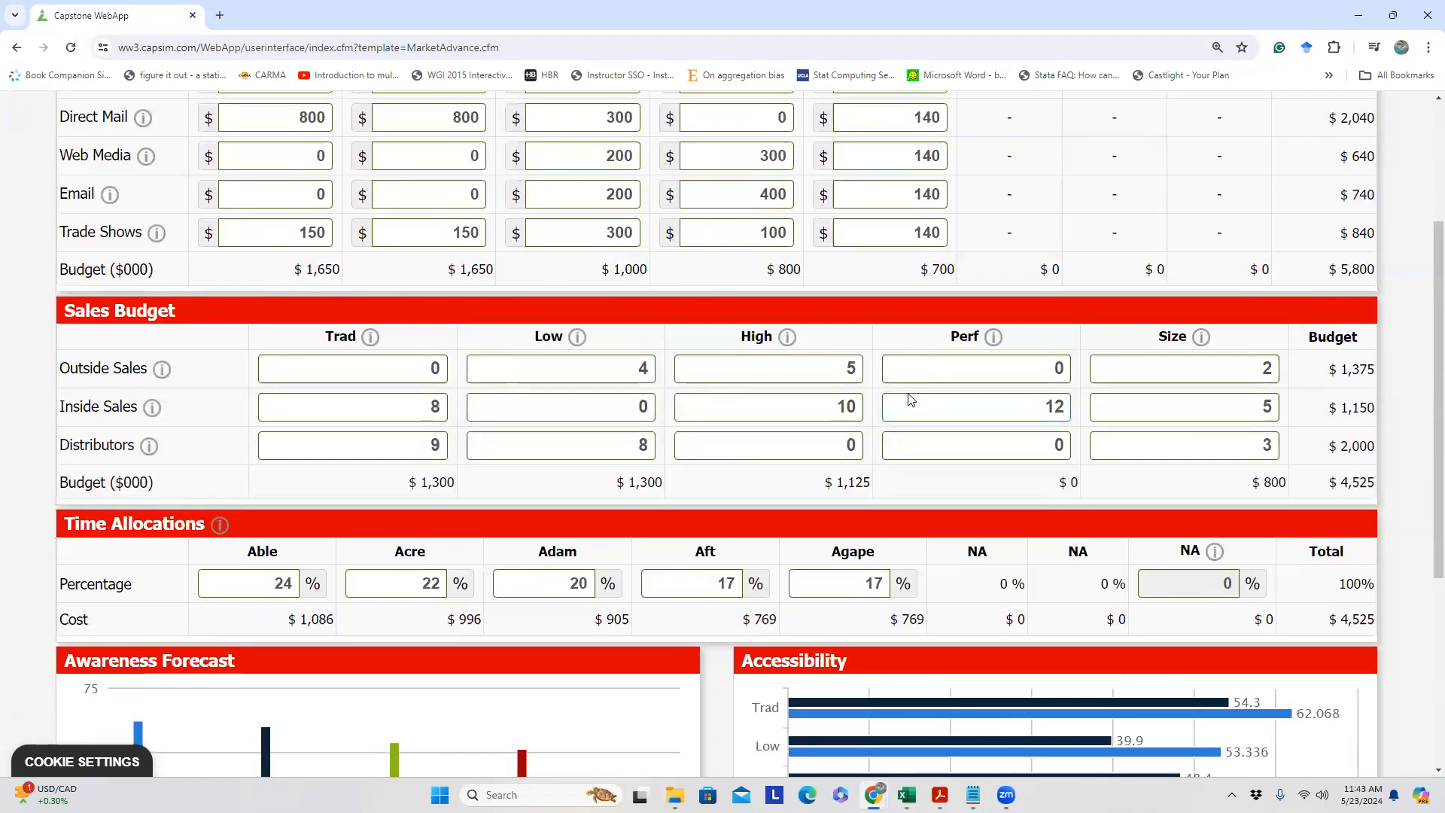
scroll(900, 396, "up", 3)
left_click(110, 177)
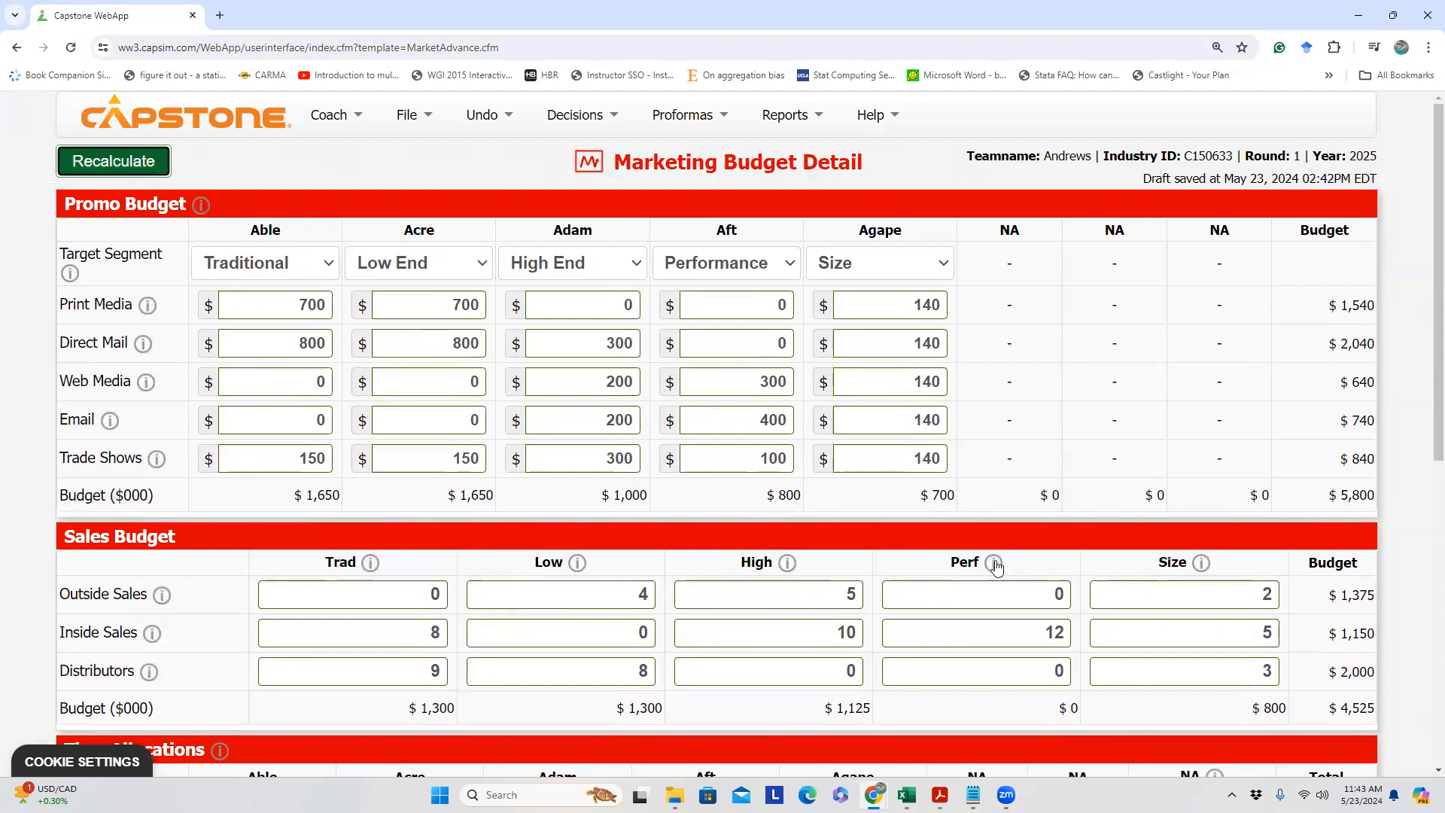
scroll(1064, 571, "down", 6)
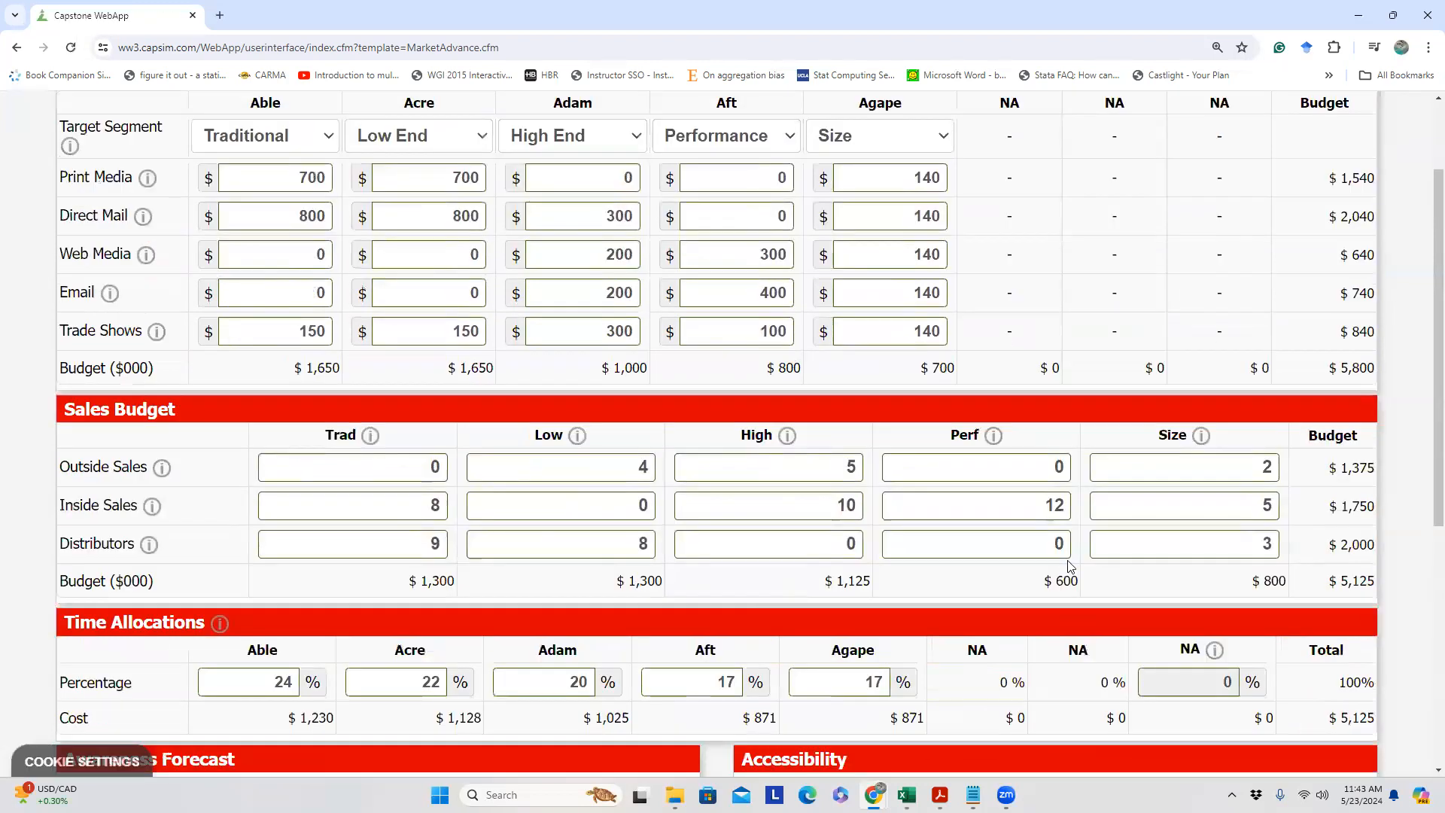
mouse_move(1081, 533)
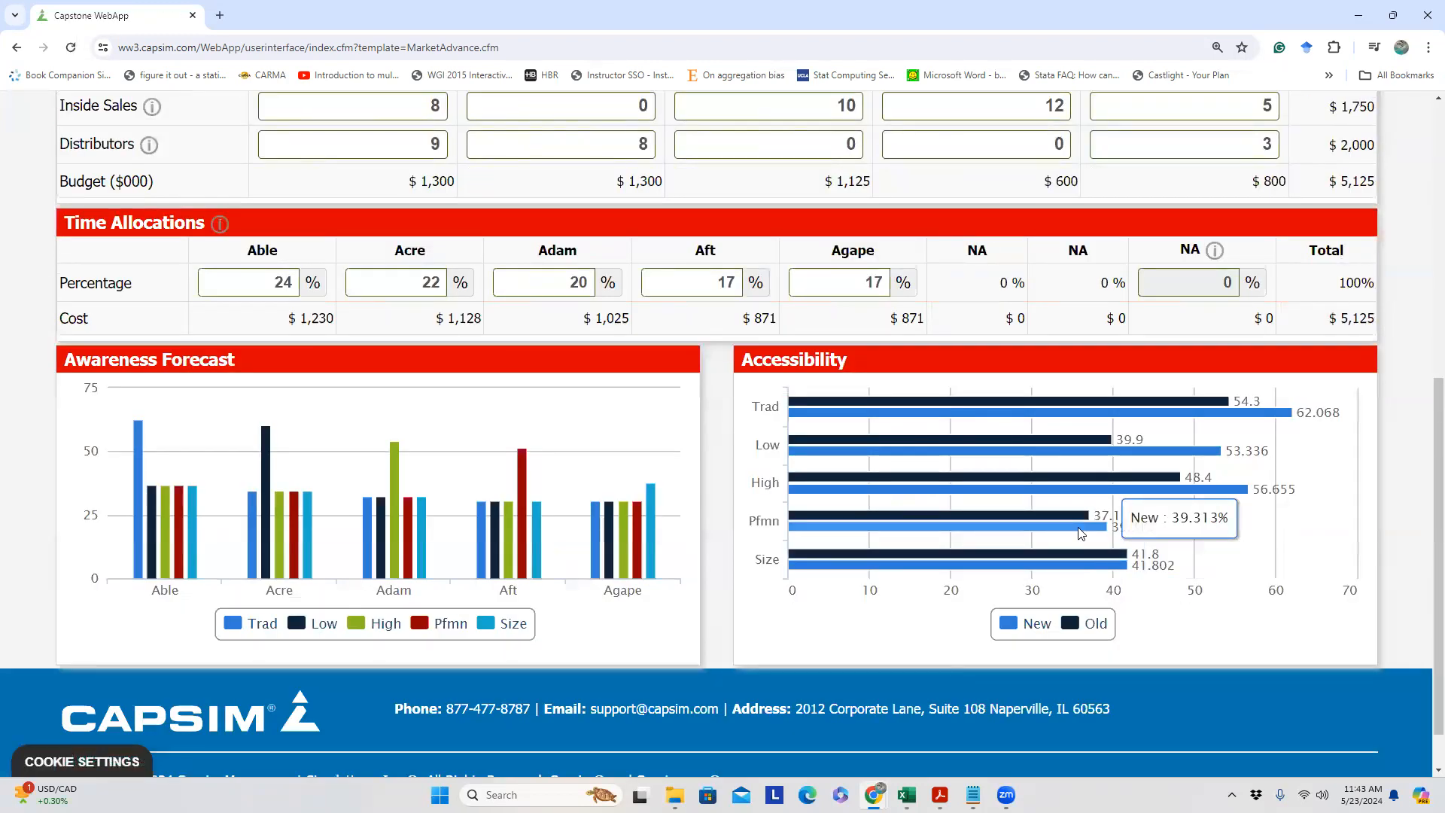
scroll(1076, 527, "up", 4)
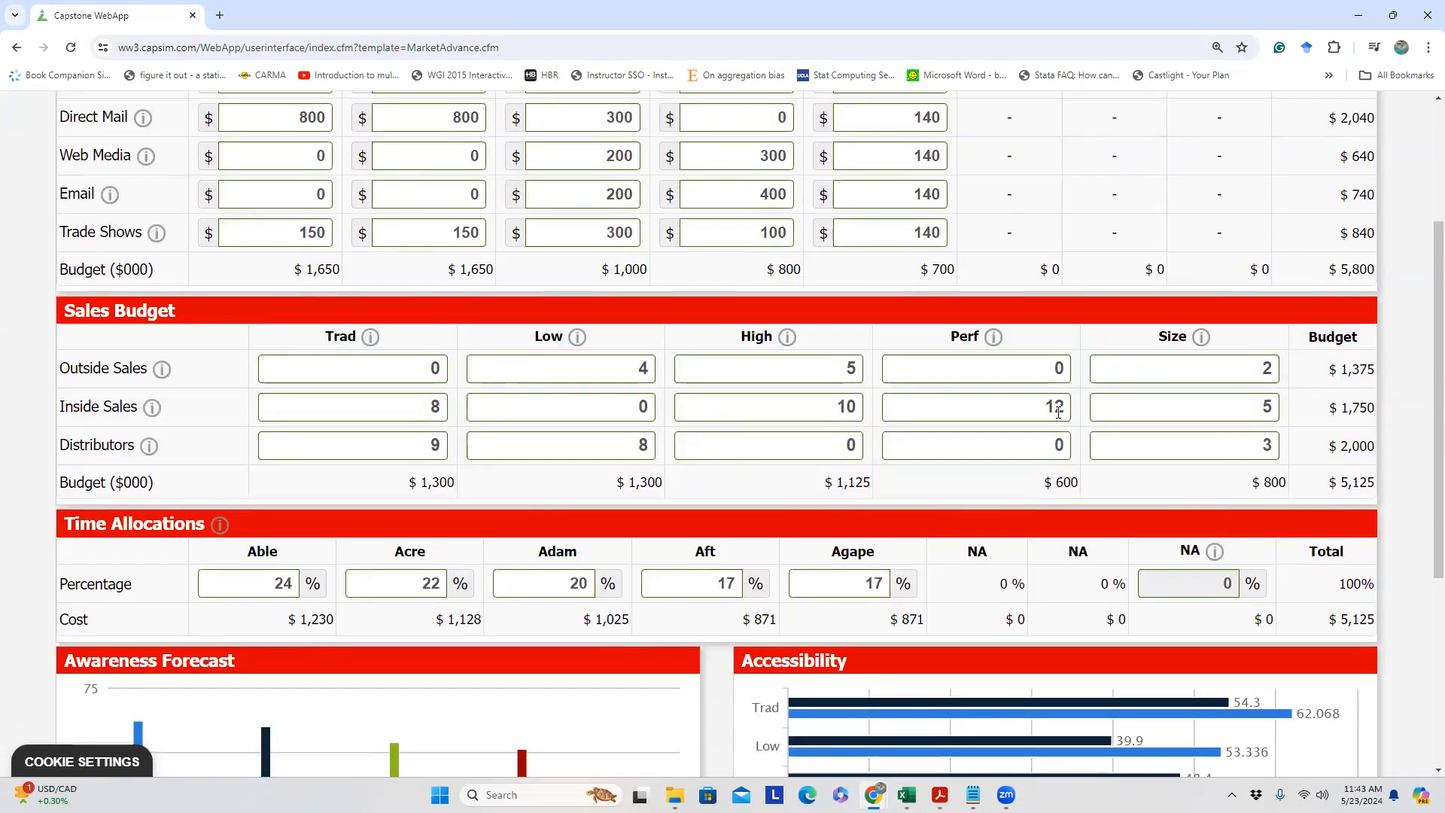
Set Outside Sales for the Performance segment to 1, recalculate, and check the Accessibility chart
double_click(1061, 370)
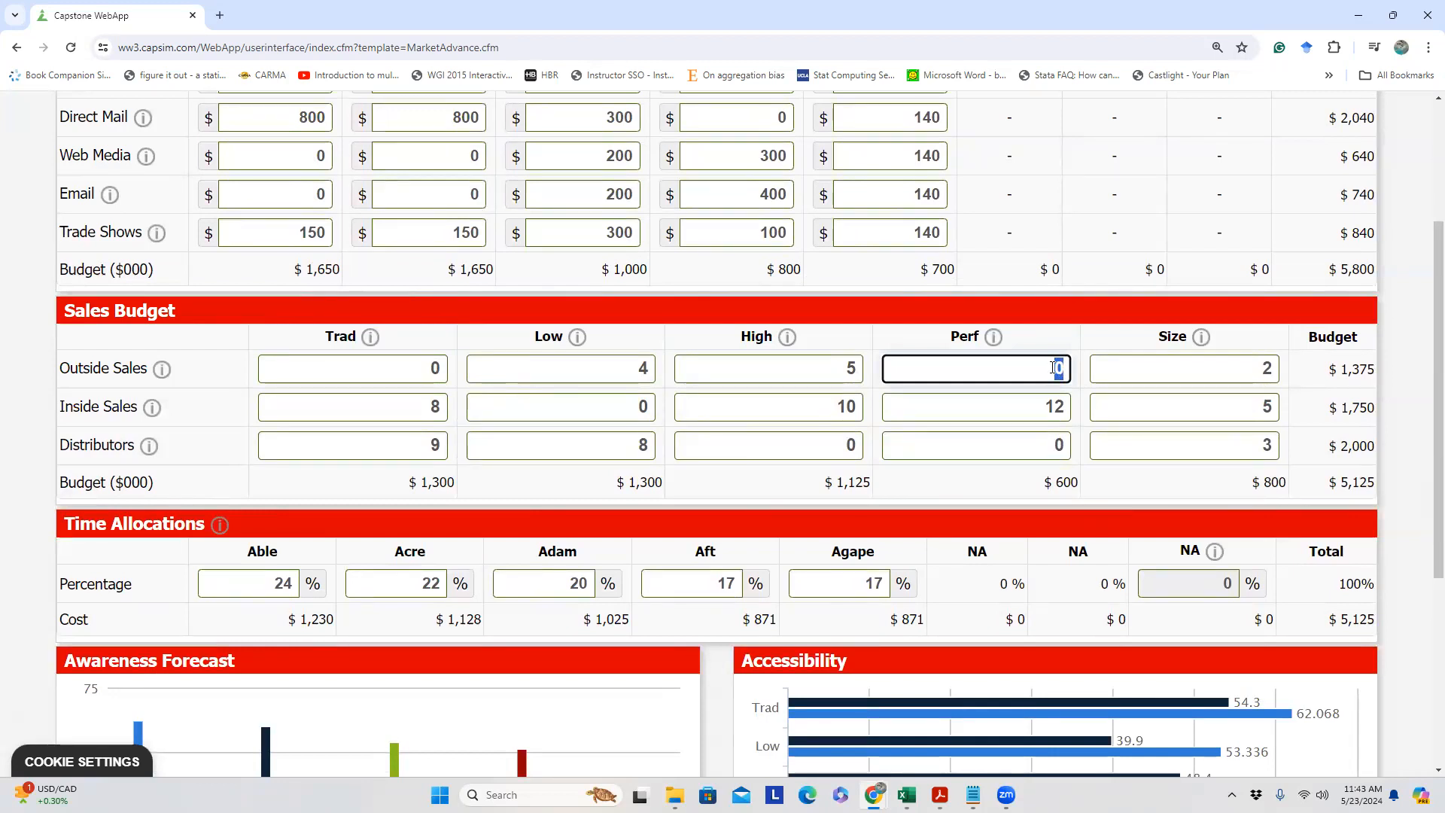
type("1")
left_click(1049, 348)
scroll(1049, 349, "up", 3)
left_click(150, 155)
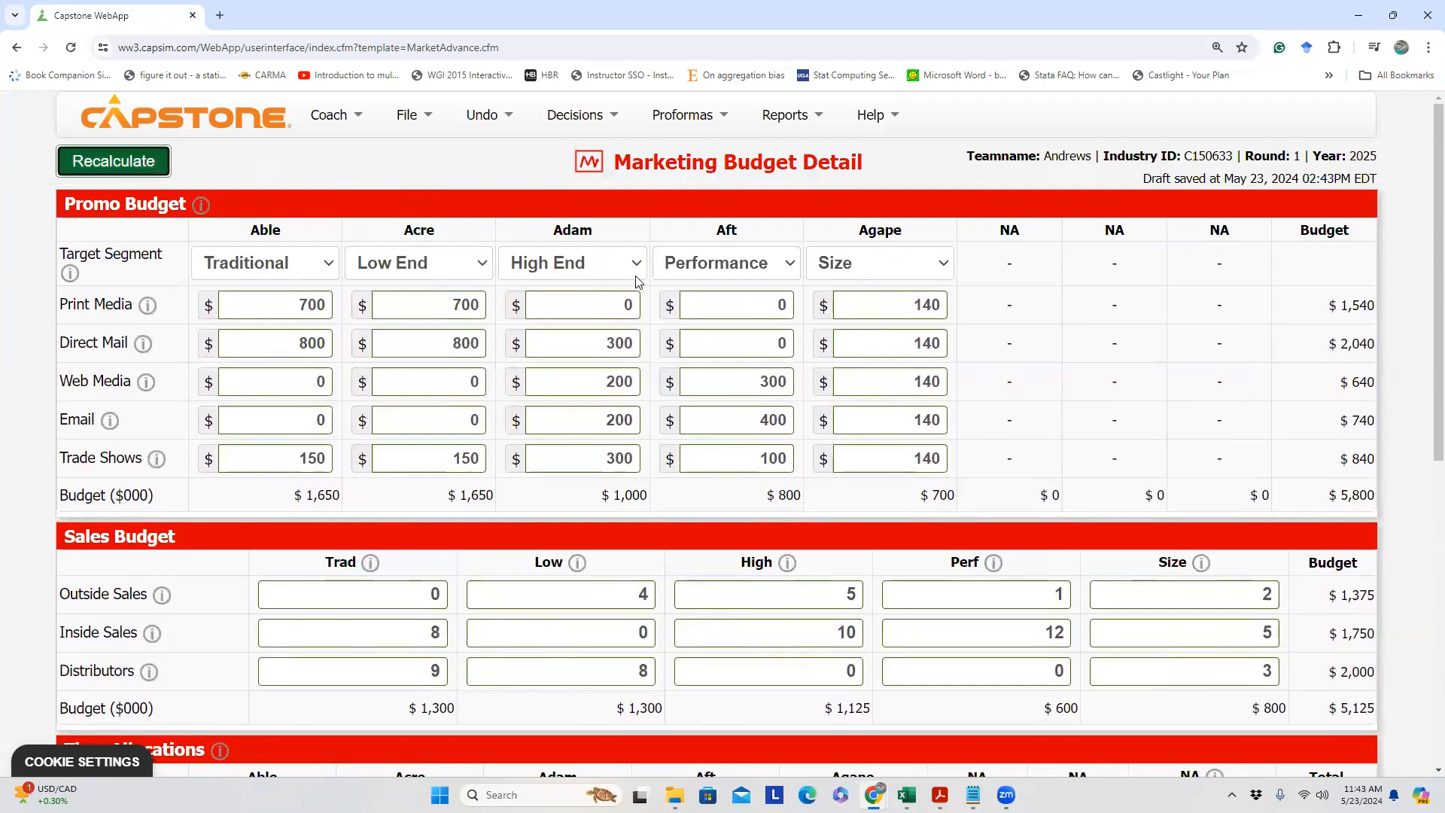
scroll(846, 500, "down", 2)
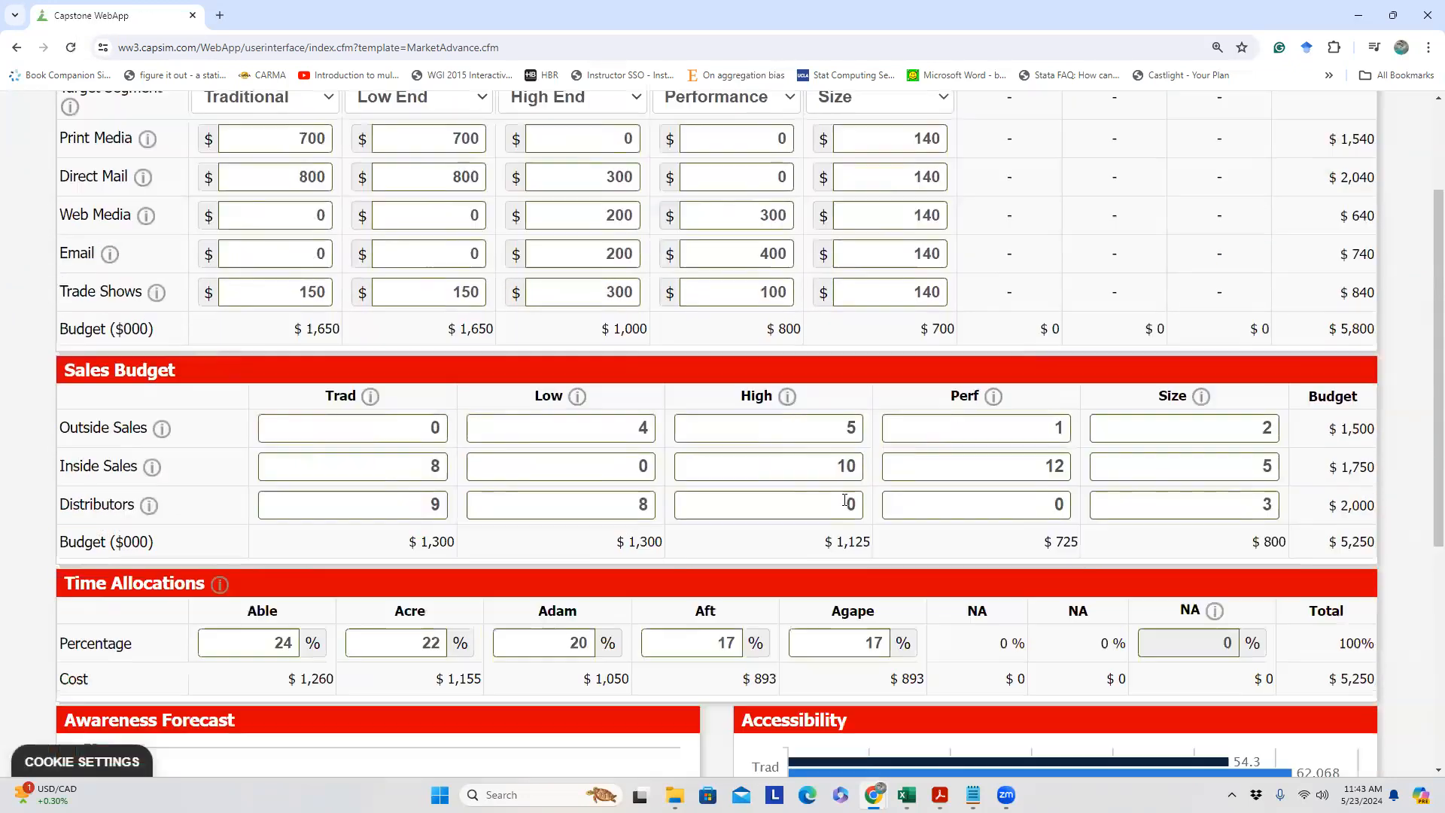
scroll(846, 501, "down", 4)
mouse_move(1099, 609)
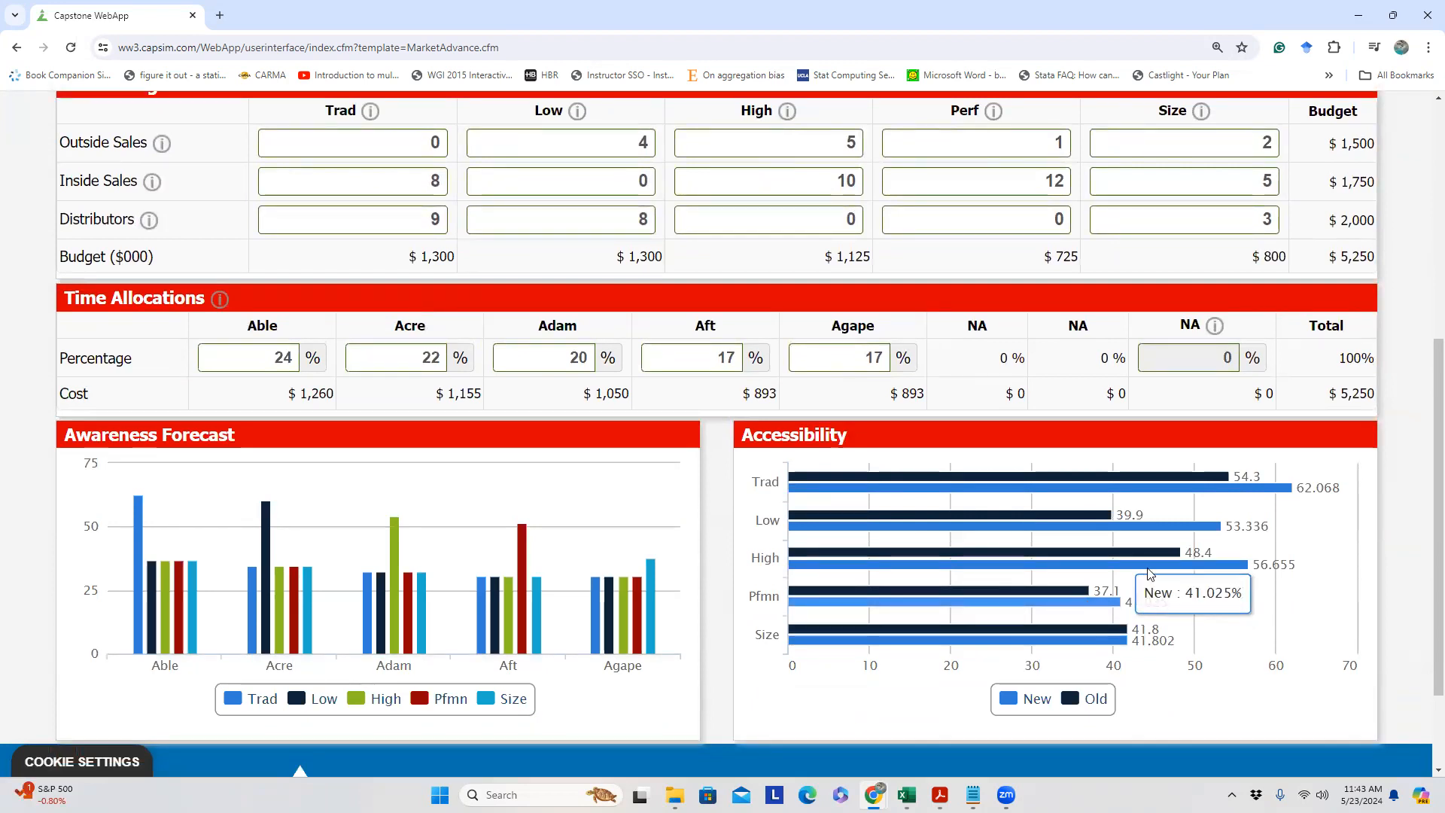
scroll(1044, 452, "up", 3)
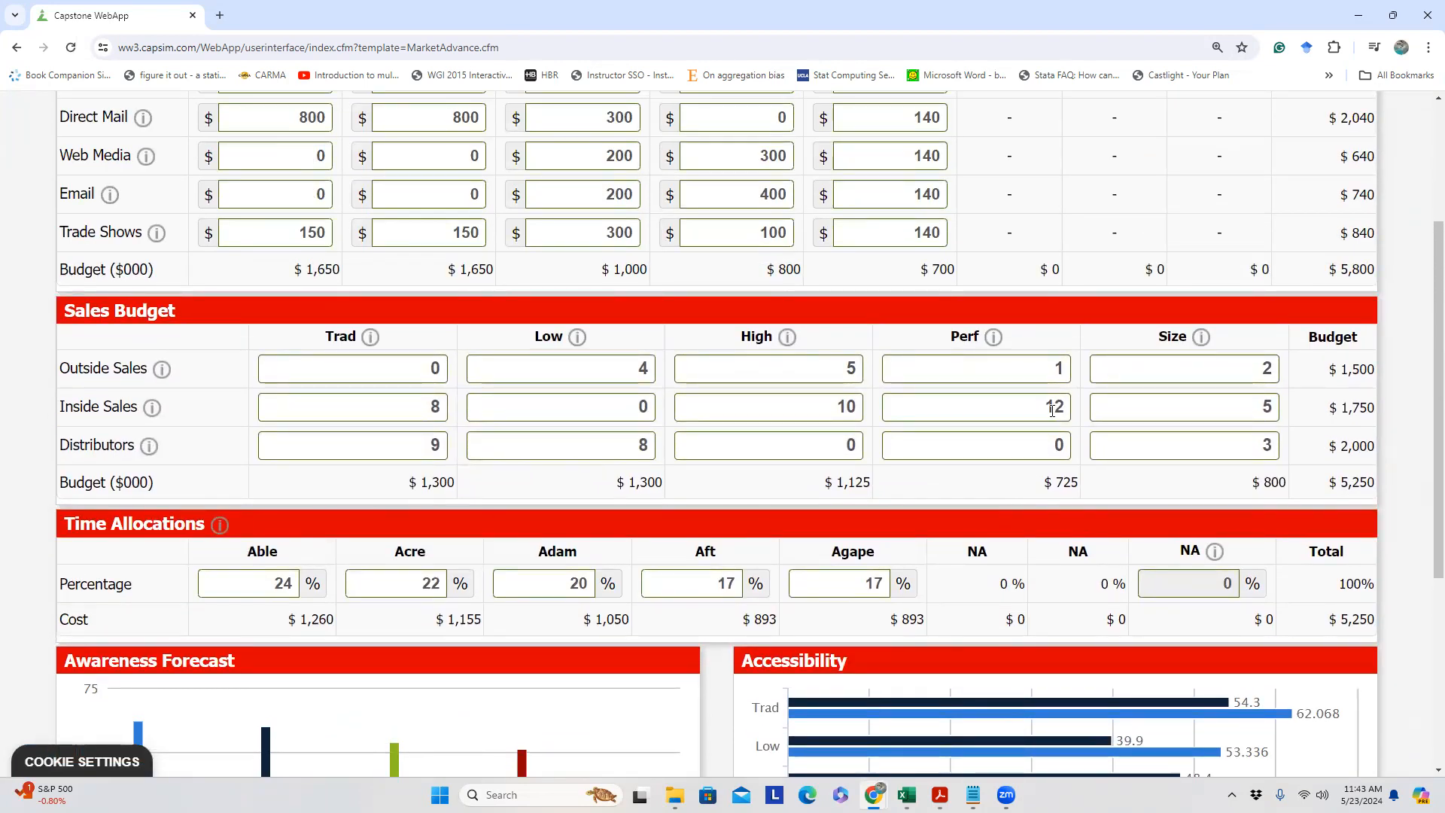
Try 14 Inside Sales people for the Performance segment, recalculate, and compare its accessibility
left_click_drag(1052, 408, 1063, 403)
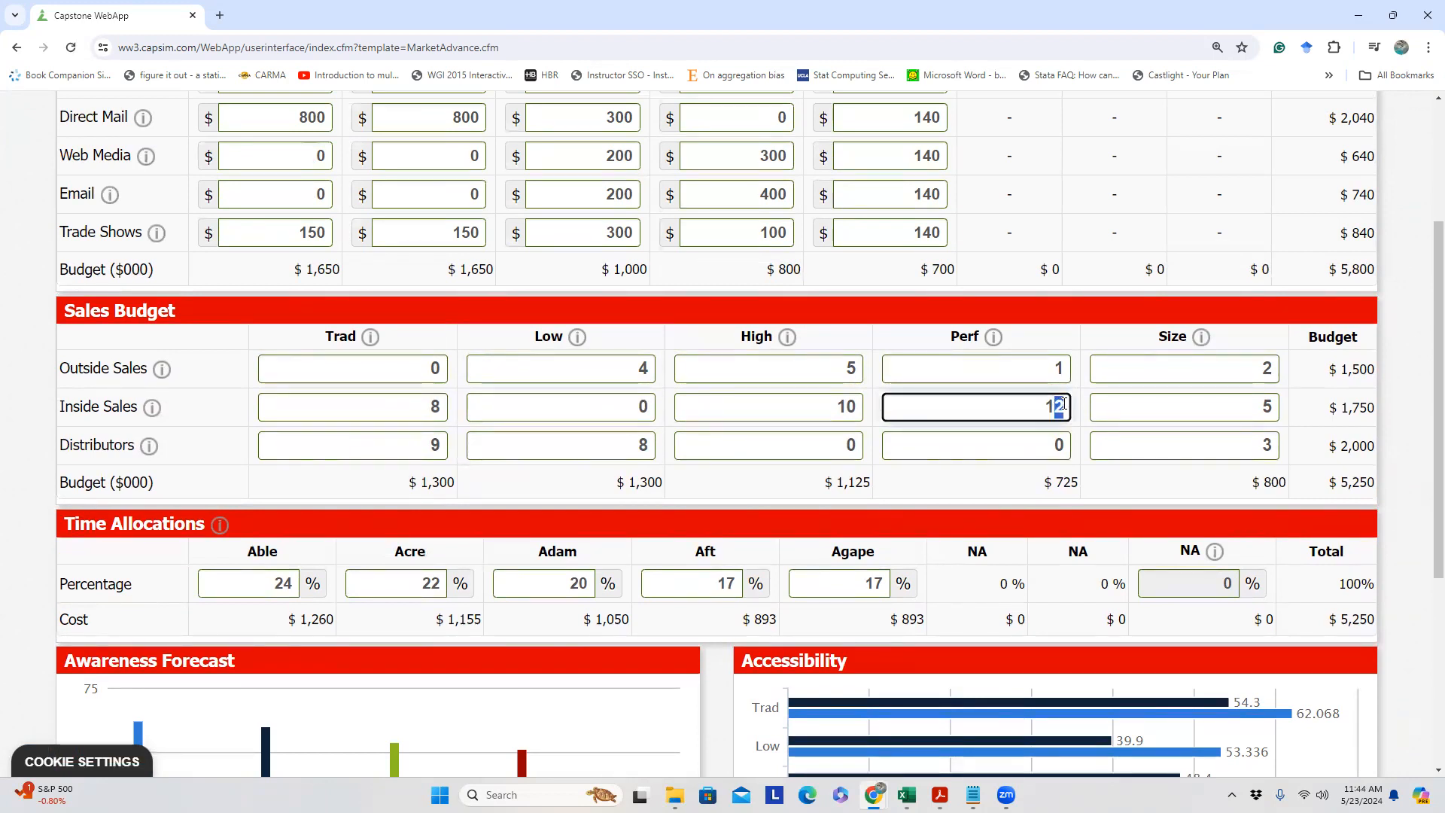
type("4")
left_click(1011, 342)
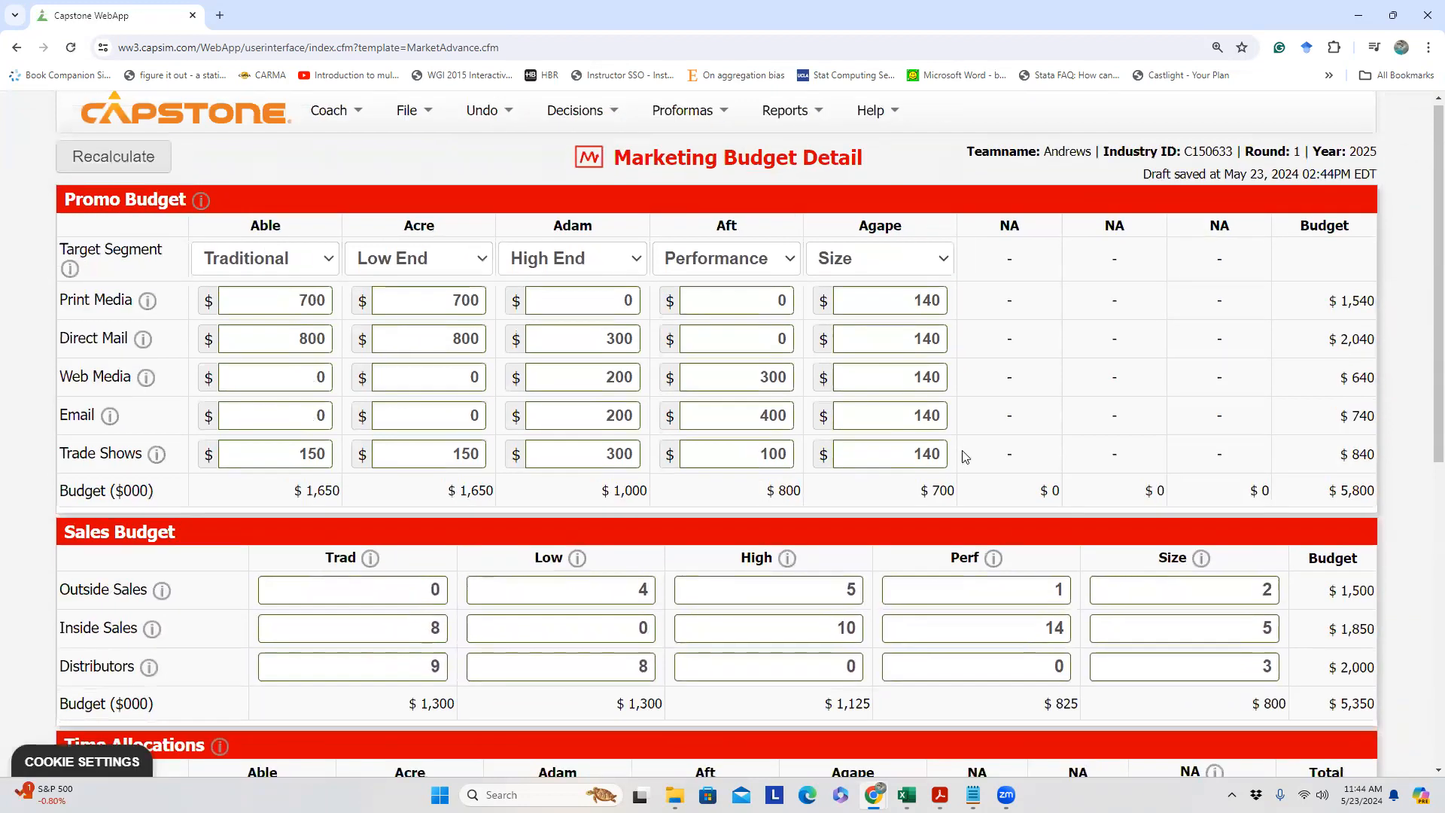
scroll(962, 454, "down", 6)
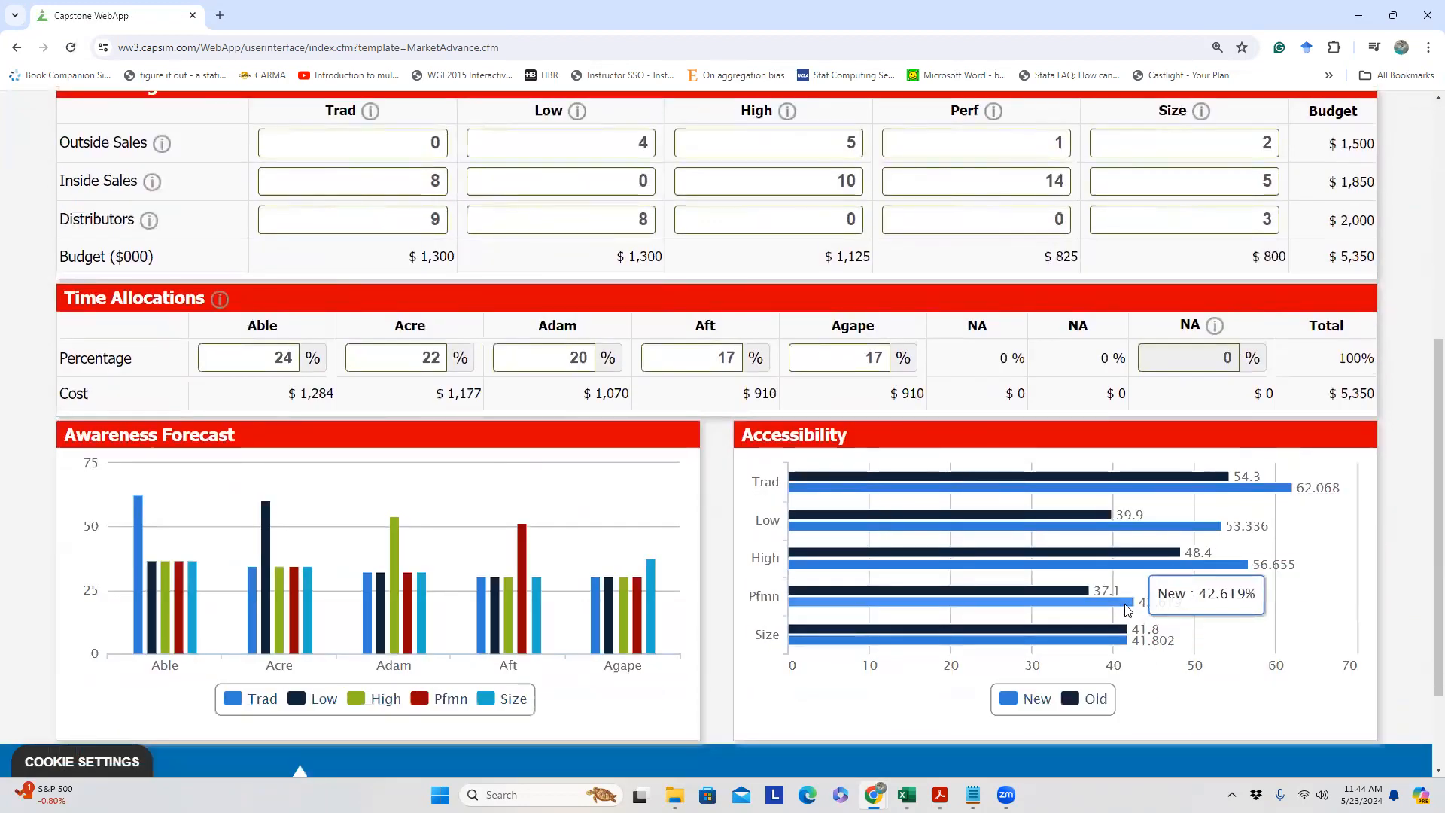
scroll(1134, 611, "up", 3)
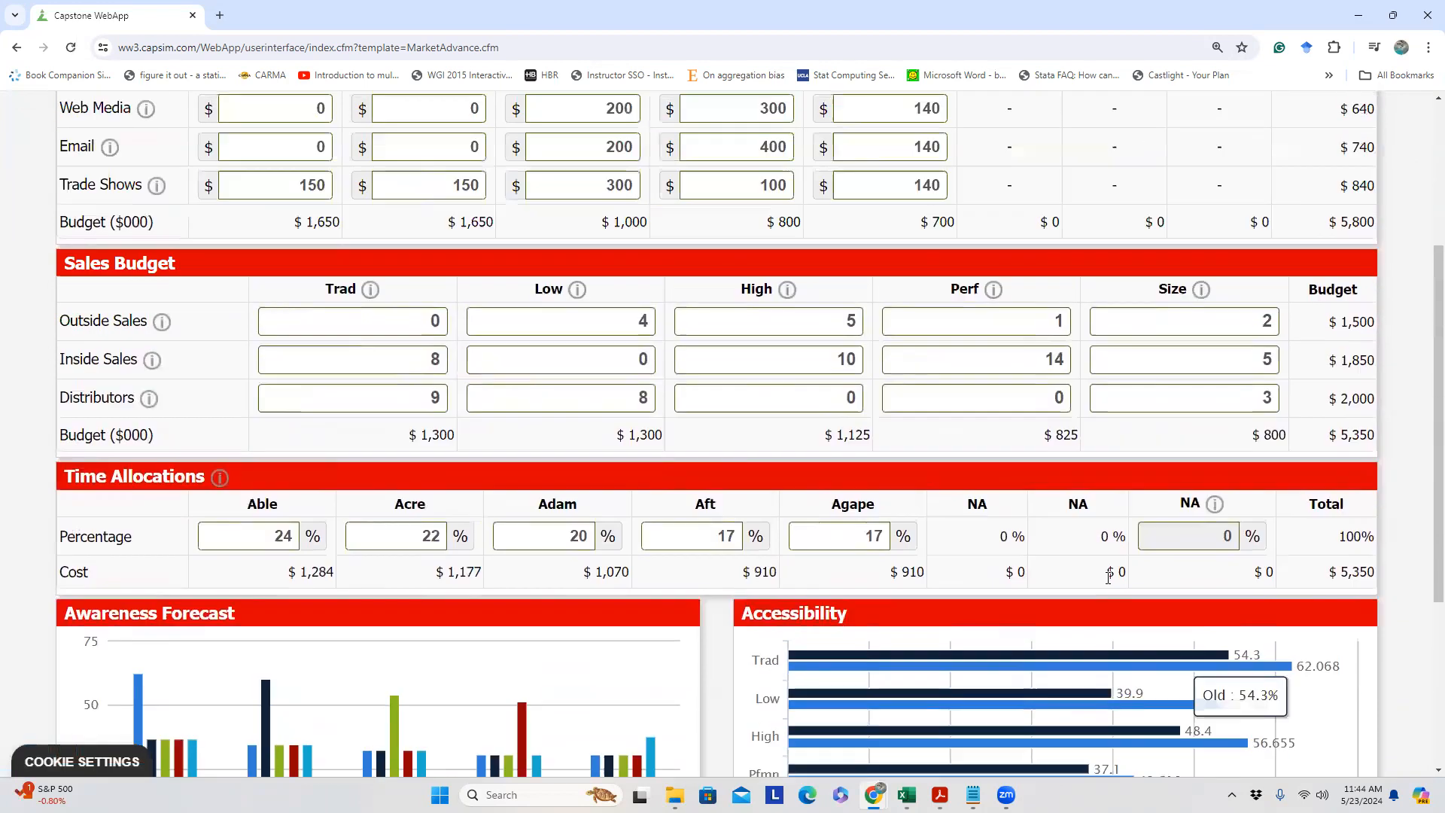
Set Performance Inside Sales to 12 and Outside Sales to 2, recalculate, and check the segment's accessibility
left_click_drag(1064, 406, 1058, 408)
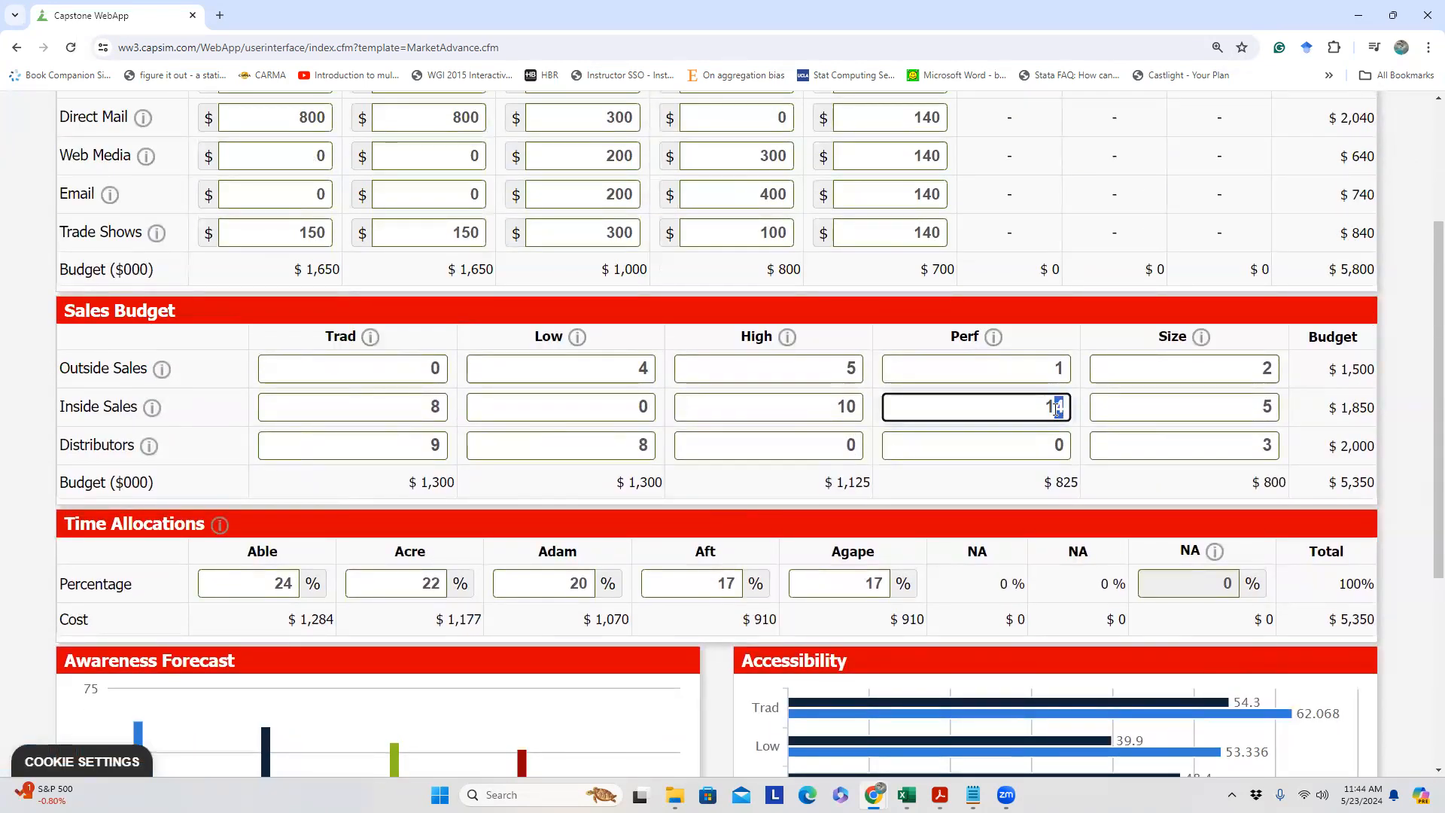
type("2")
double_click(1062, 370)
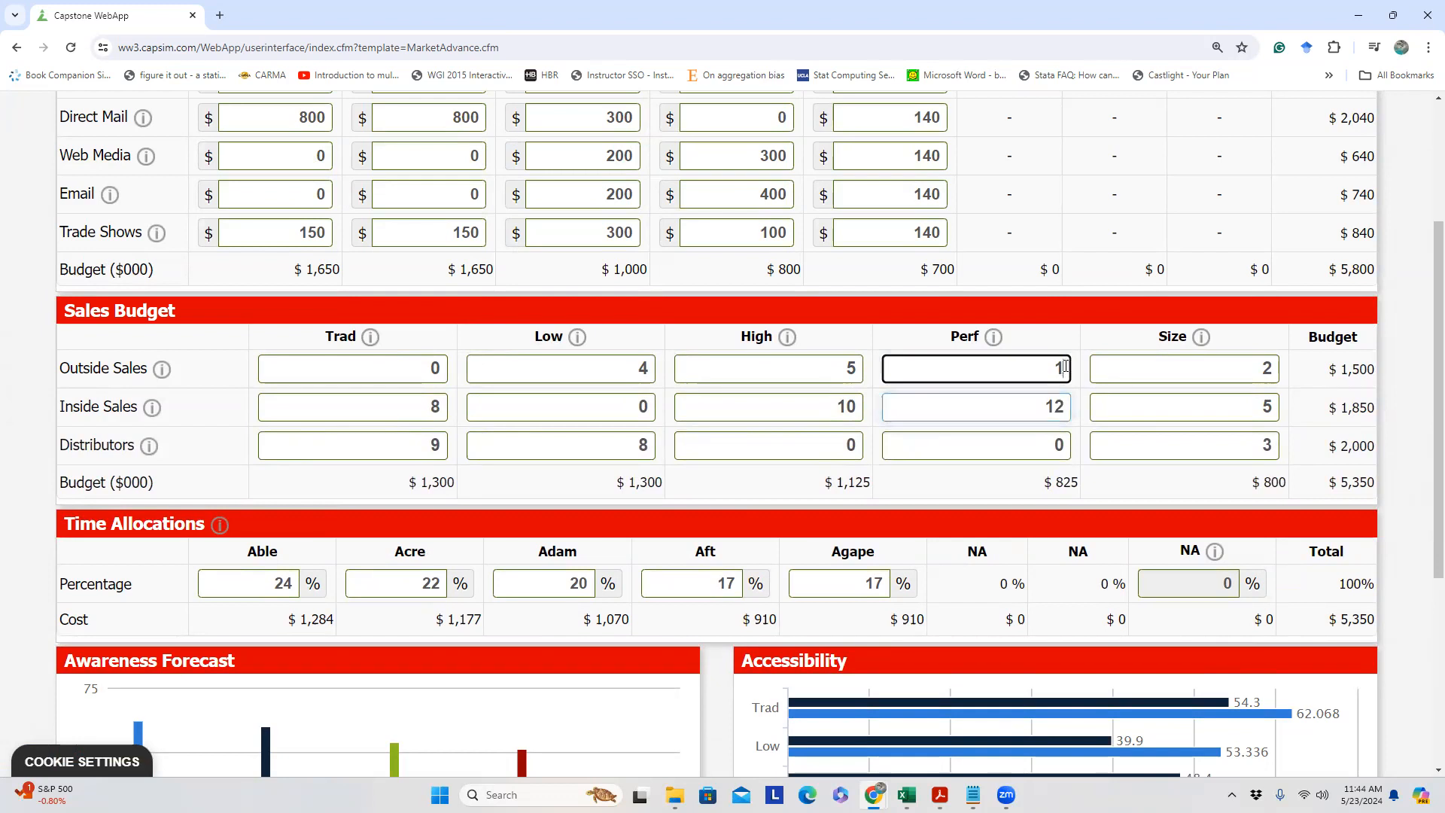
type("2")
left_click(1032, 506)
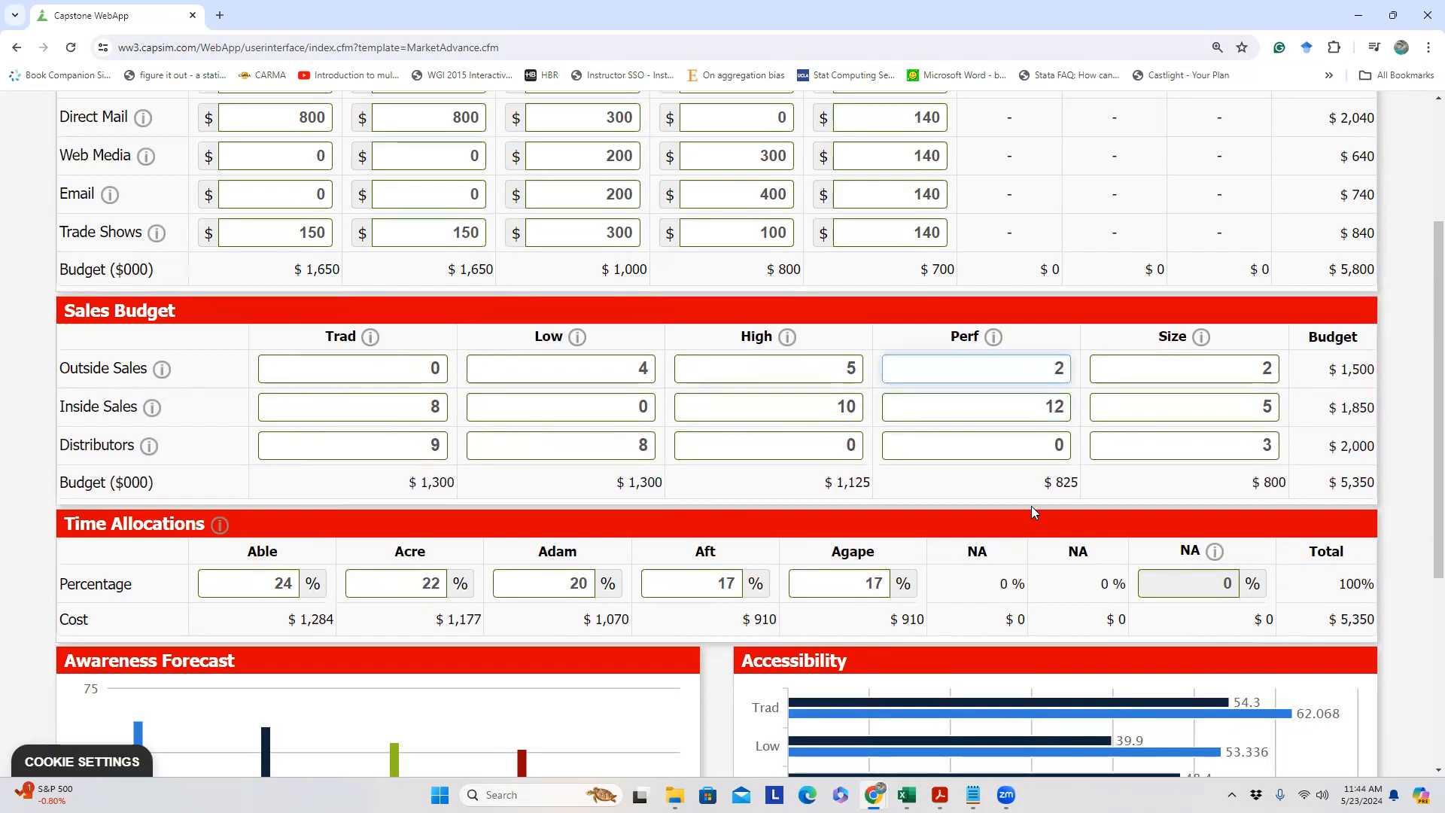
scroll(1031, 506, "up", 3)
left_click(73, 164)
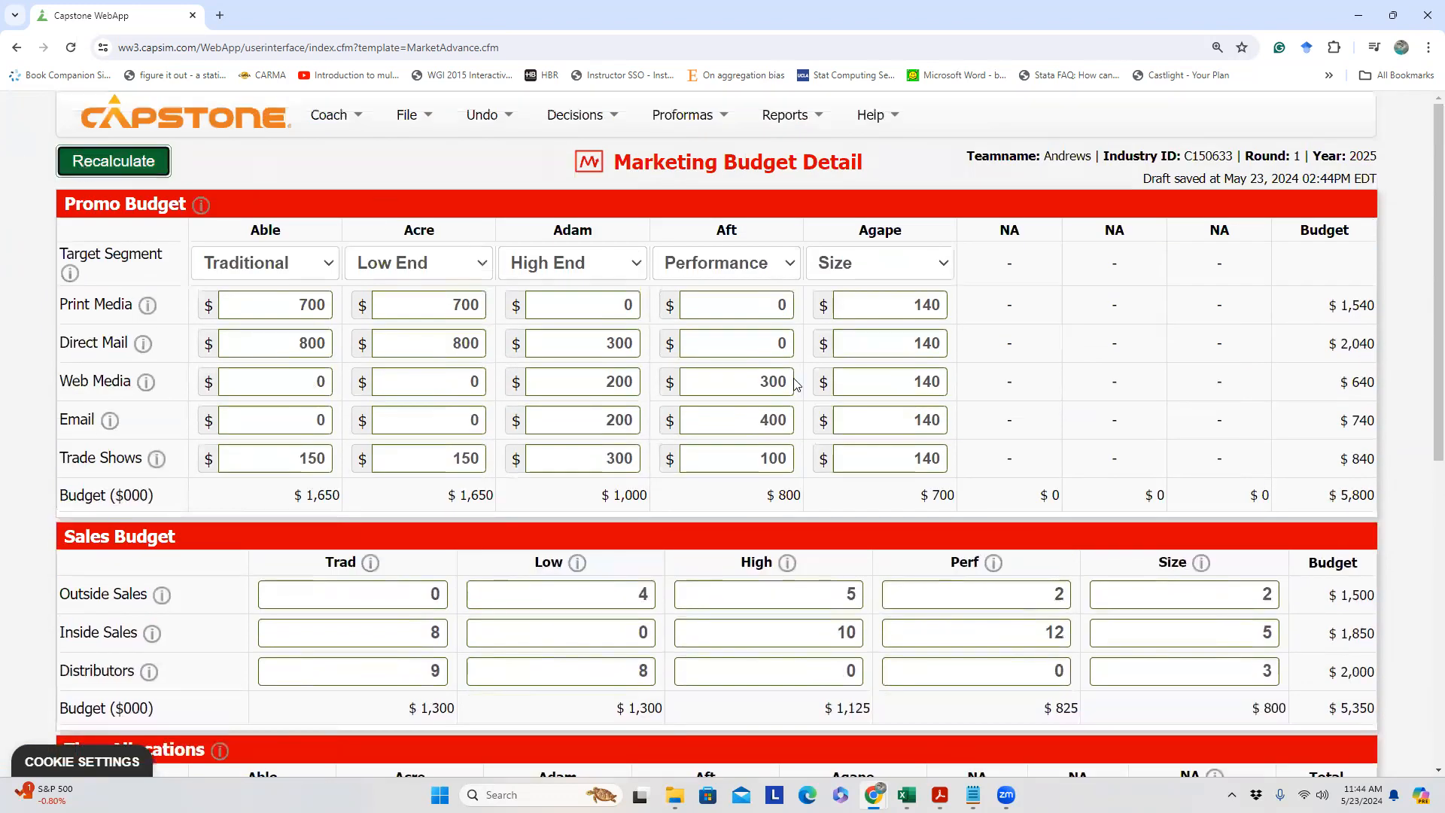
scroll(986, 449, "down", 3)
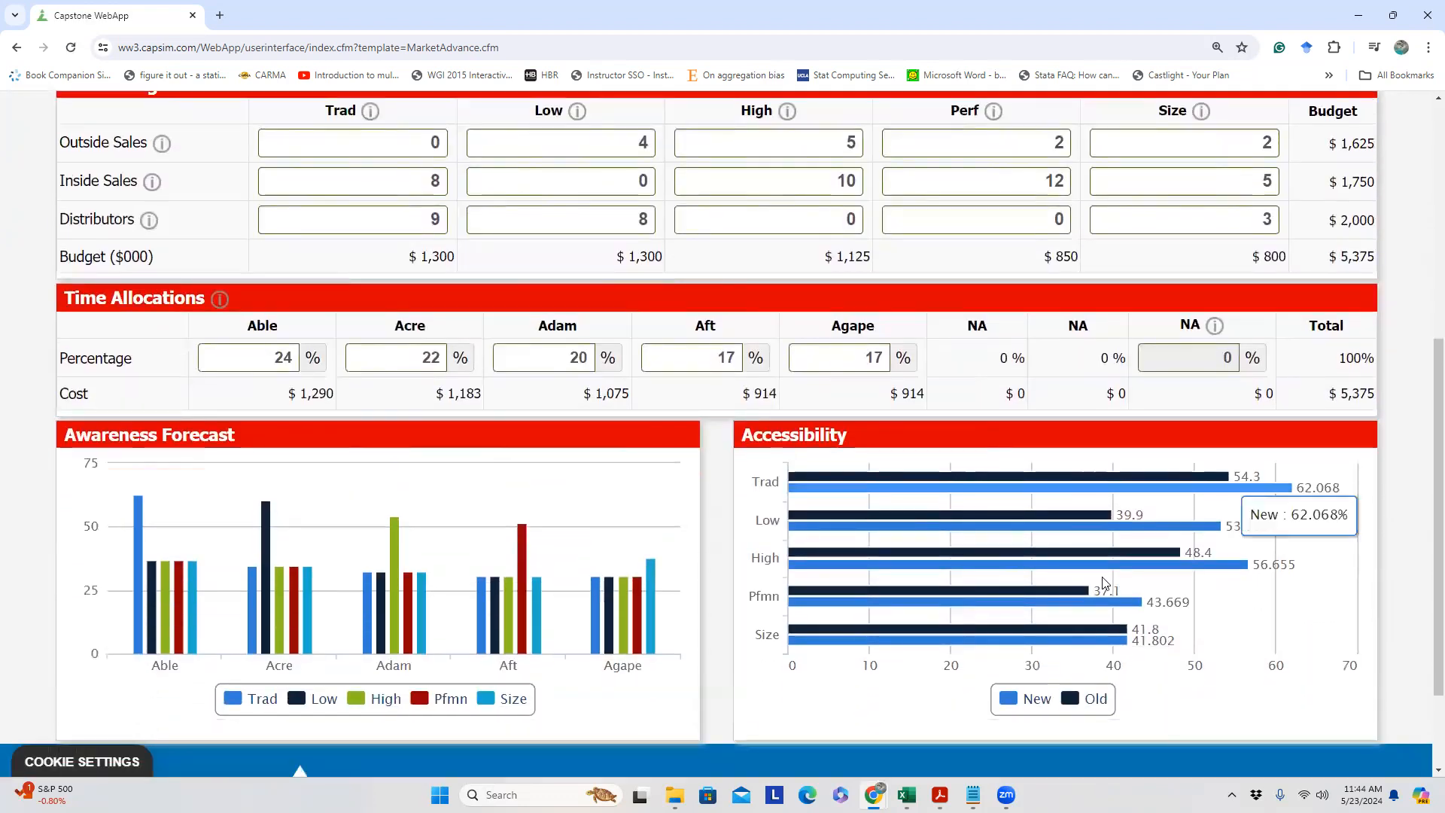
mouse_move(1152, 618)
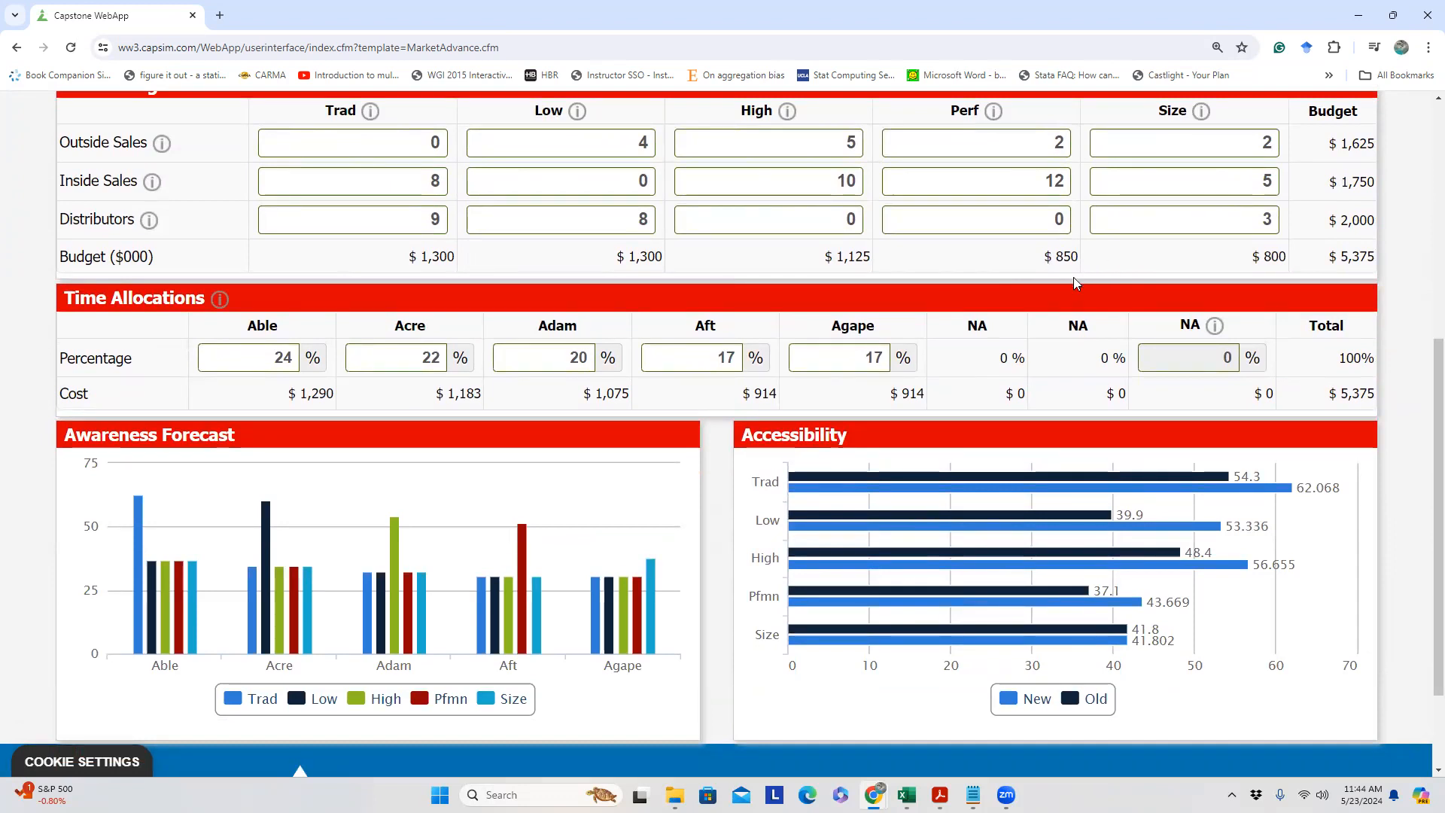
Review the marketing budgets and Aft's Performance awareness, and open the Production decisions
scroll(1075, 283, "up", 5)
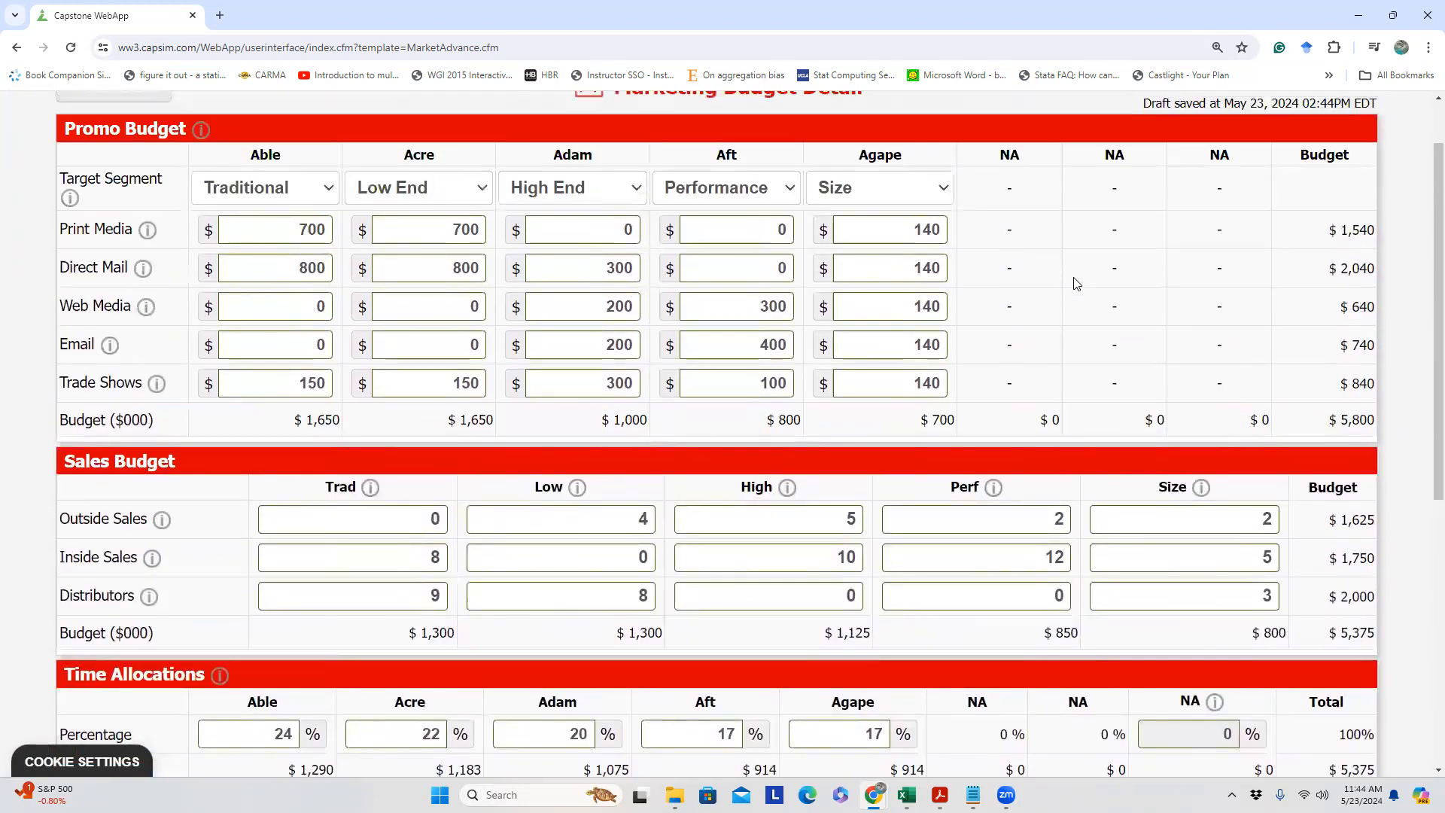
scroll(1076, 283, "down", 4)
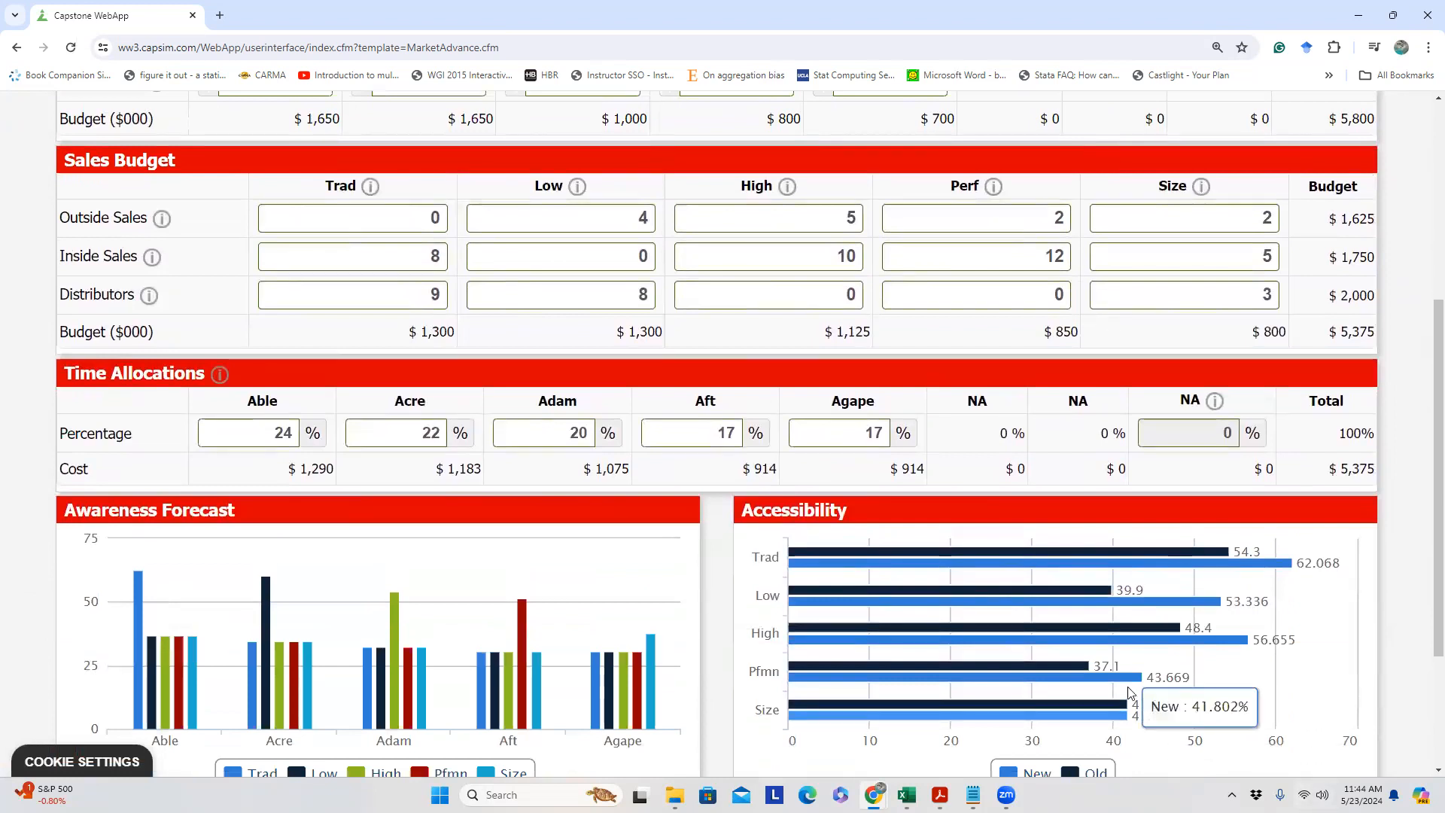
mouse_move(530, 630)
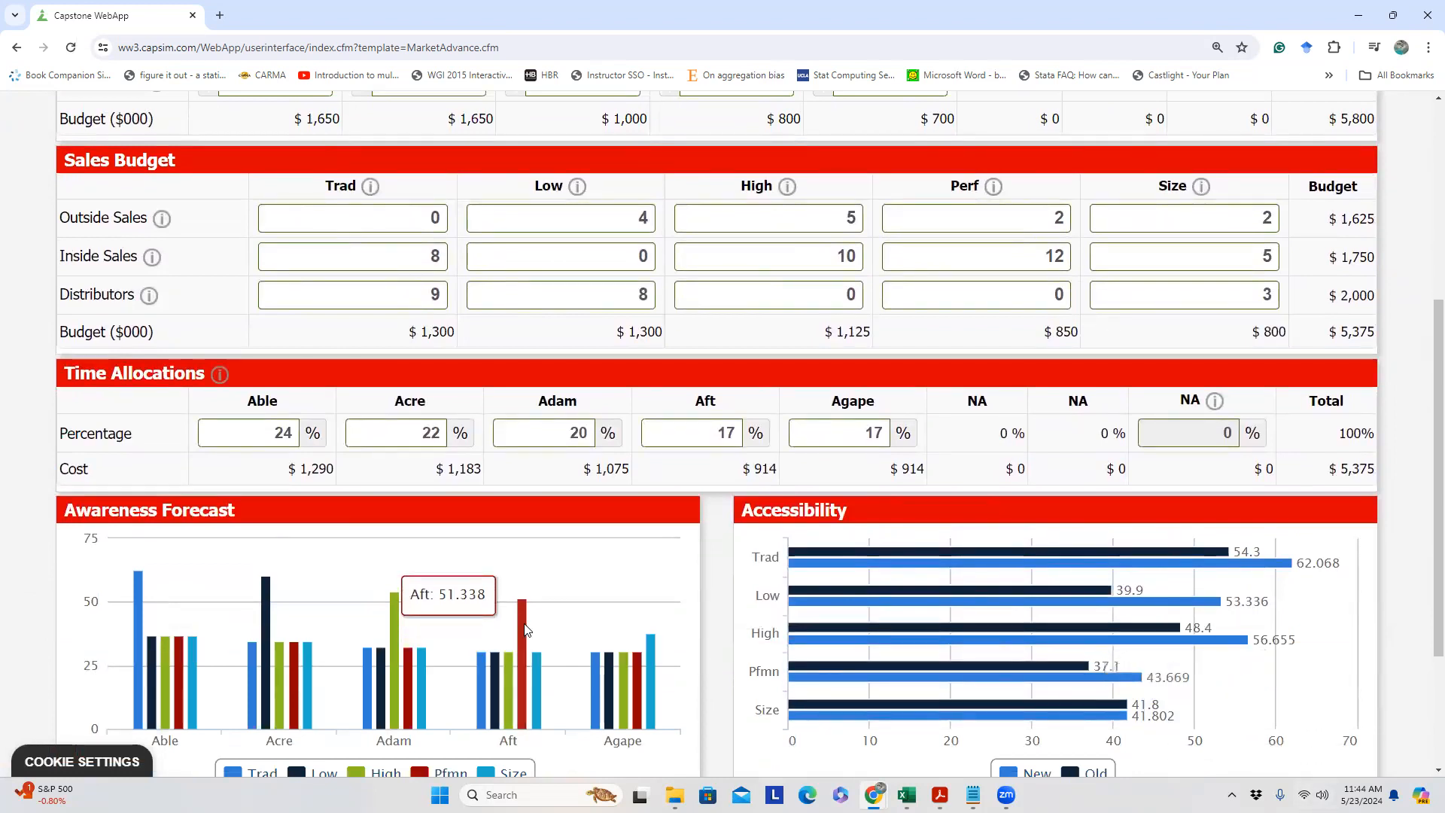
scroll(869, 575, "up", 5)
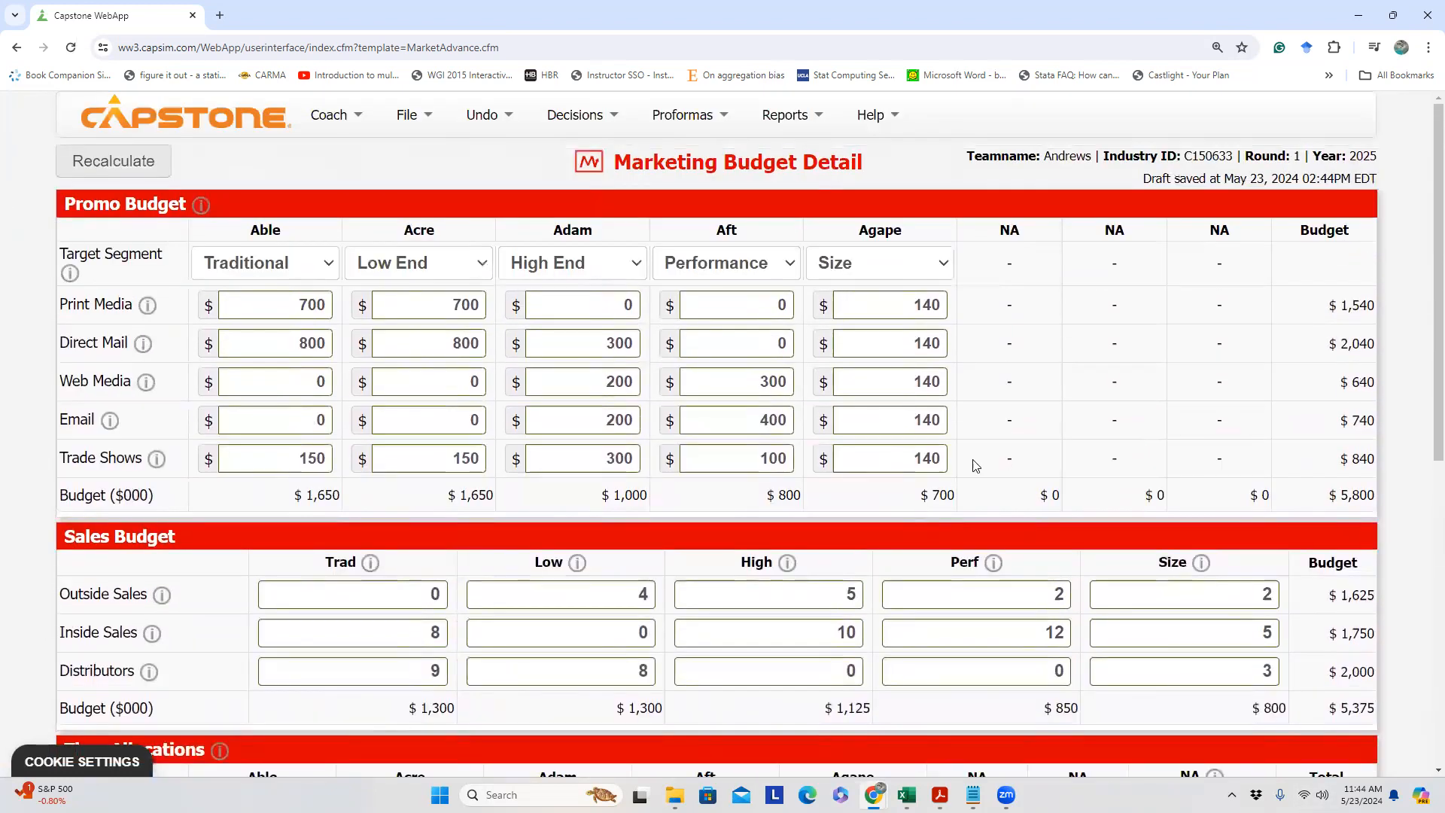
left_click(613, 128)
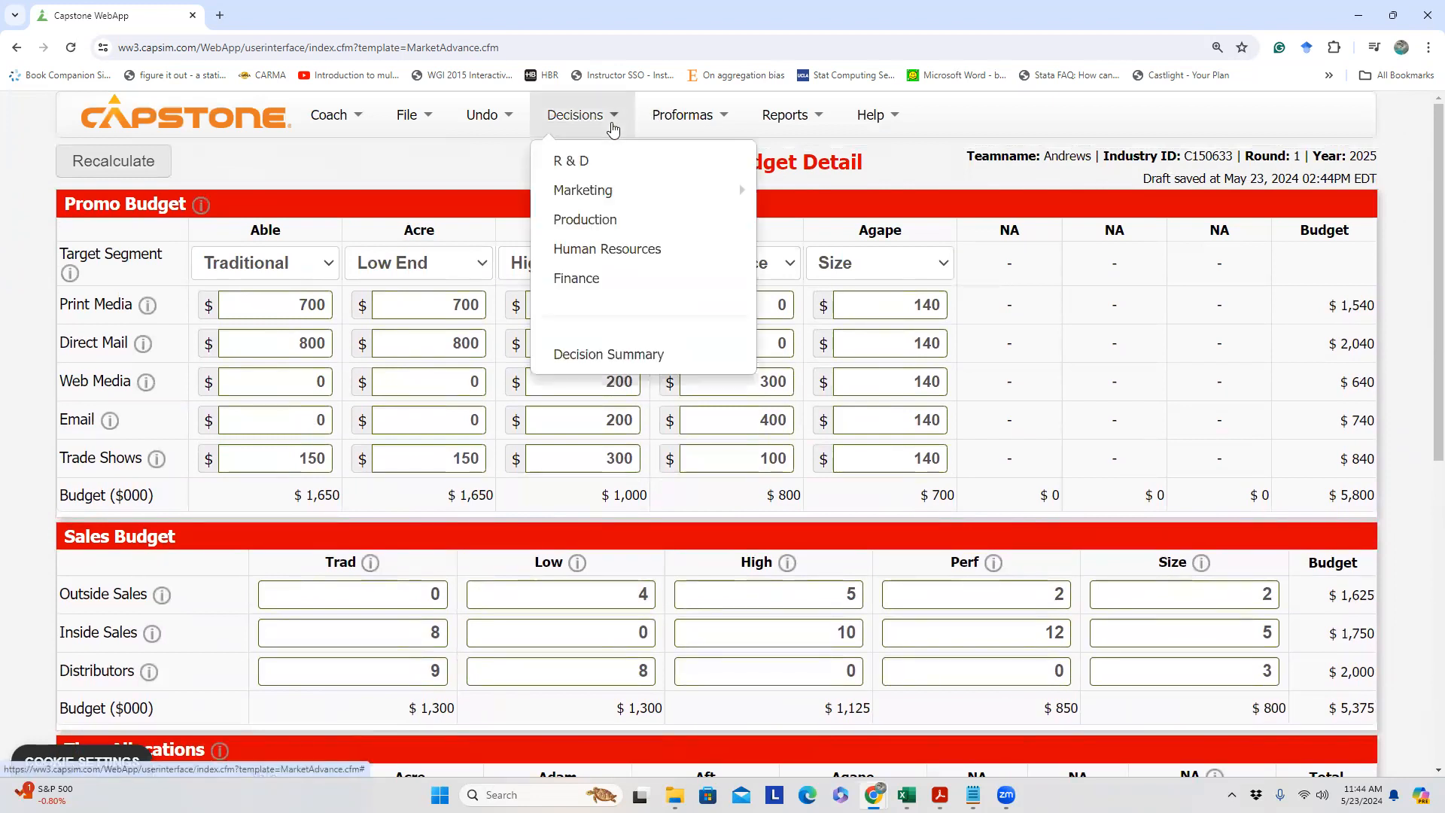
left_click(629, 225)
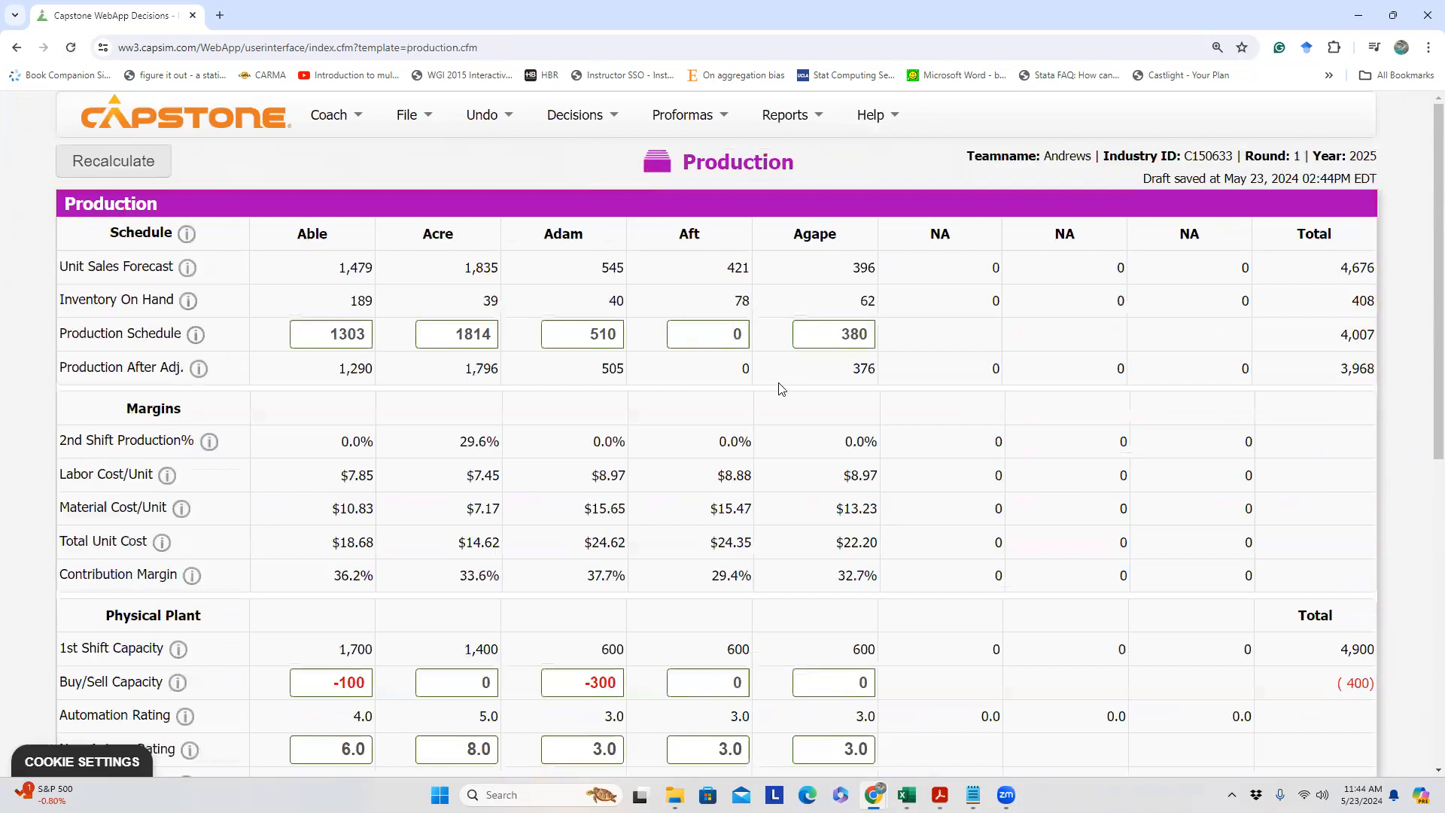
Examine Aft's first-shift capacity, contribution margin and labor cost per unit in the Production decisions
scroll(754, 370, "down", 1)
scroll(748, 349, "down", 4)
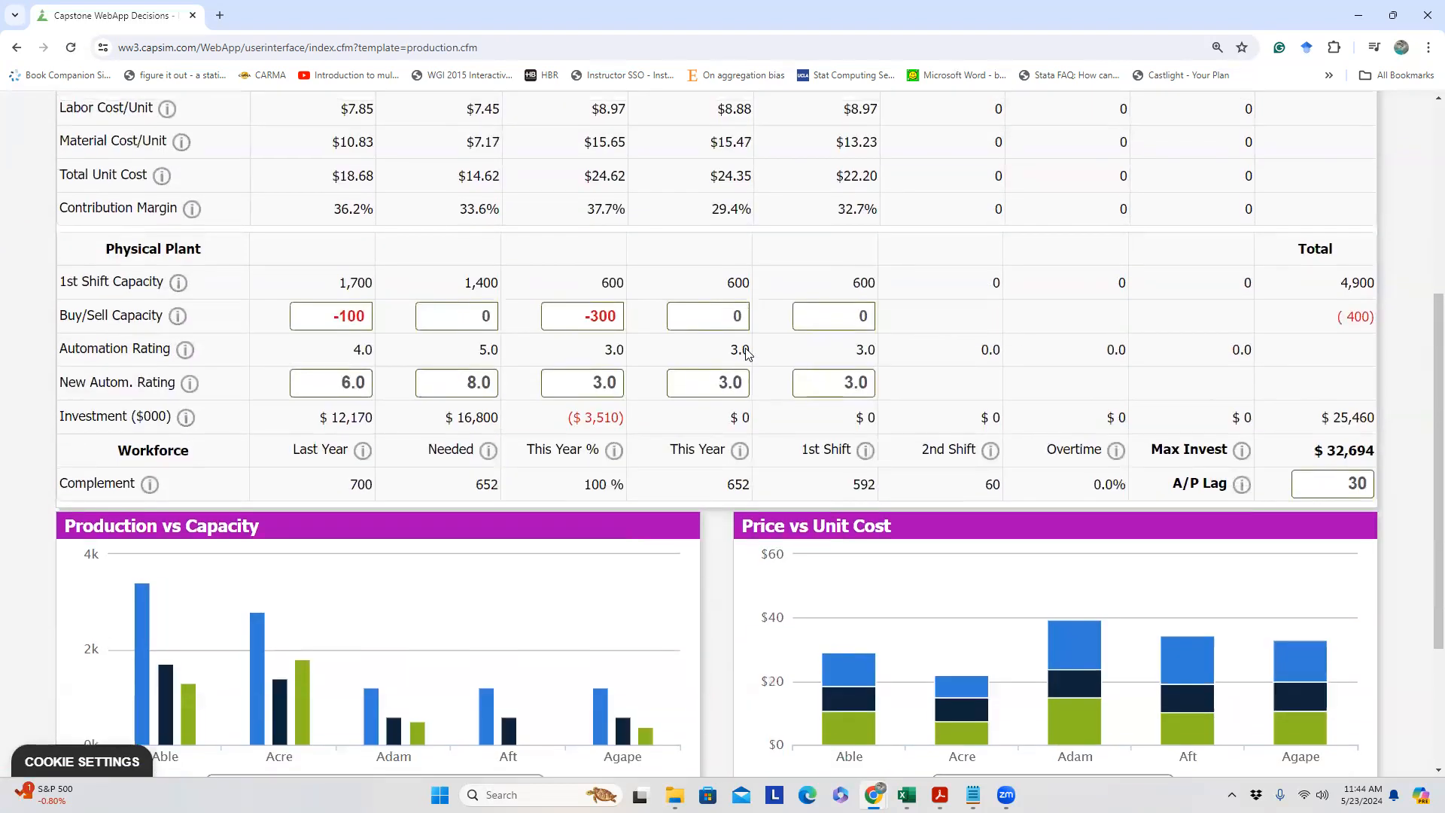
scroll(749, 349, "up", 1)
double_click(739, 347)
left_click(750, 348)
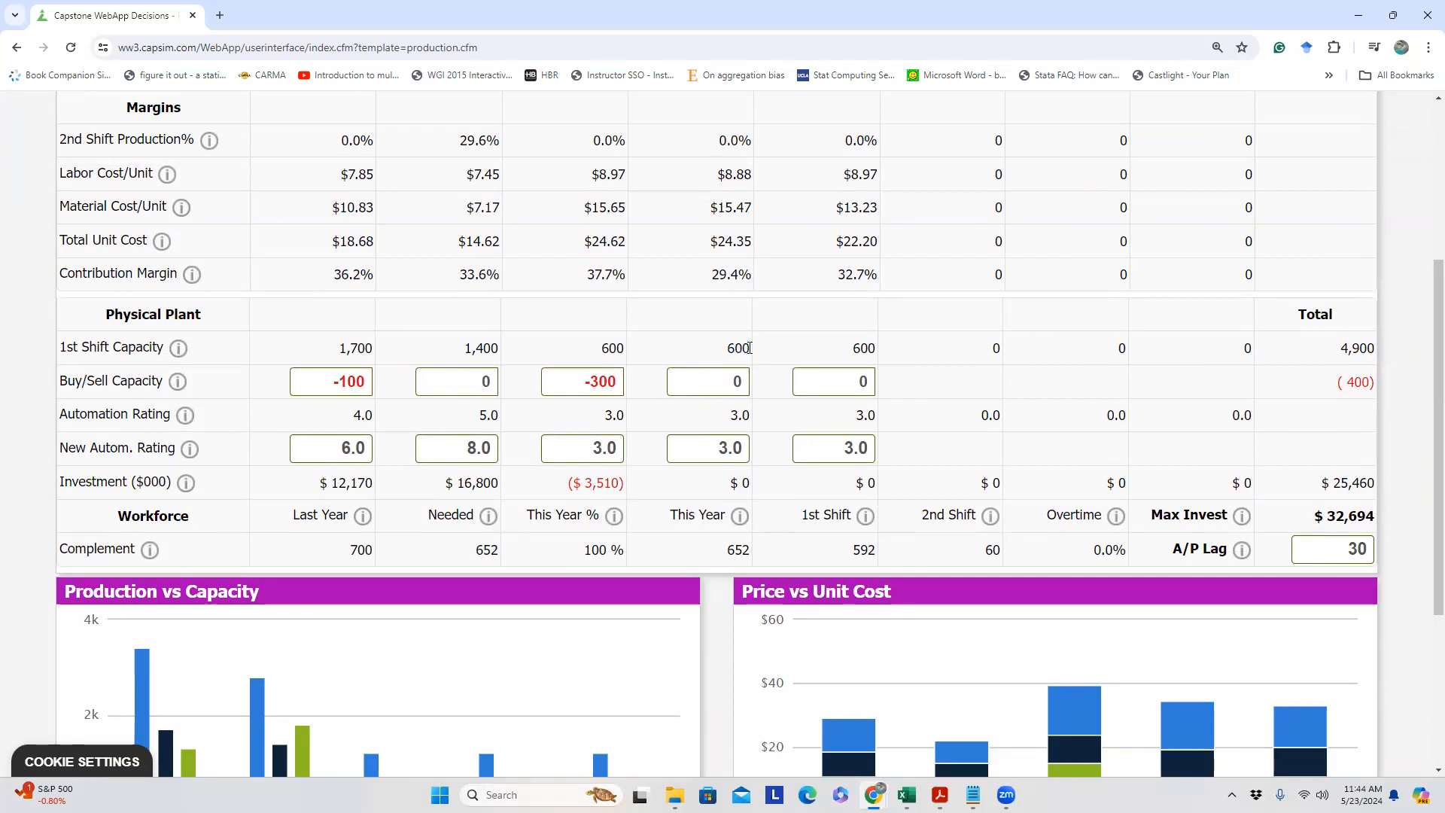
left_click_drag(730, 351, 743, 349)
left_click_drag(713, 274, 752, 275)
left_click(742, 348)
scroll(742, 347, "up", 2)
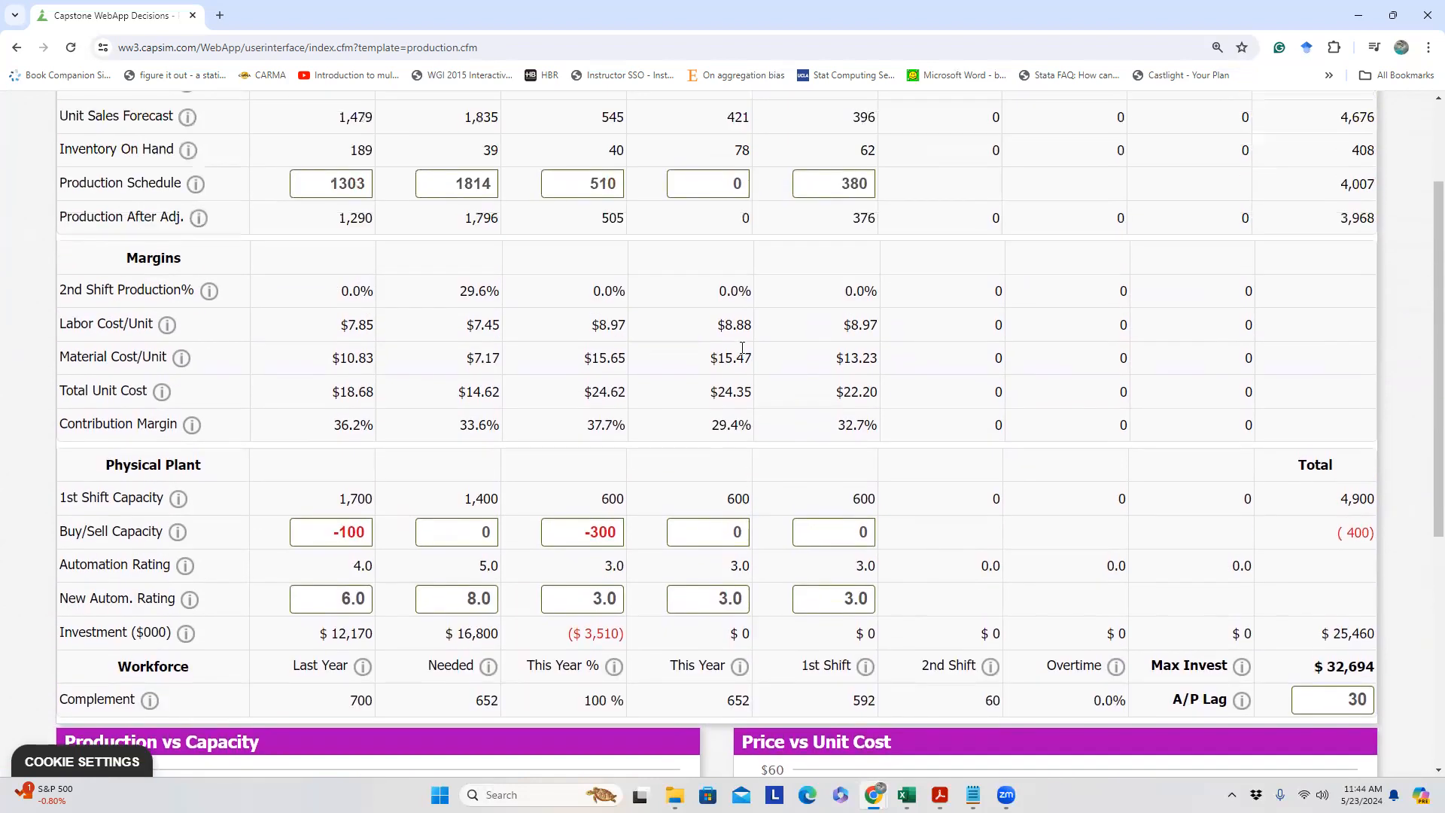
left_click_drag(717, 325, 750, 326)
left_click(754, 331)
scroll(805, 420, "down", 1)
Switch to the Excel specs workbook and check the Performance segment's Round 1 forecast, inventory and production values
key("alt+Tab")
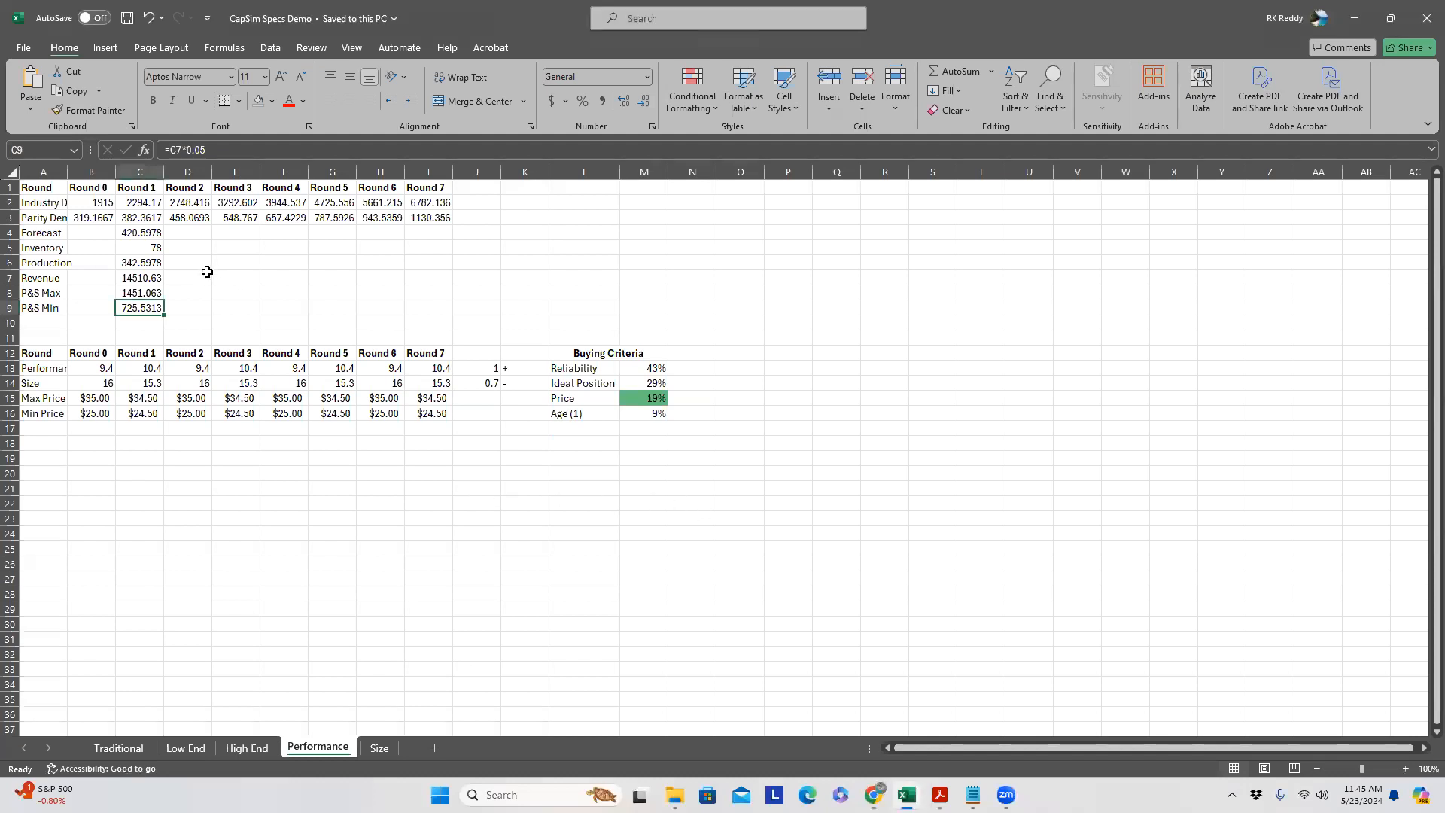
left_click(128, 234)
left_click(136, 247)
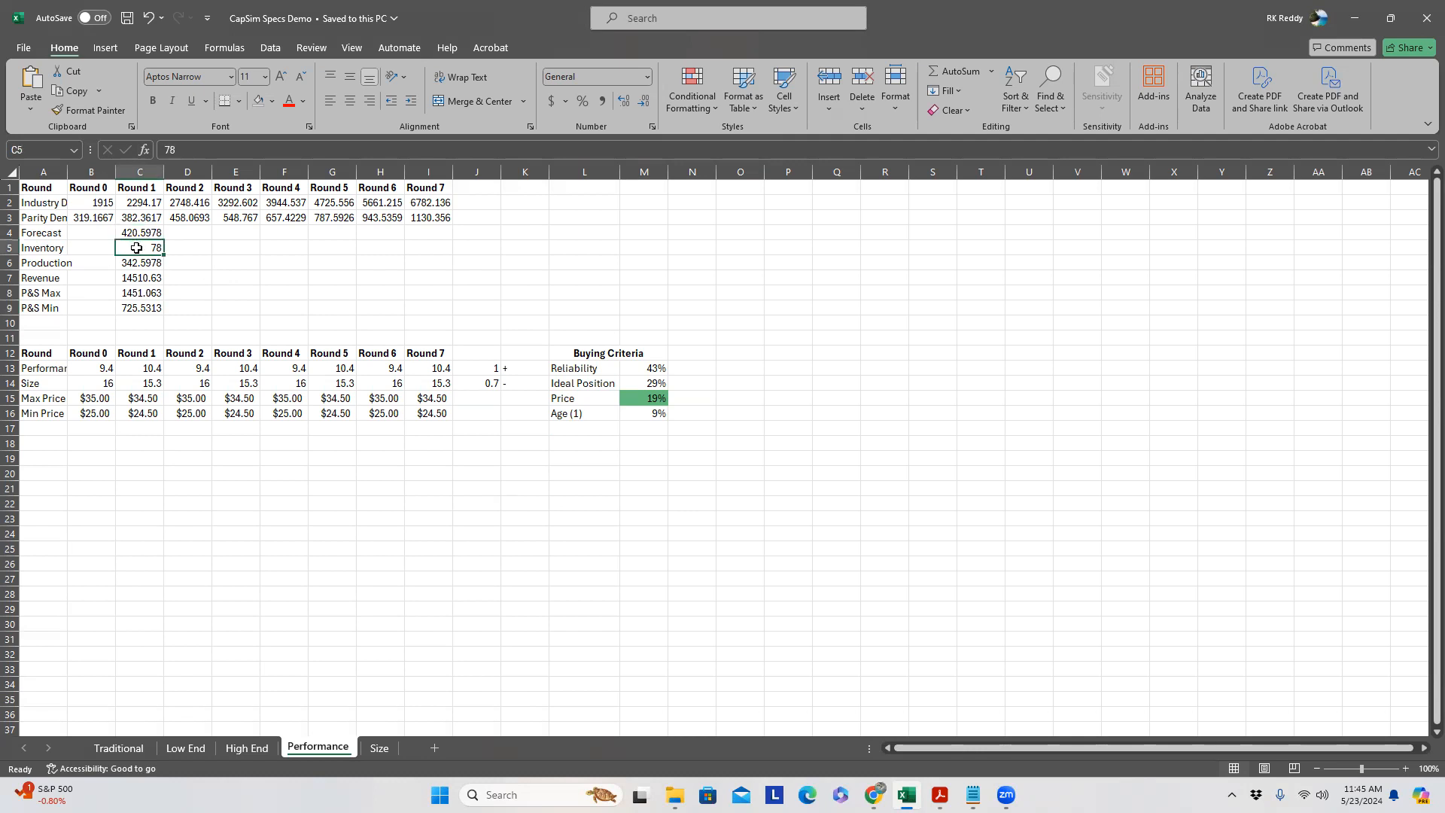
left_click(160, 266)
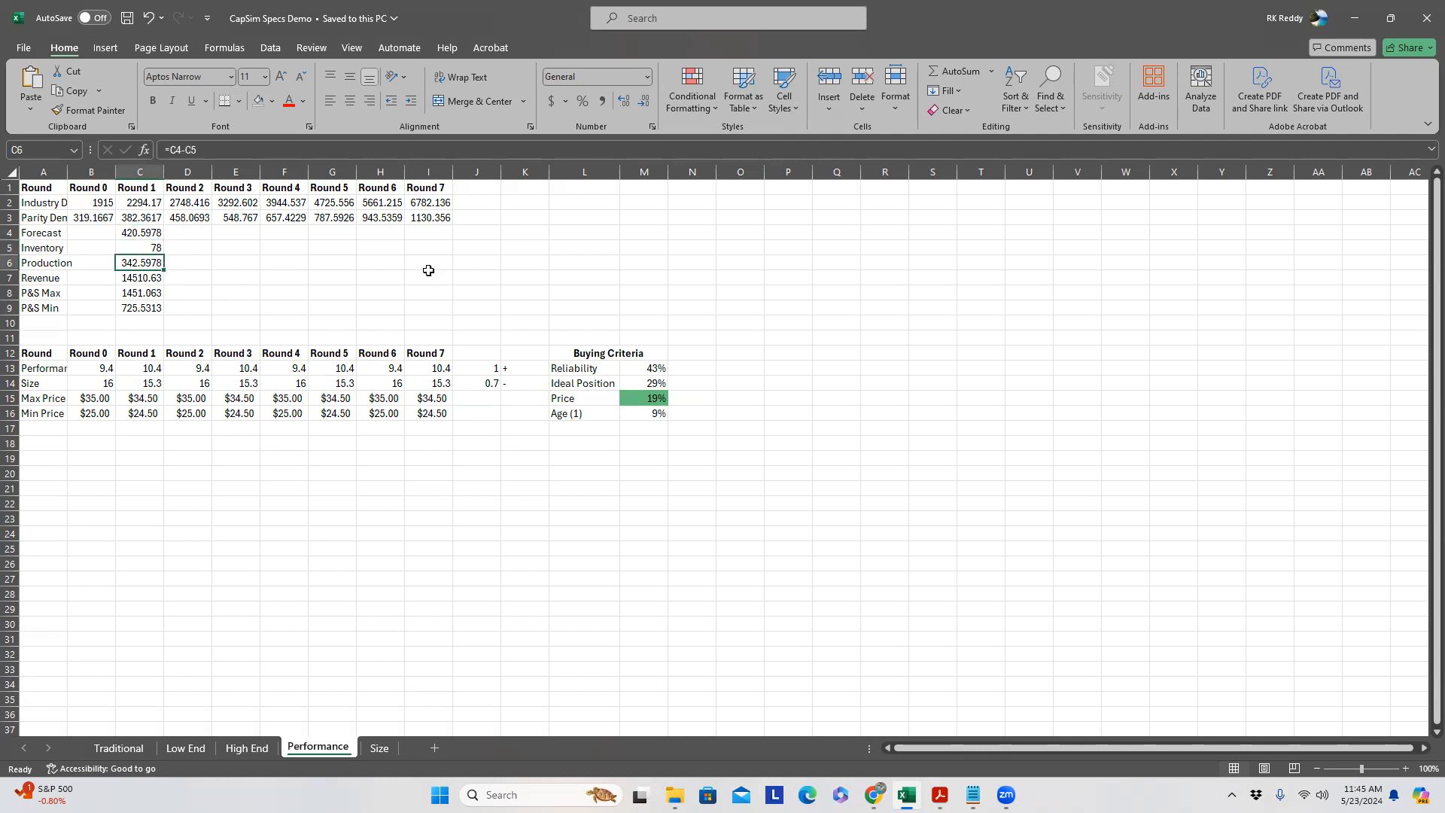
Return to Capstone in Chrome, set Aft's production schedule to 343 and recalculate
left_click(874, 795)
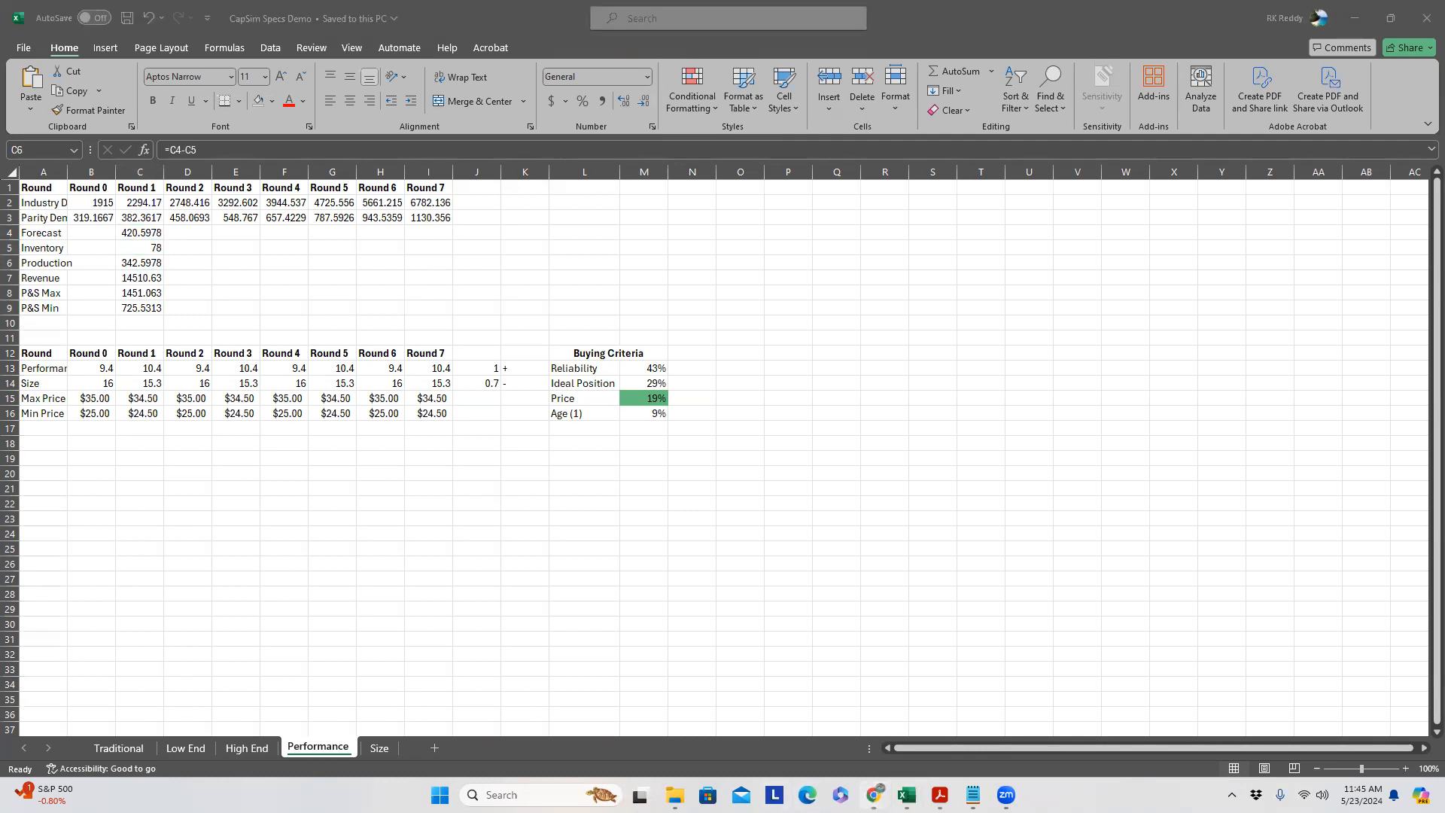
left_click(828, 723)
scroll(681, 203, "up", 2)
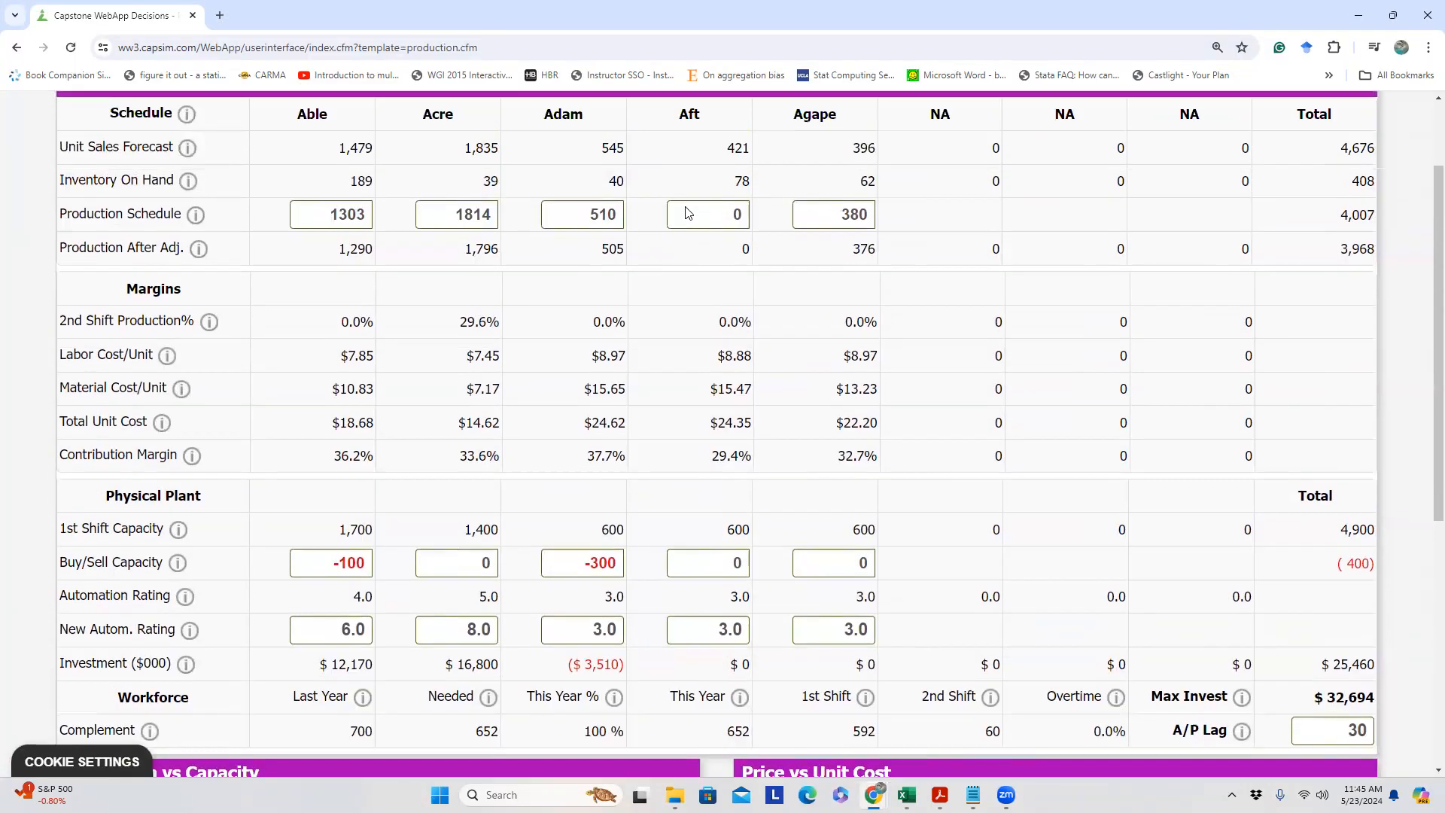
double_click(737, 262)
type("343")
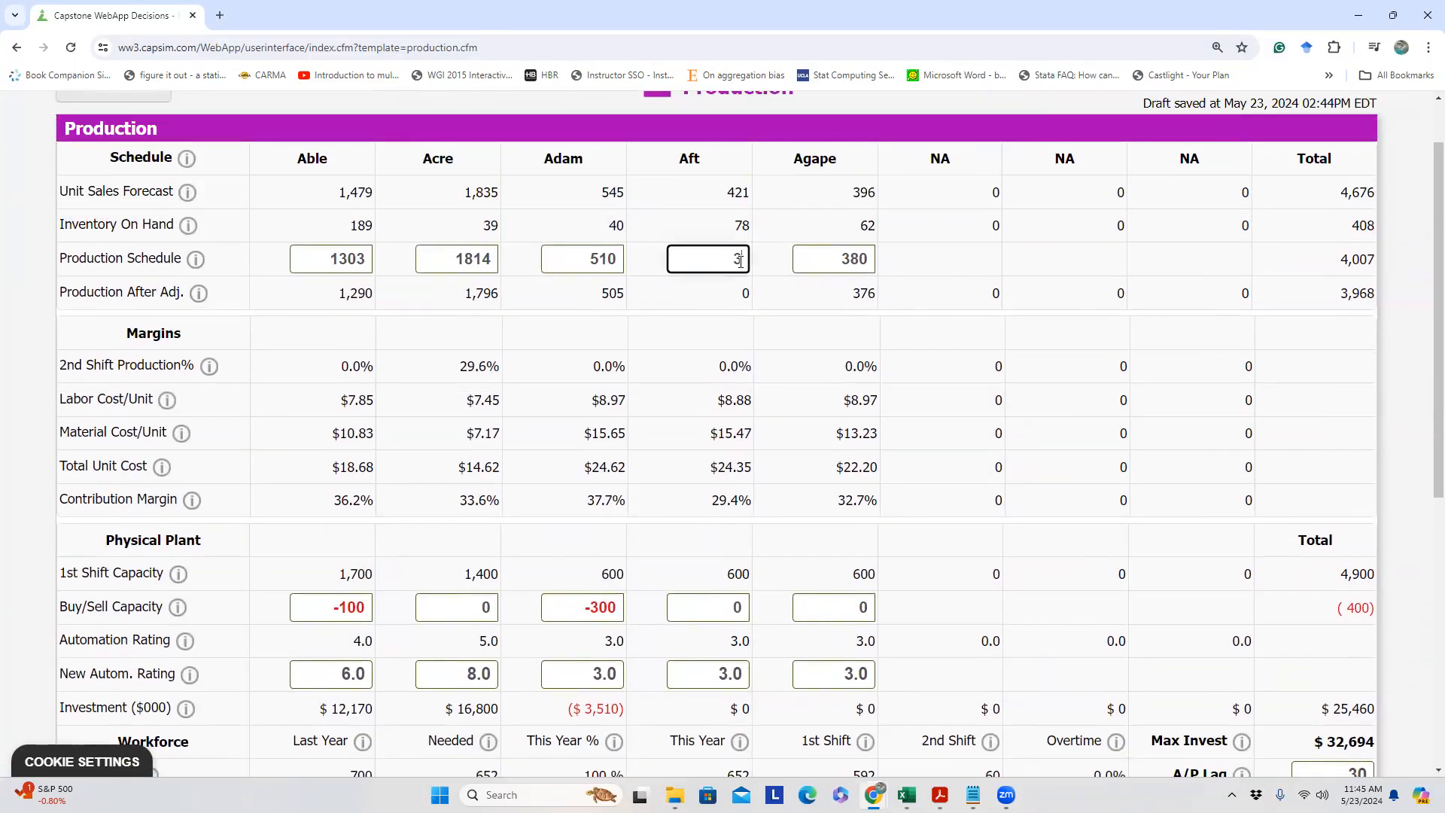
left_click(801, 369)
scroll(783, 368, "up", 1)
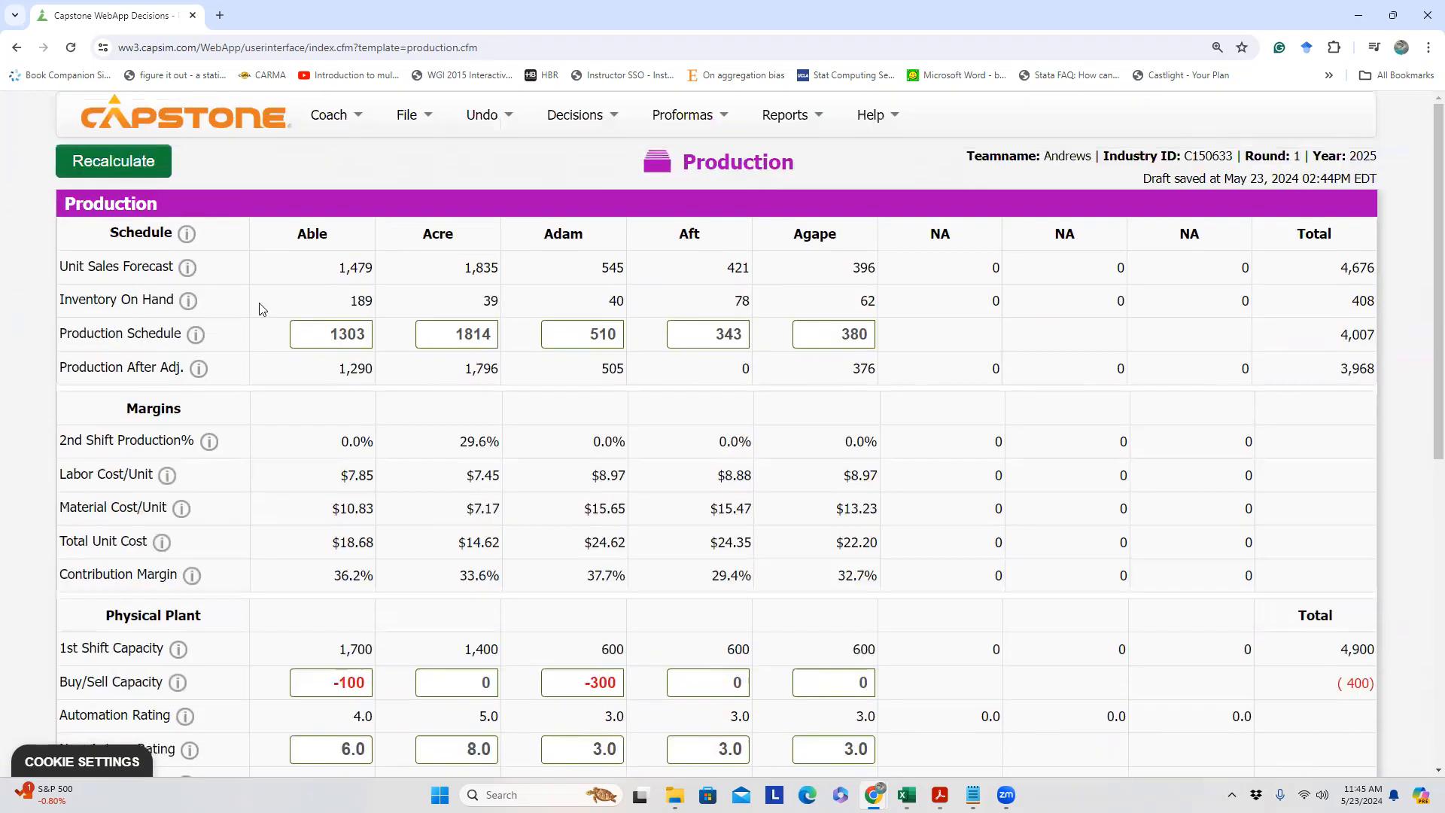
left_click(122, 165)
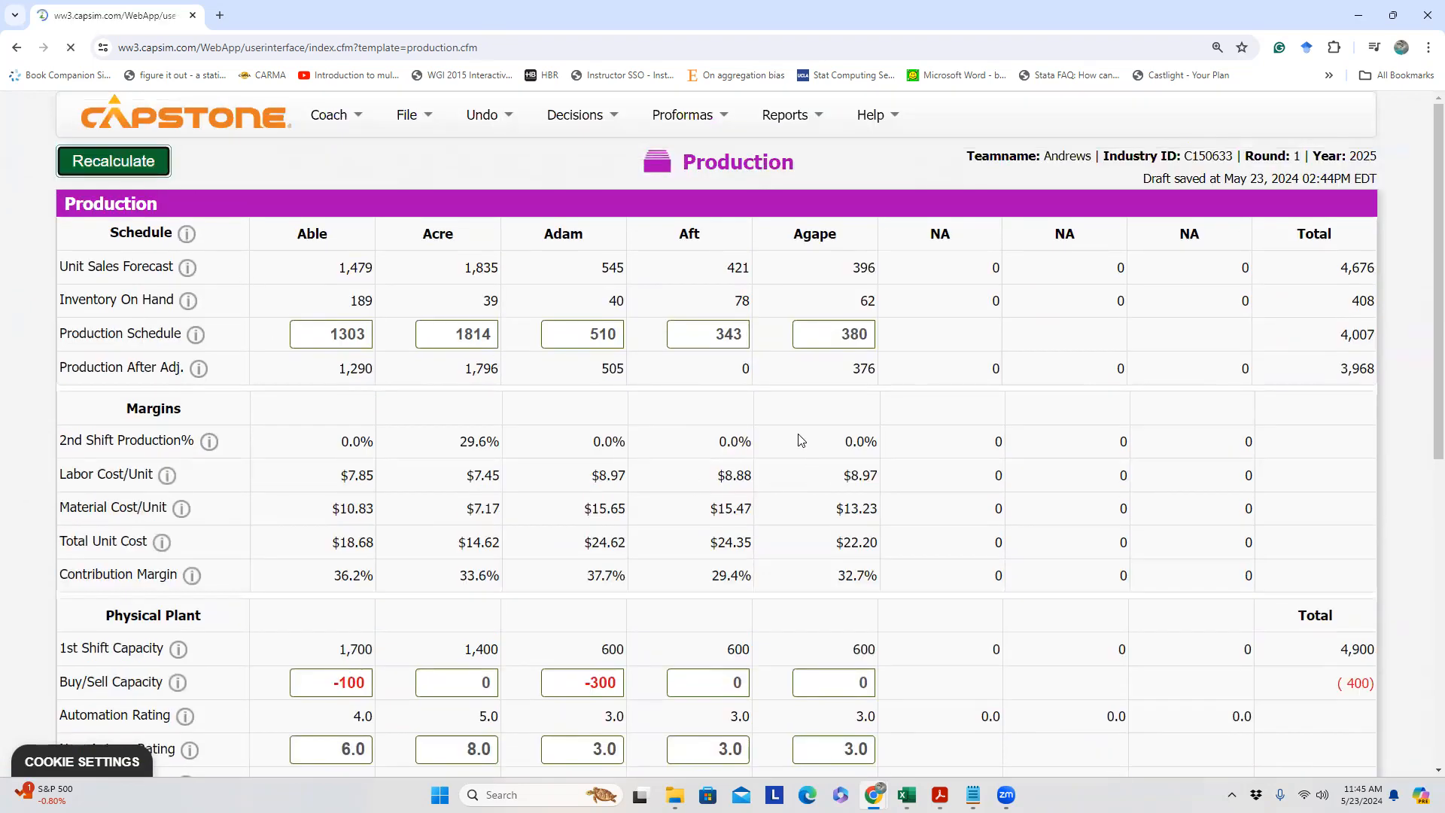
Set Aft's production schedule to 346, recalculate, and check its production after adjustment
left_click_drag(745, 334, 733, 334)
type("6")
left_click(359, 175)
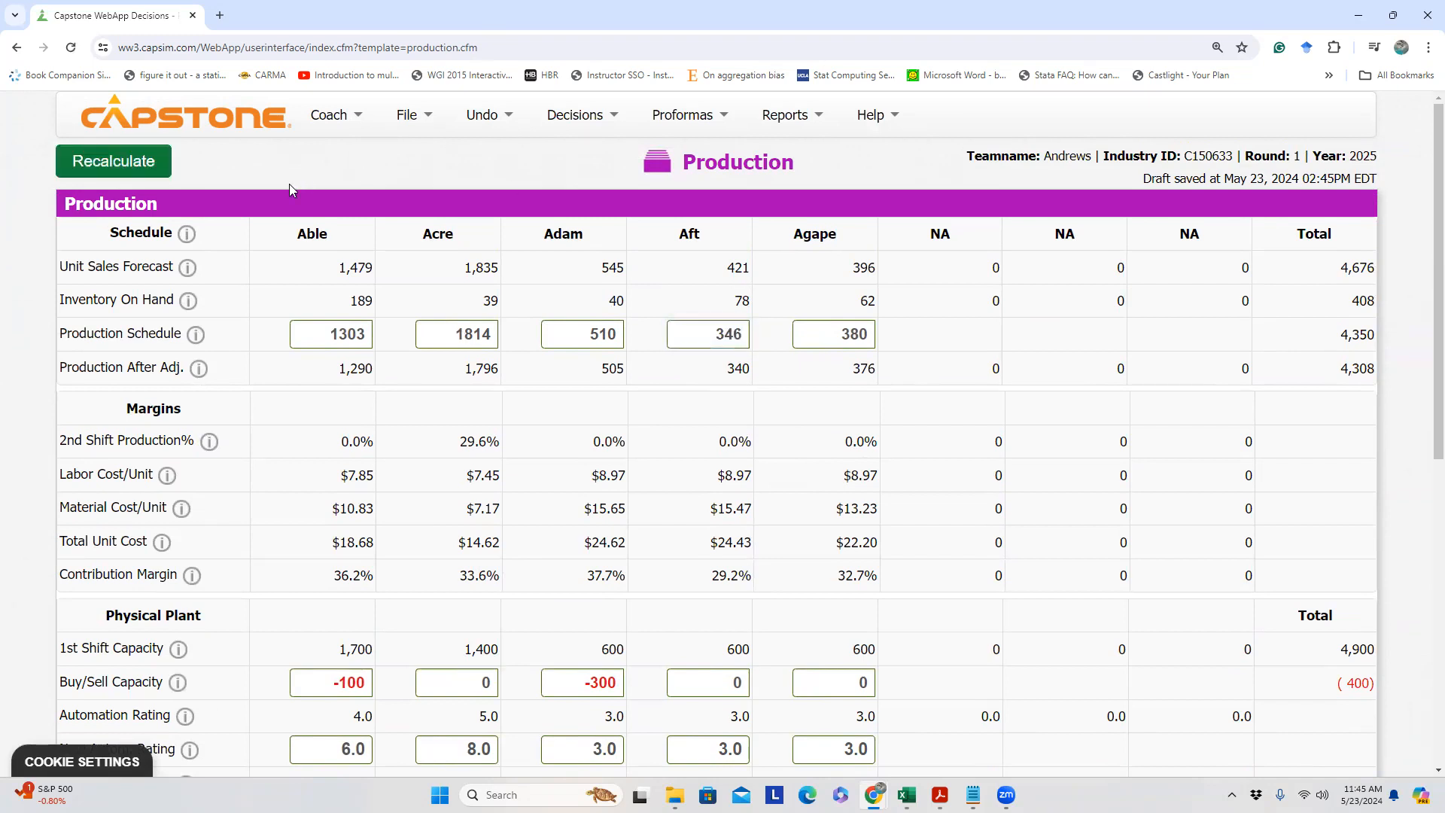
double_click(747, 368)
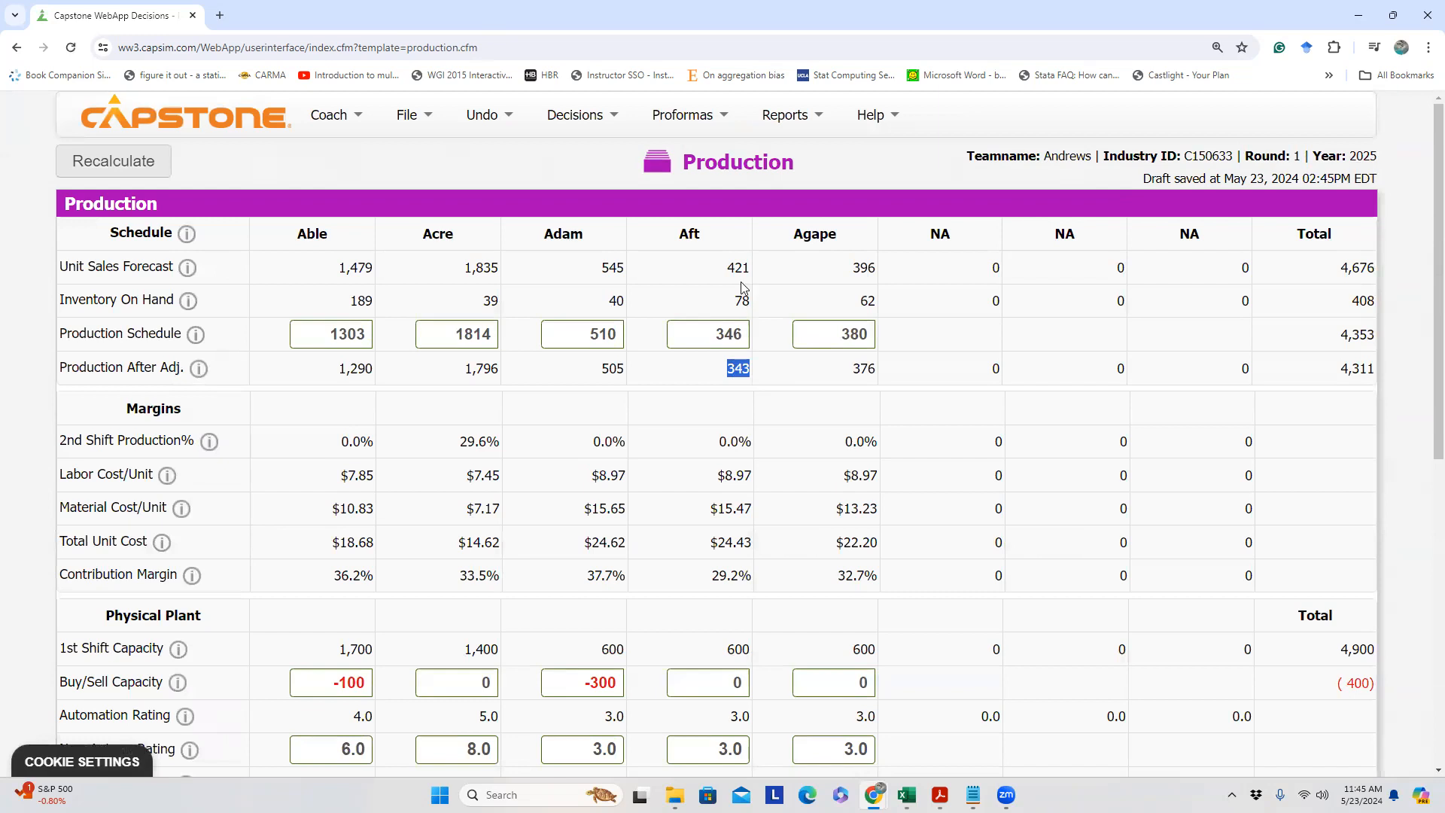
left_click(725, 345)
Set Aft's new automation rating to 5.0
scroll(776, 457, "down", 3)
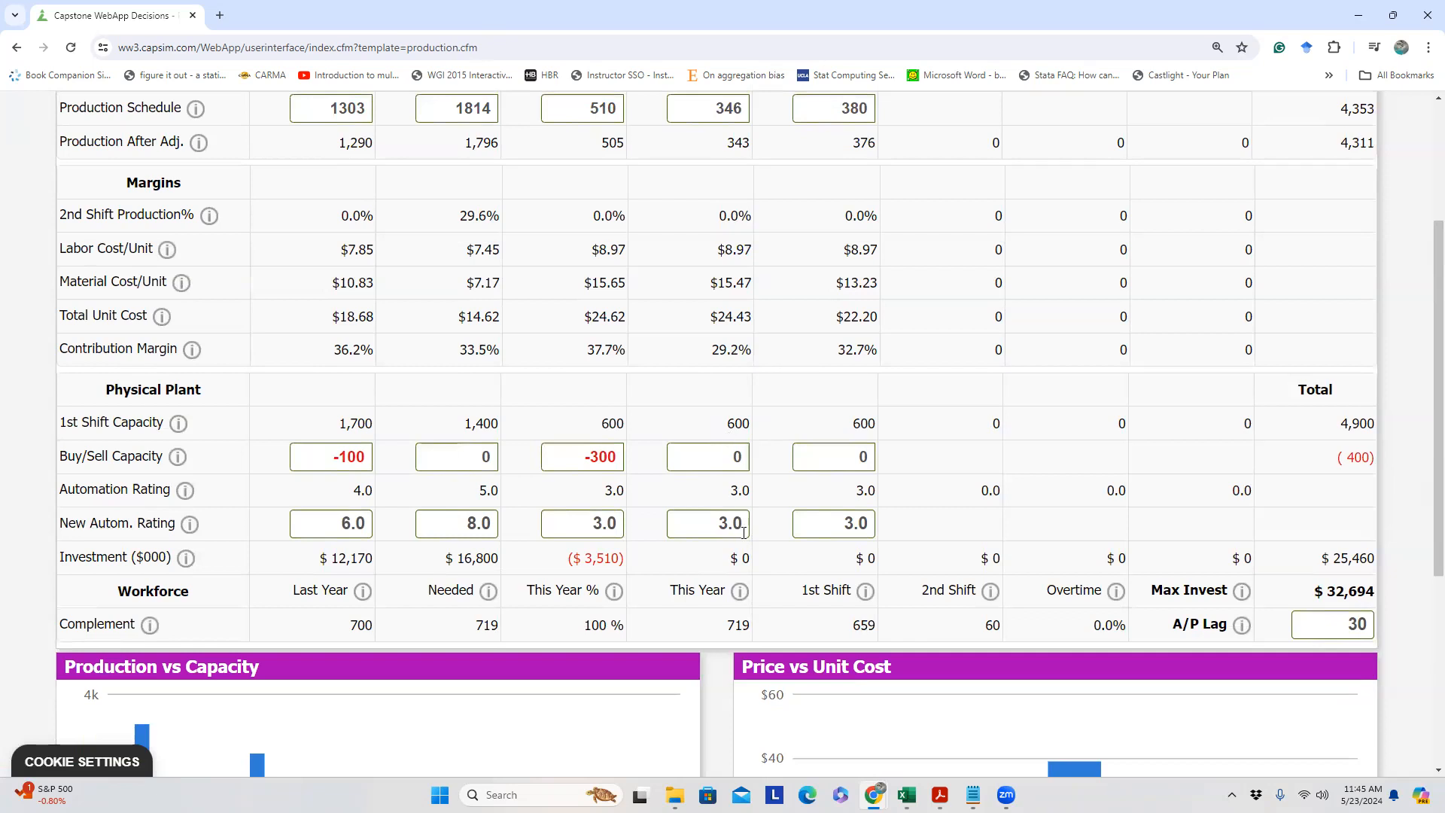
left_click_drag(724, 525, 729, 522)
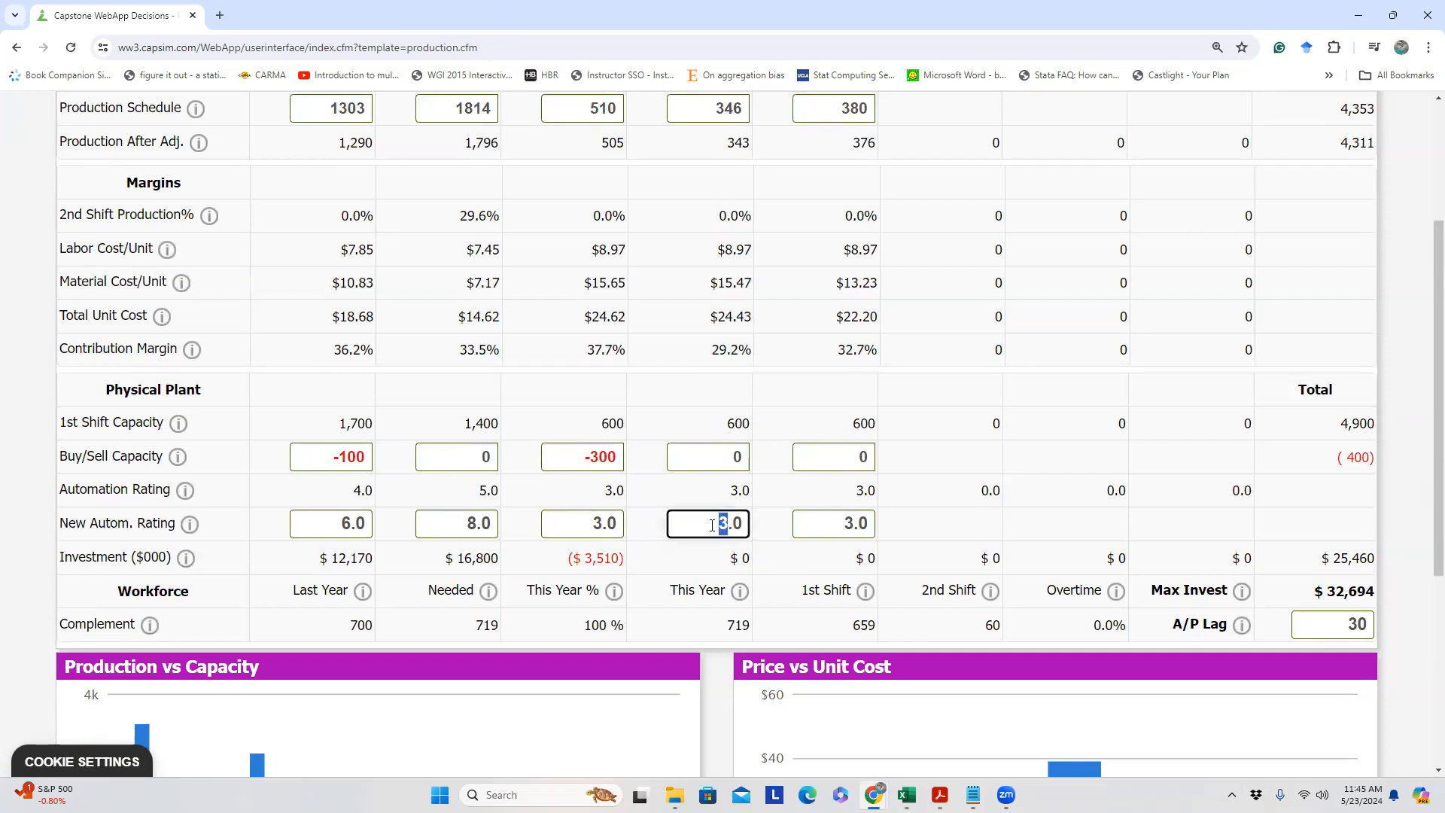
type("5")
left_click(1088, 469)
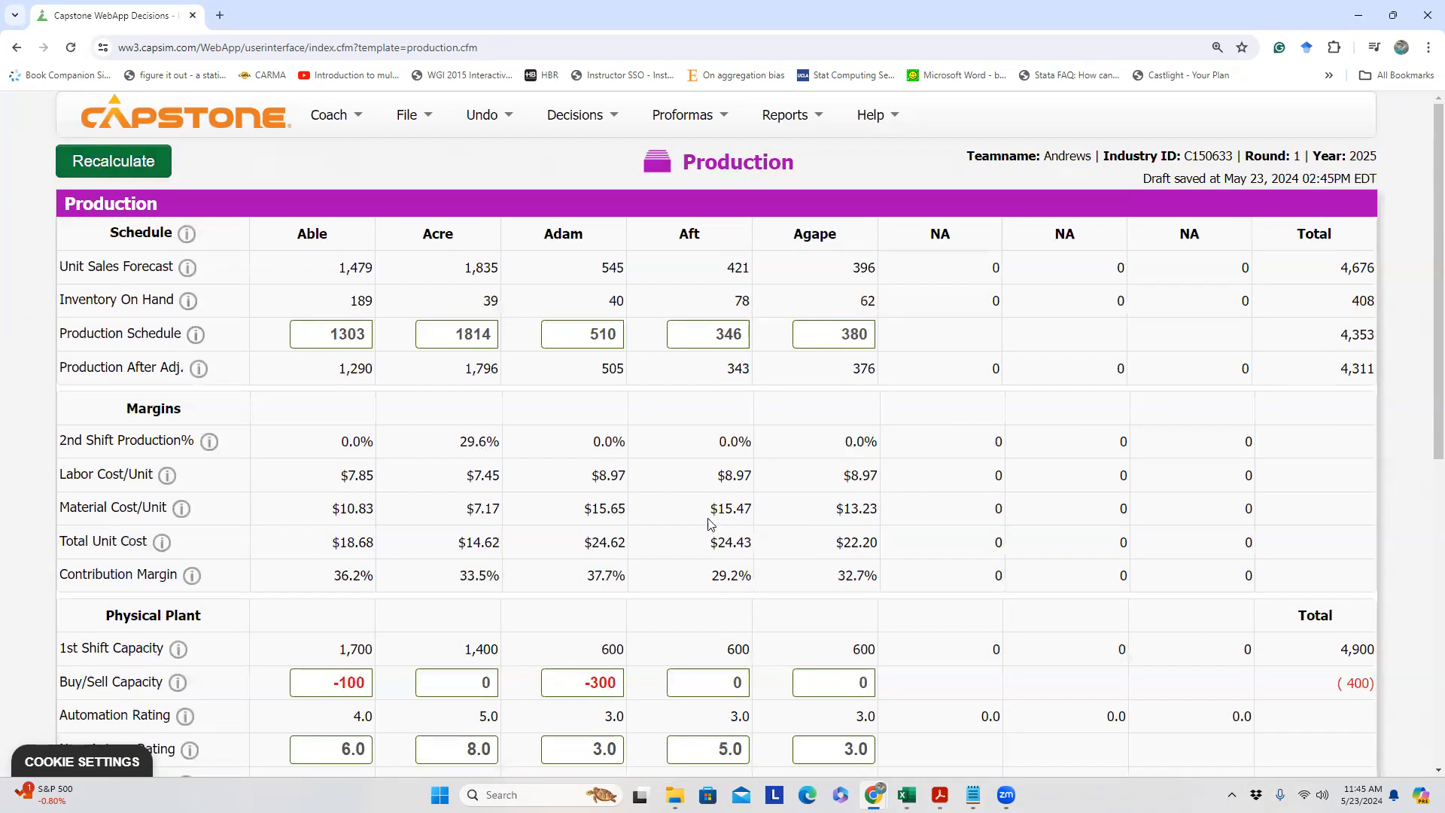
Compare Aft's labor and material costs per unit with Adam's material cost and contribution margin
left_click_drag(721, 476, 755, 510)
left_click(739, 504)
left_click_drag(585, 508, 625, 508)
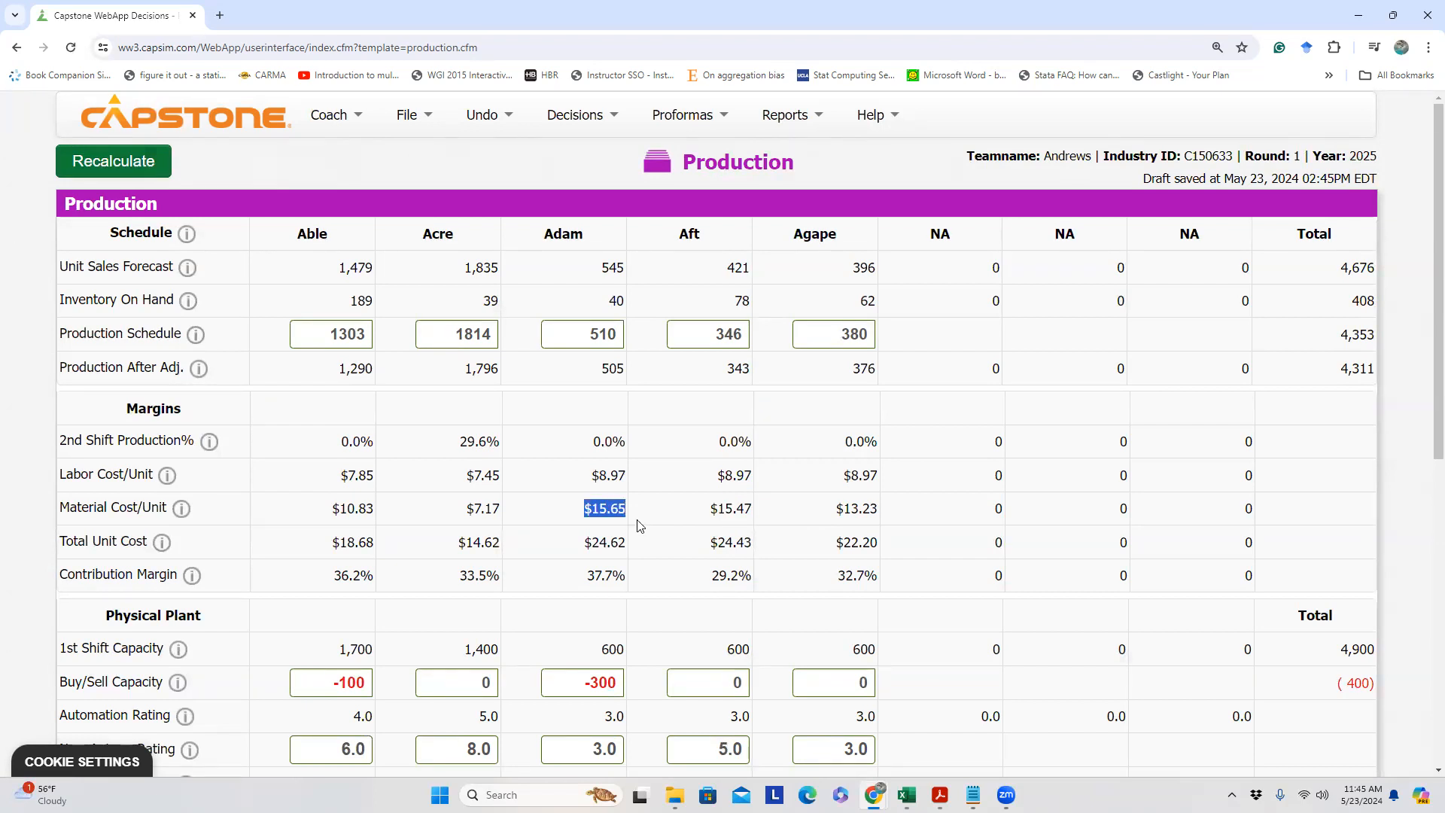
double_click(594, 573)
left_click(689, 495)
Recalculate the production decisions and check Aft's plant investment
scroll(748, 510, "down", 2)
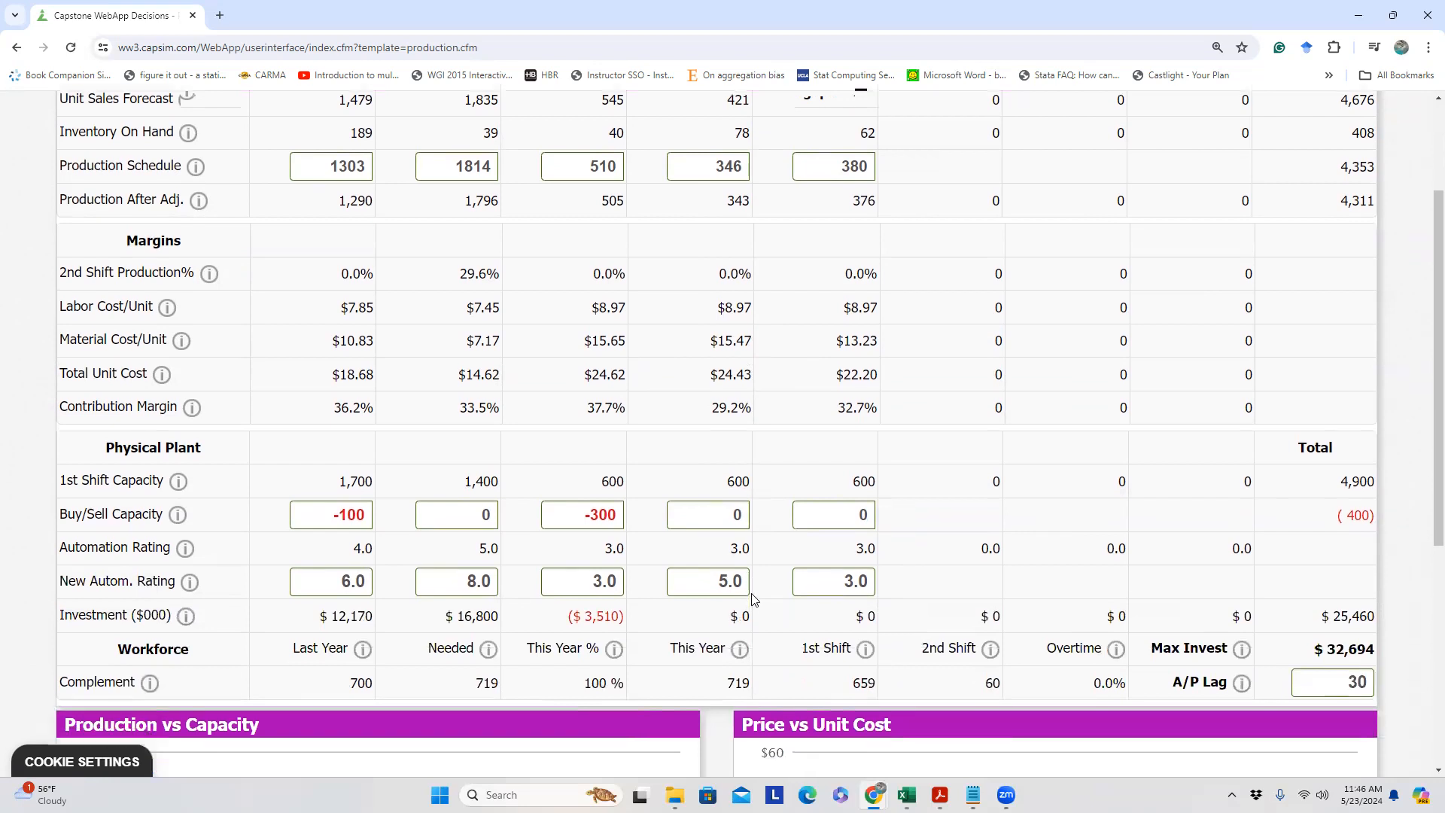
scroll(753, 547, "down", 2)
scroll(717, 454, "up", 4)
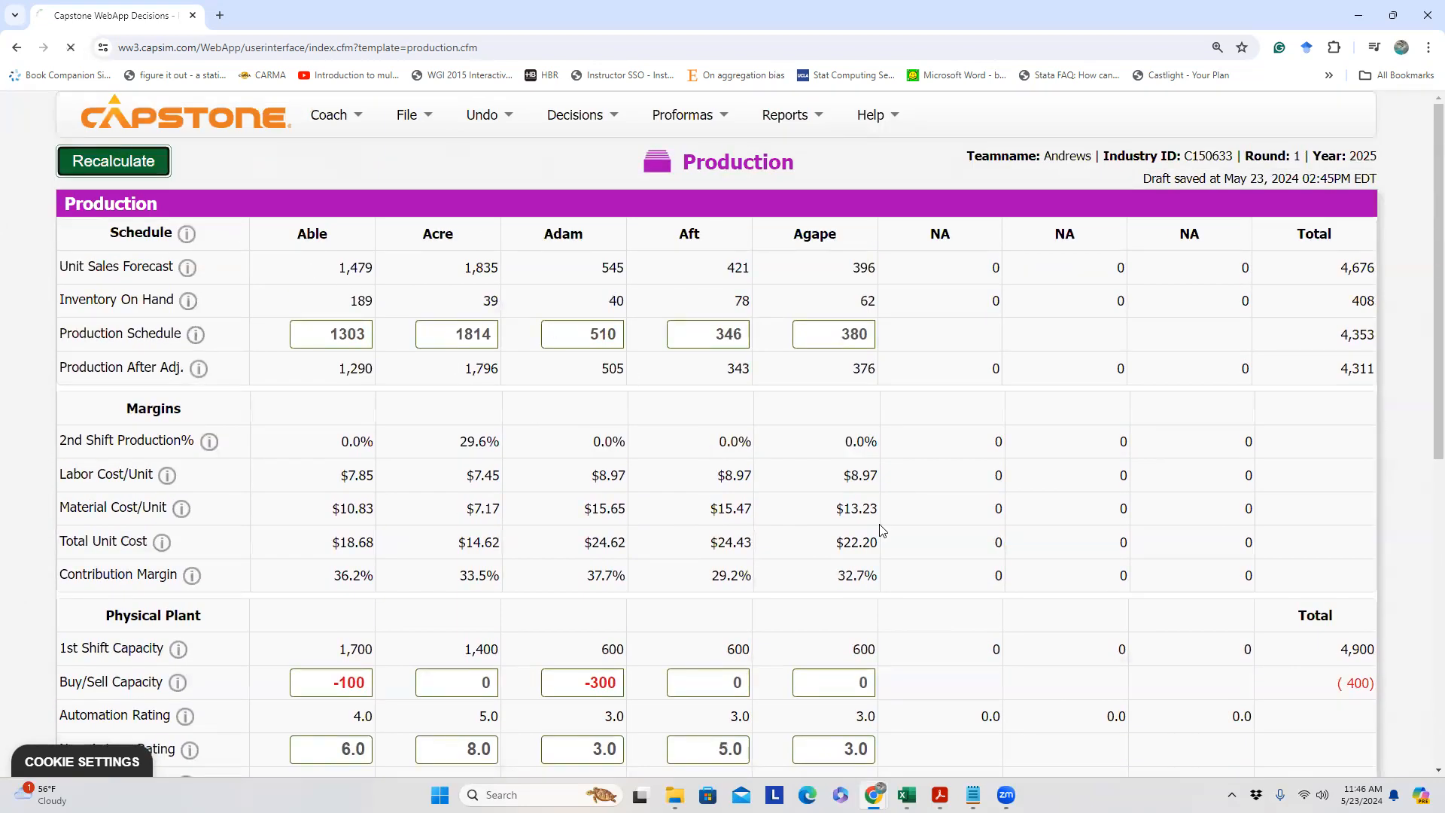
scroll(874, 538, "down", 1)
scroll(855, 554, "down", 3)
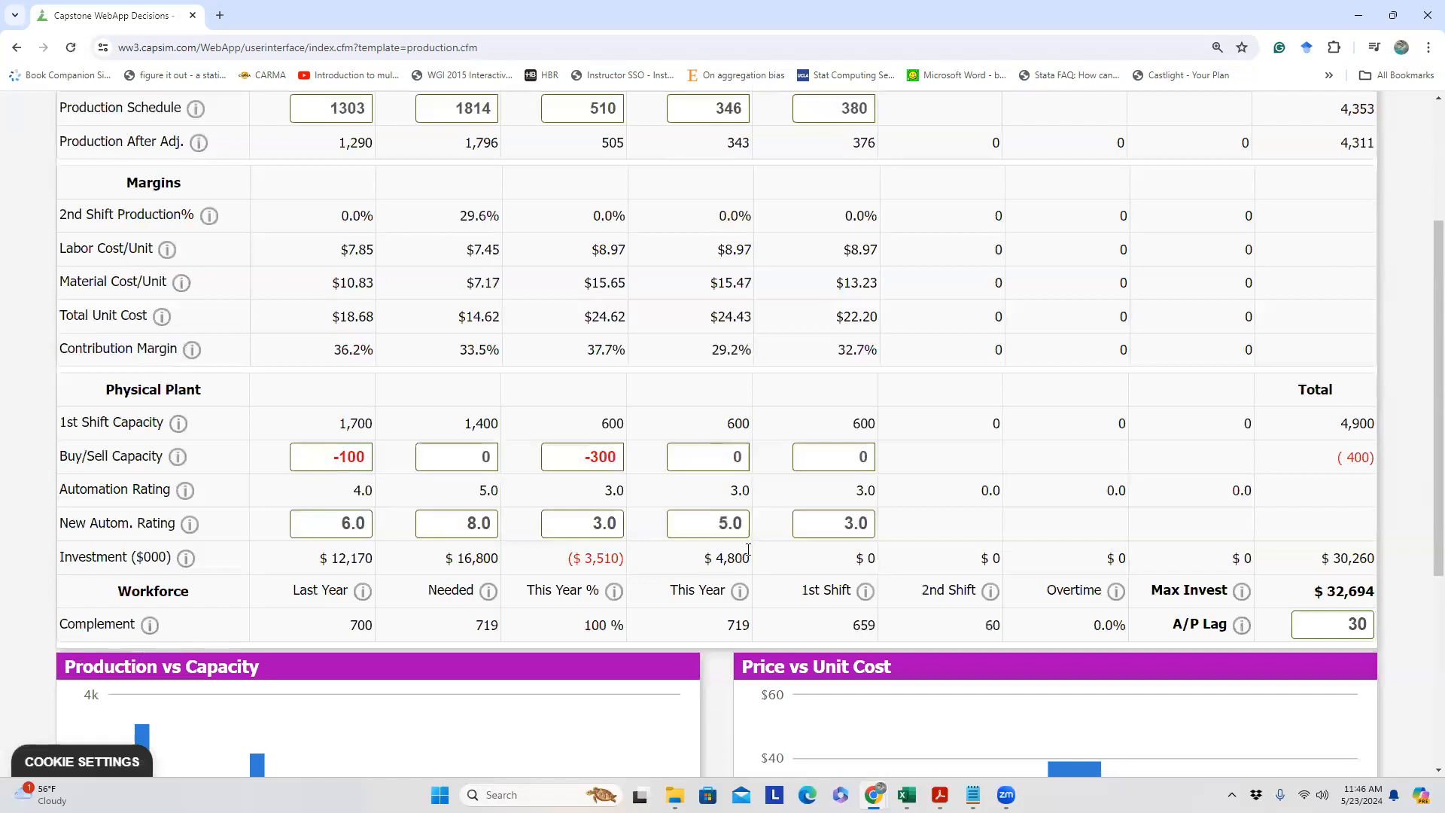
scroll(745, 555, "up", 1)
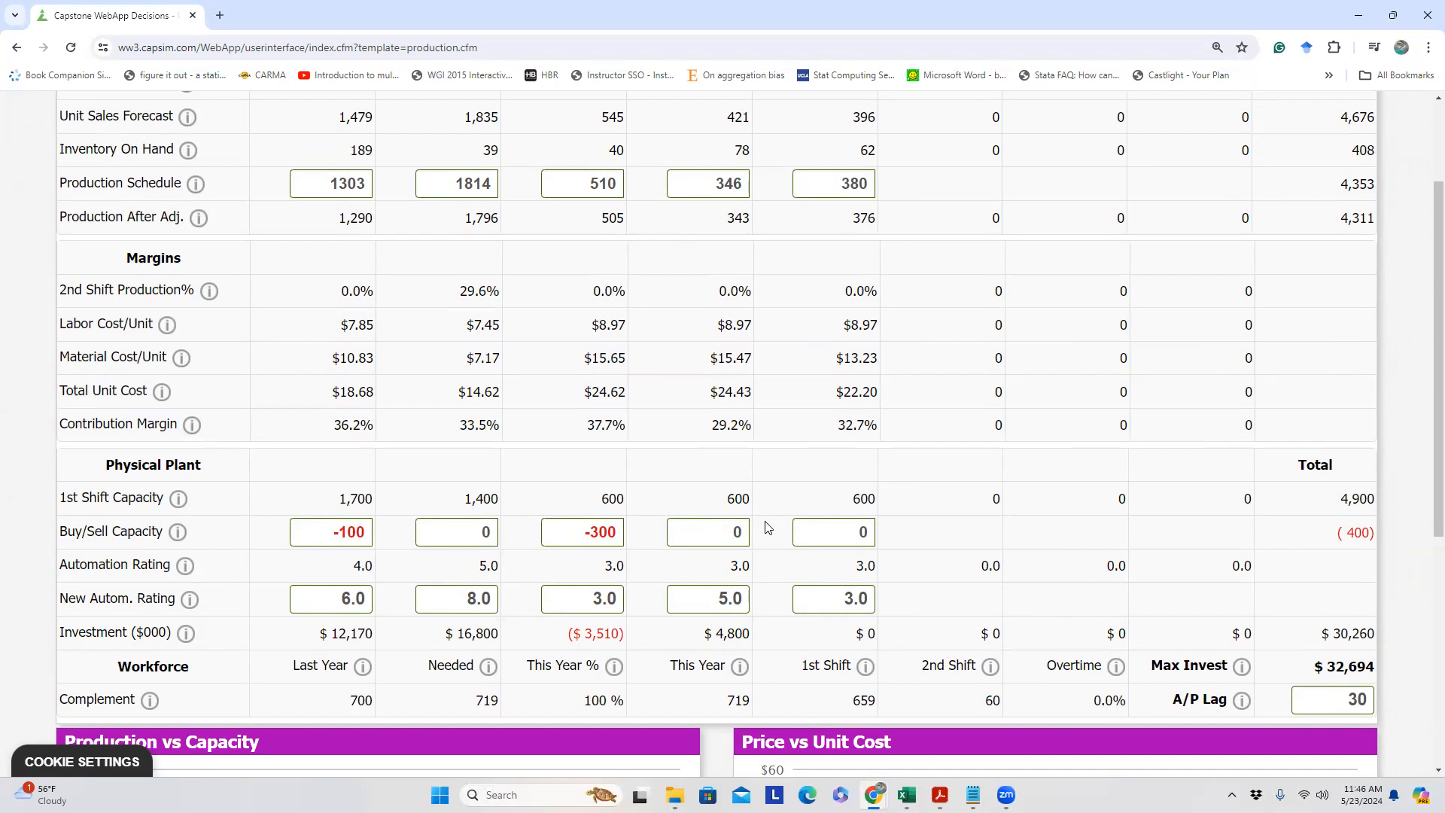
Check the Performance segment's Round 6 parity demand in the Excel workbook and return to Capstone in Chrome
left_click(907, 795)
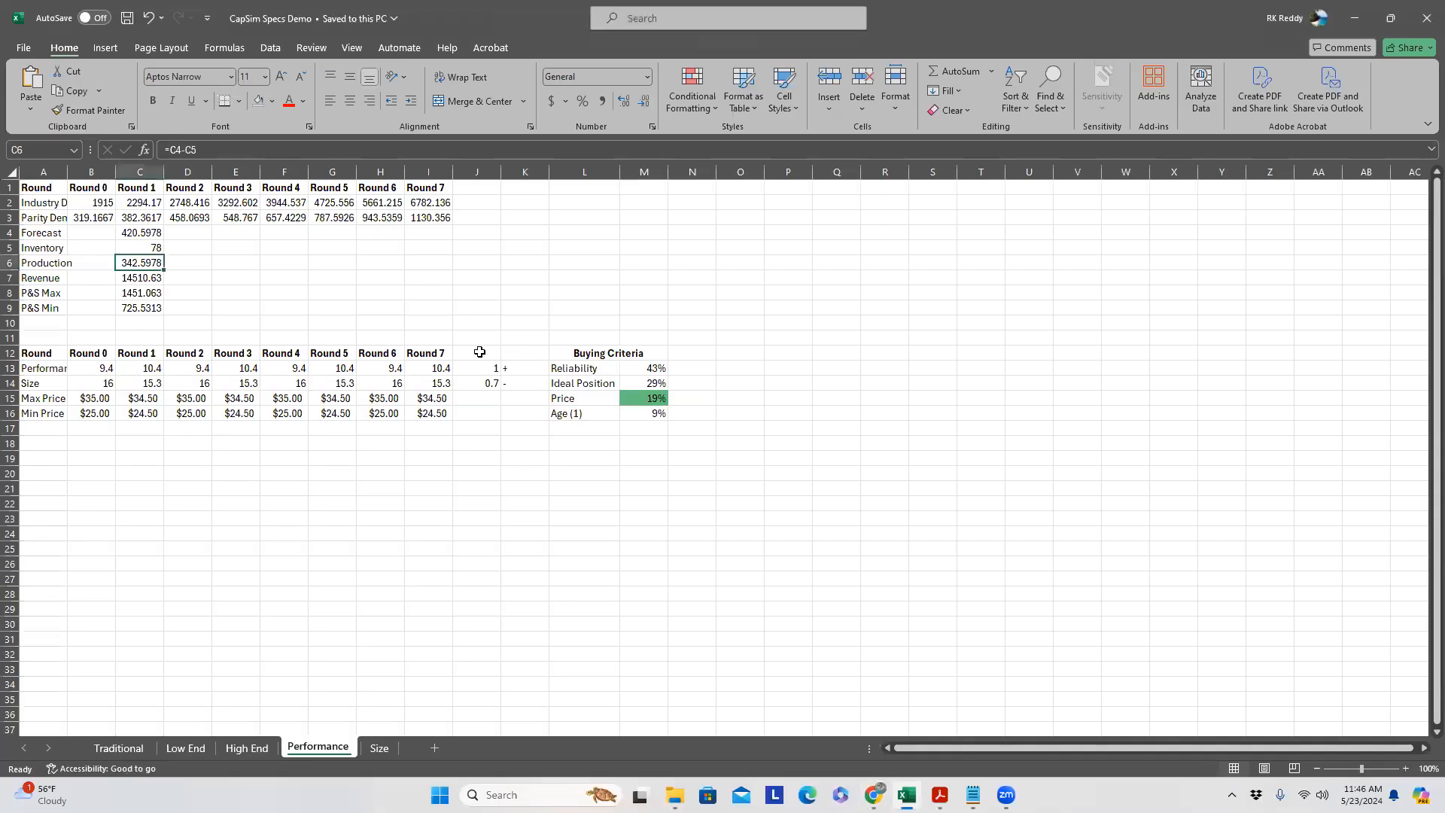
left_click(388, 216)
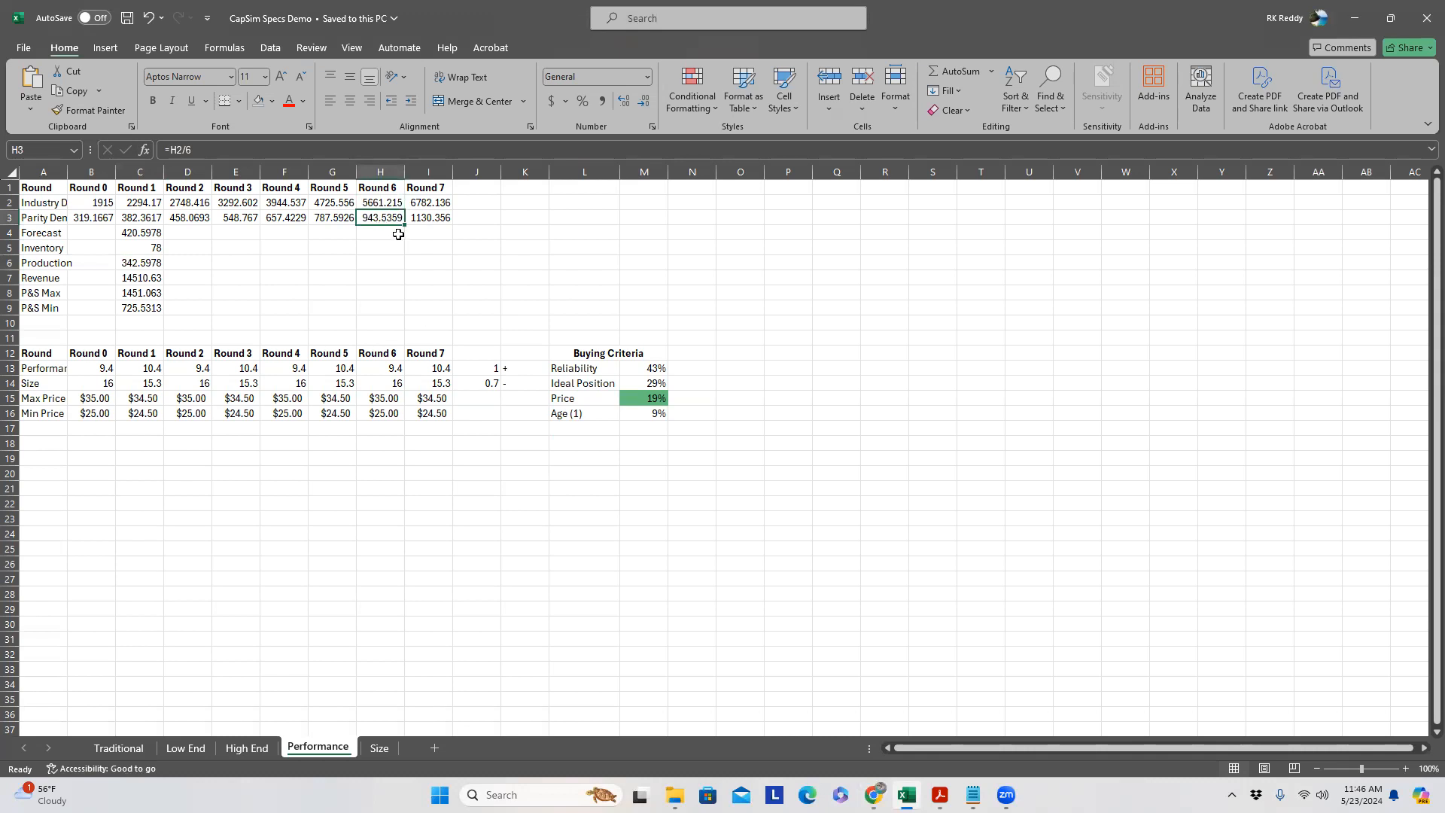
left_click(883, 766)
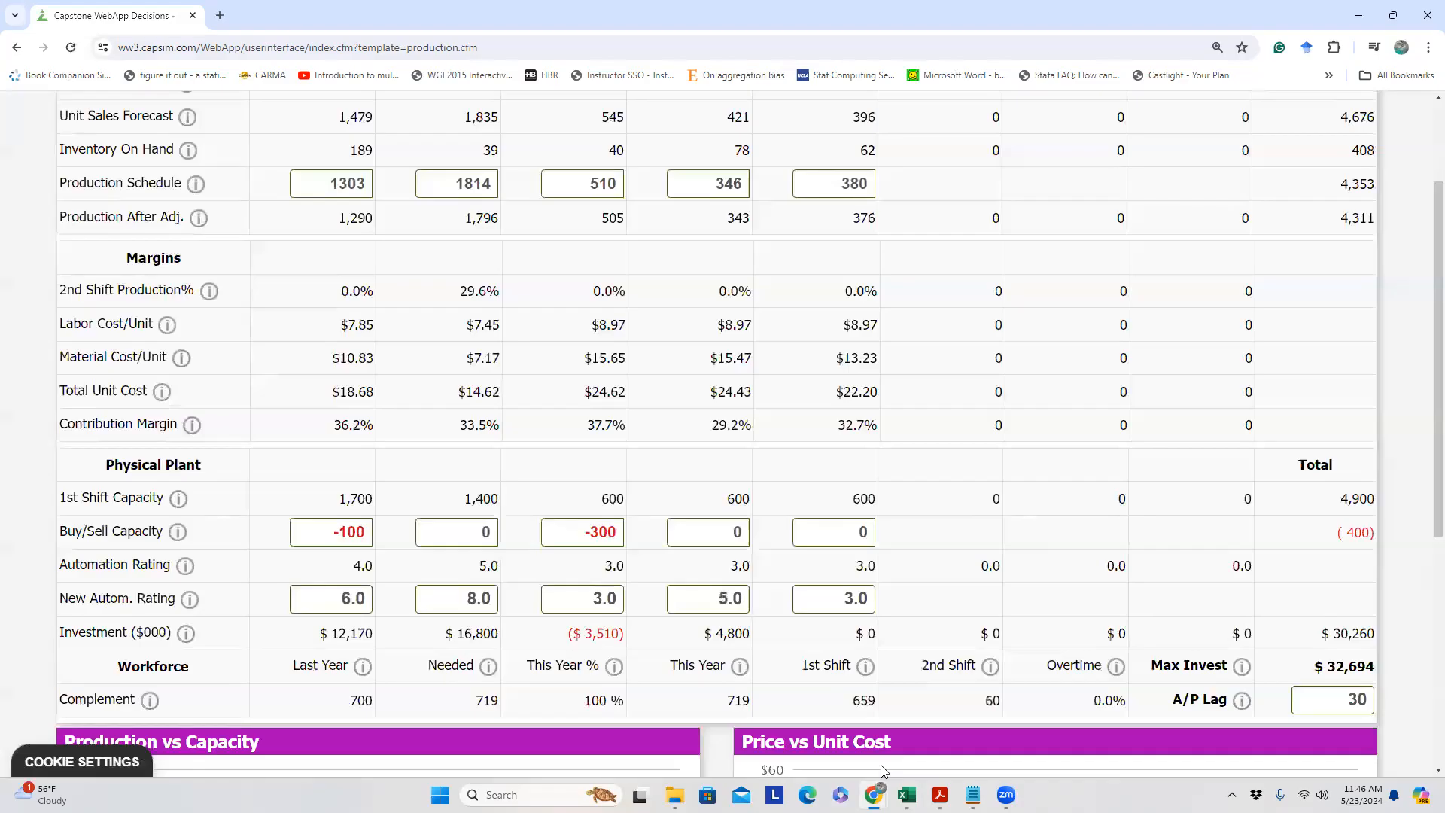
Sell 150 units of Aft's capacity by setting Buy/Sell Capacity to -150, and recalculate
left_click(719, 534)
type("-15")
left_click(937, 541)
scroll(937, 540, "up", 2)
left_click(168, 174)
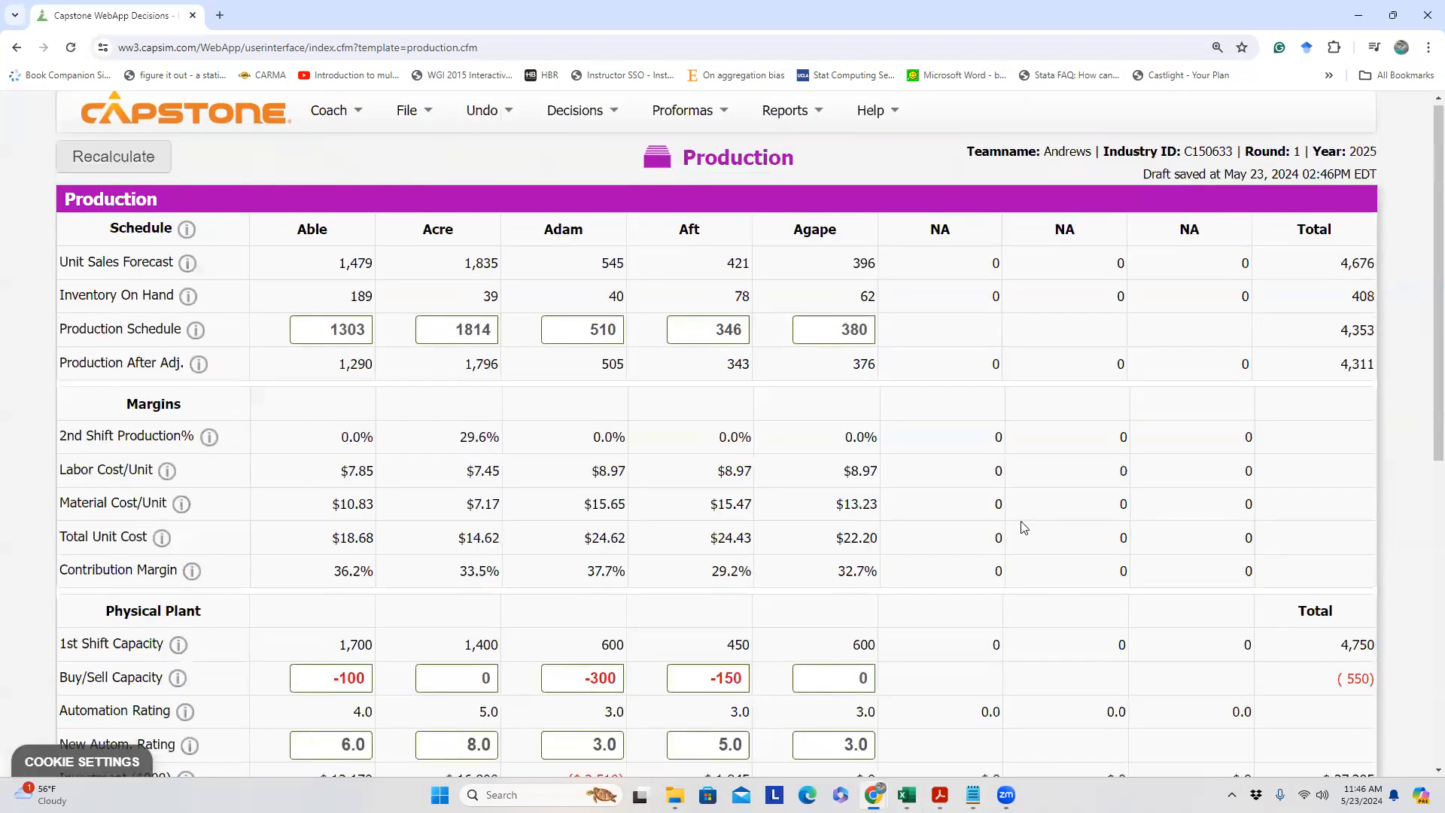
Examine Aft's investment and compare the total plant investment with the maximum investment allowed
scroll(1024, 527, "down", 3)
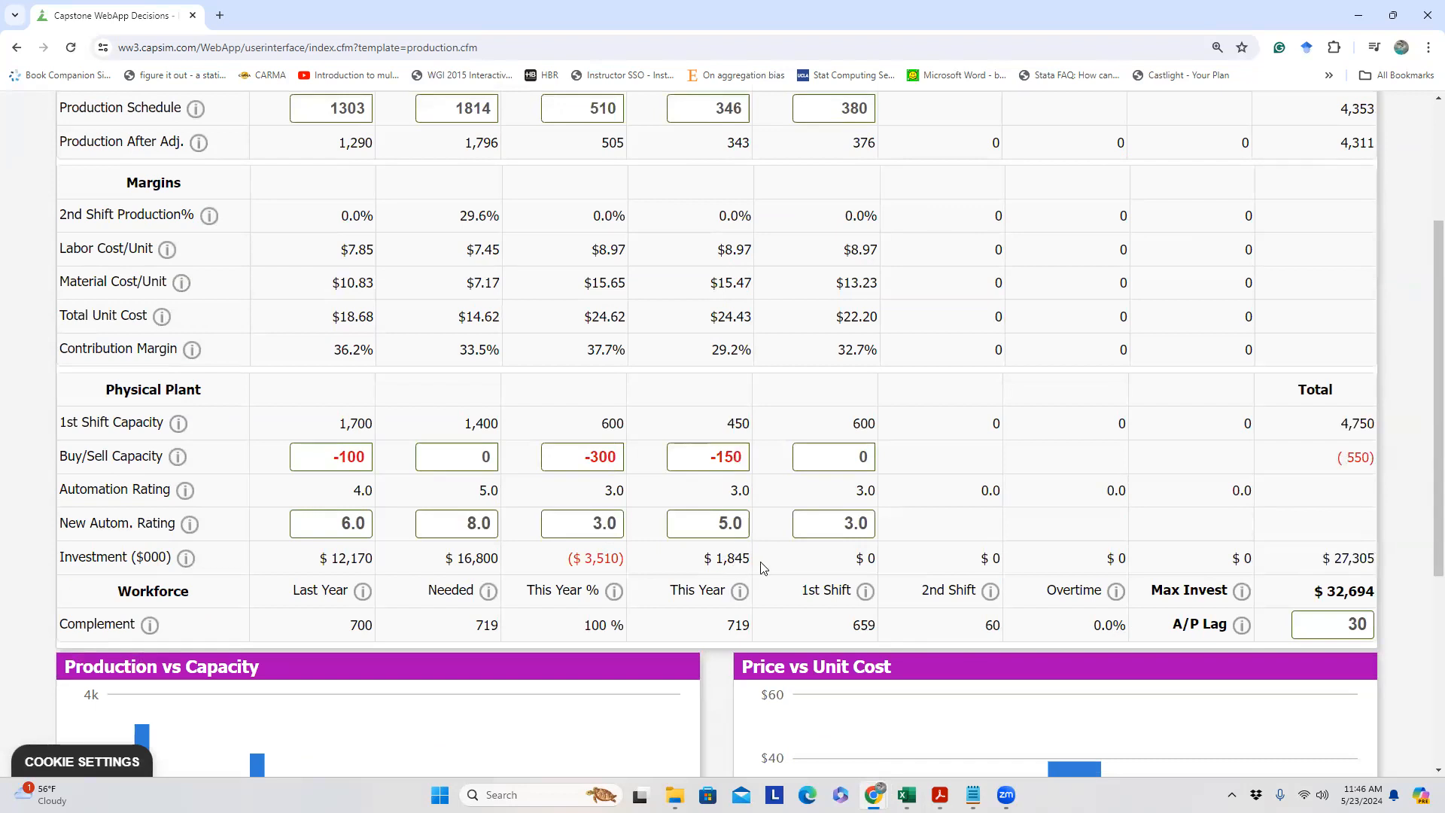
left_click_drag(1331, 557, 1376, 558)
scroll(708, 533, "up", 3)
scroll(707, 535, "down", 2)
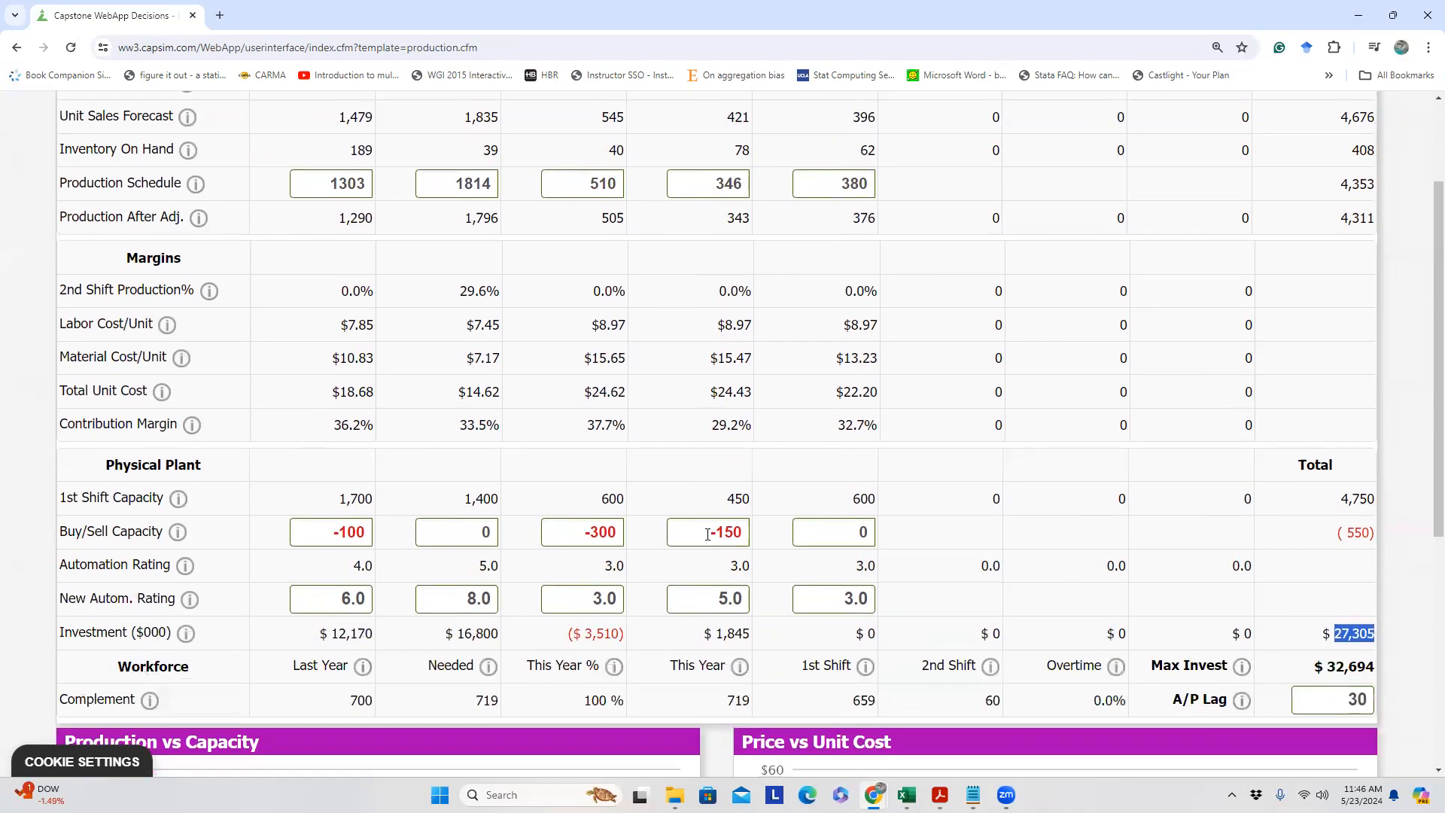
scroll(751, 469, "up", 2)
scroll(745, 481, "down", 3)
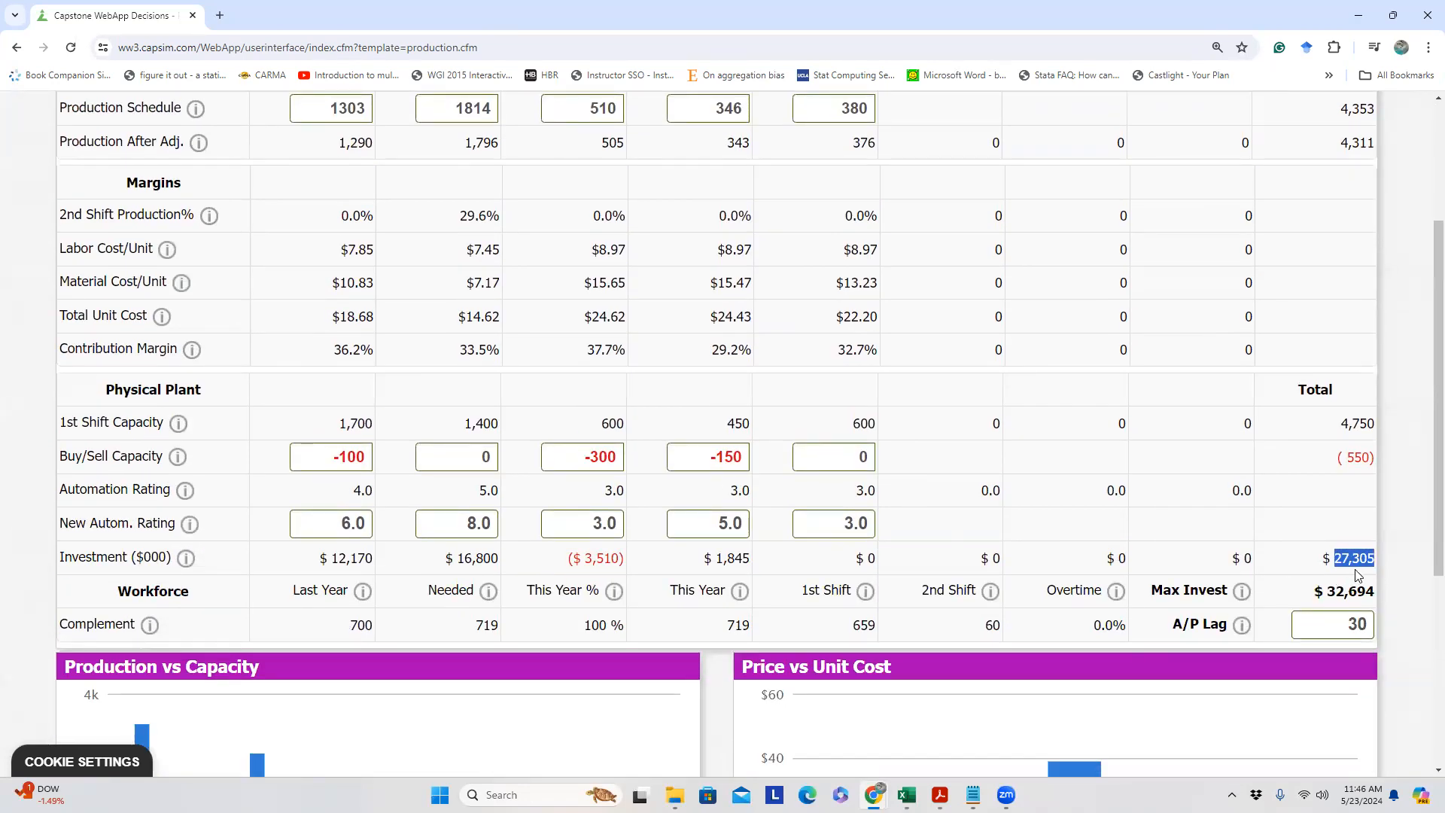
left_click(982, 473)
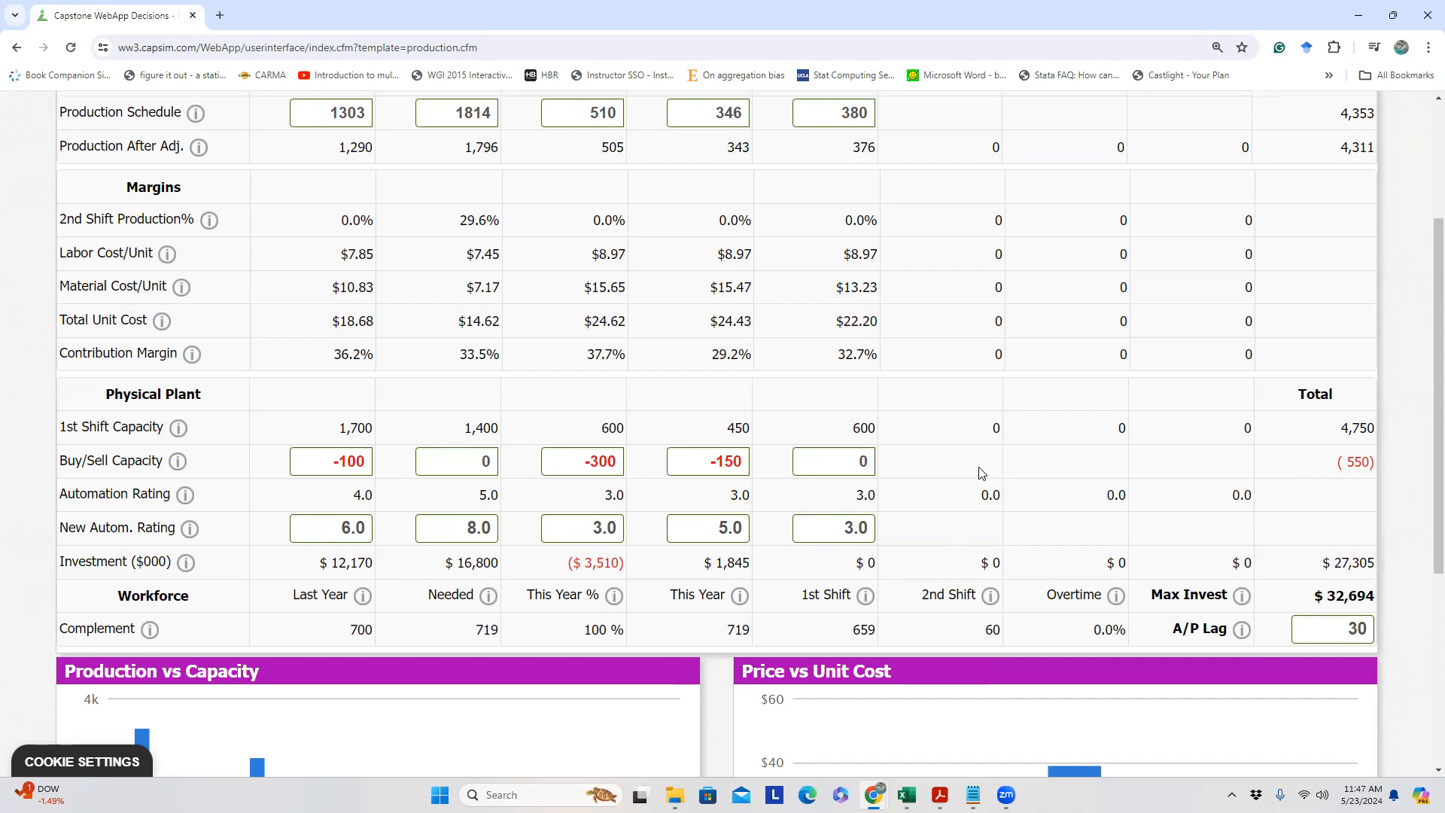
scroll(982, 473, "up", 3)
scroll(981, 473, "down", 1)
scroll(982, 472, "up", 1)
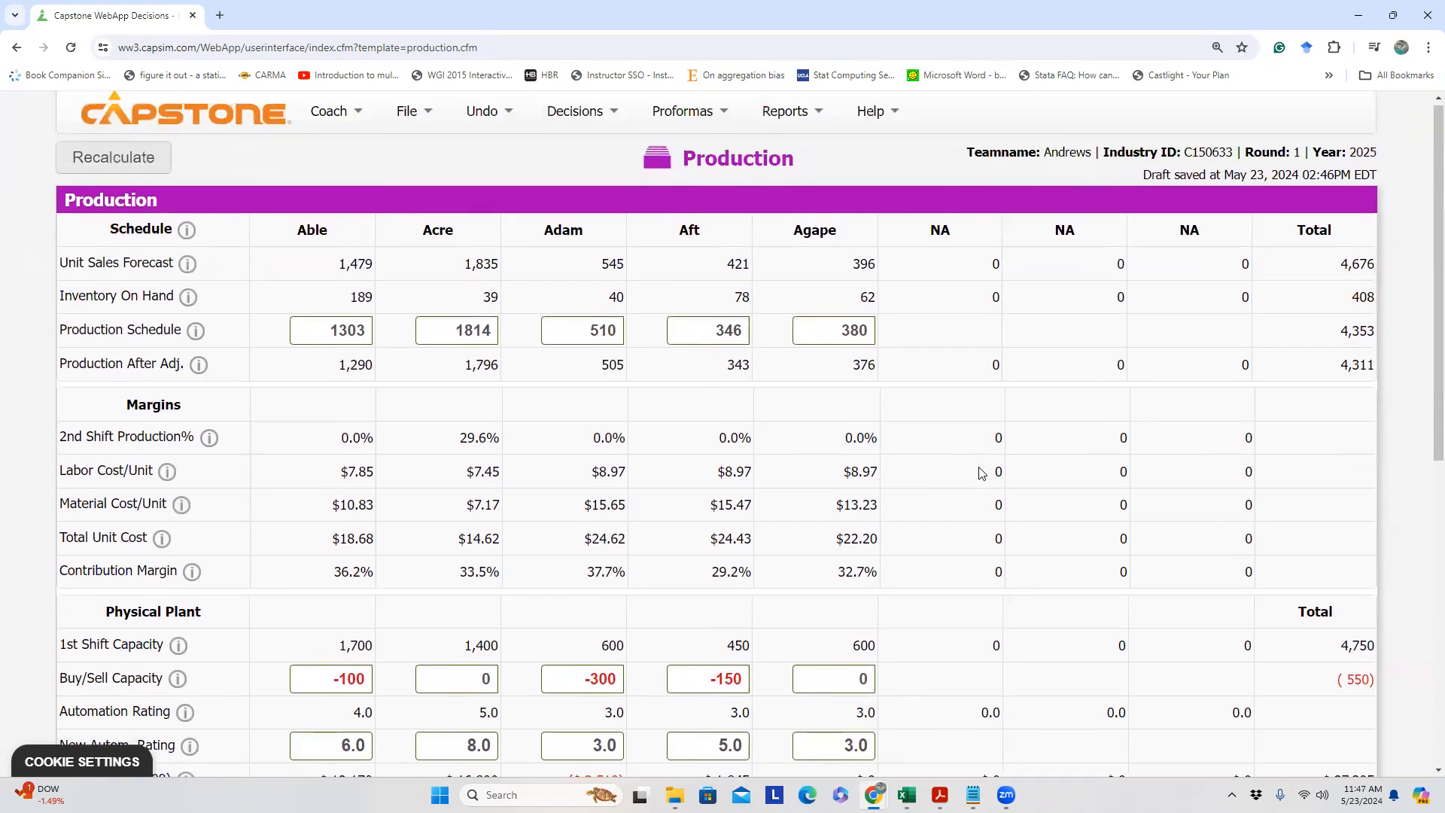
Open the proforma Income Statement and examine Aft's net margin
left_click(708, 130)
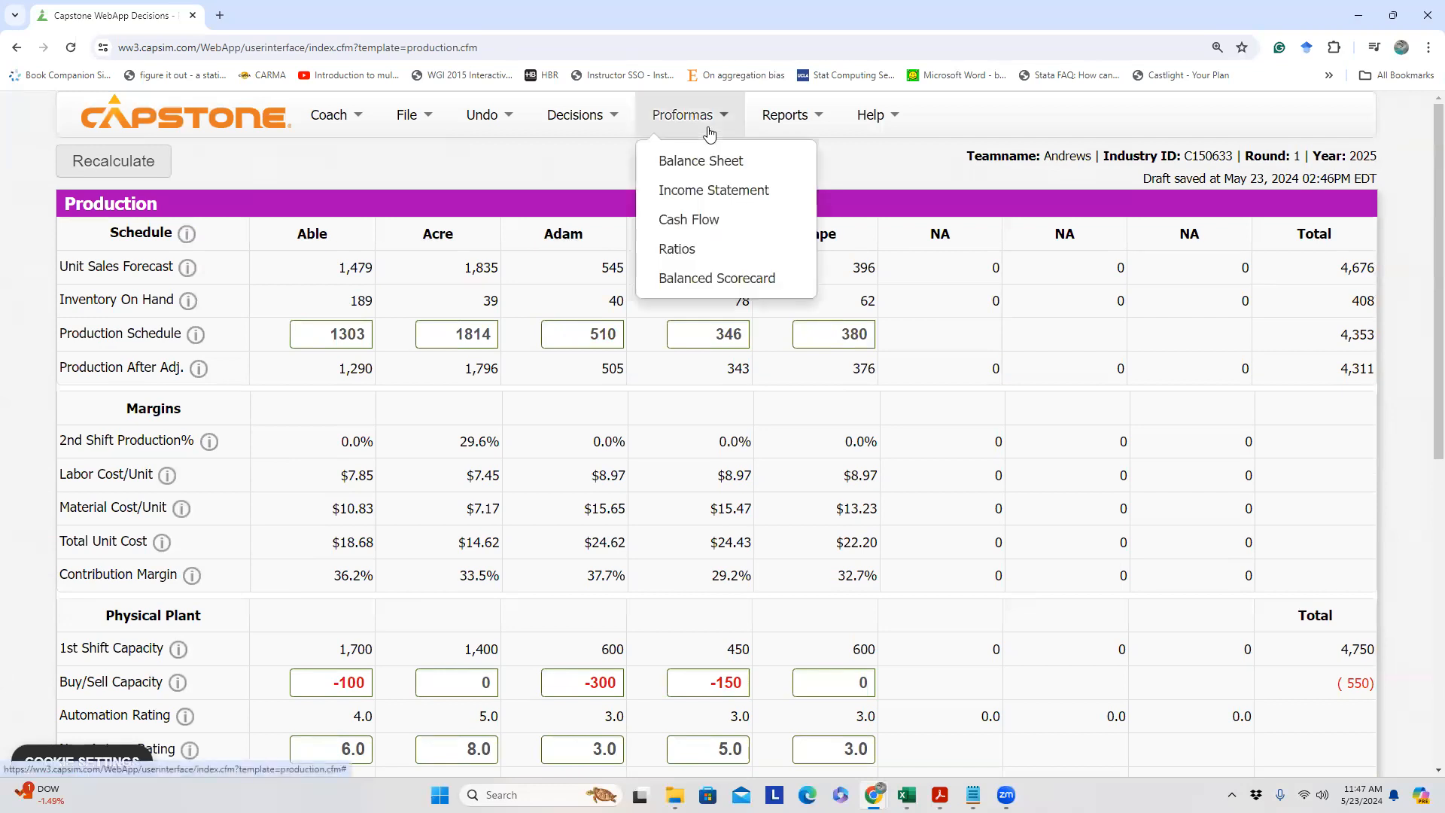
left_click(706, 193)
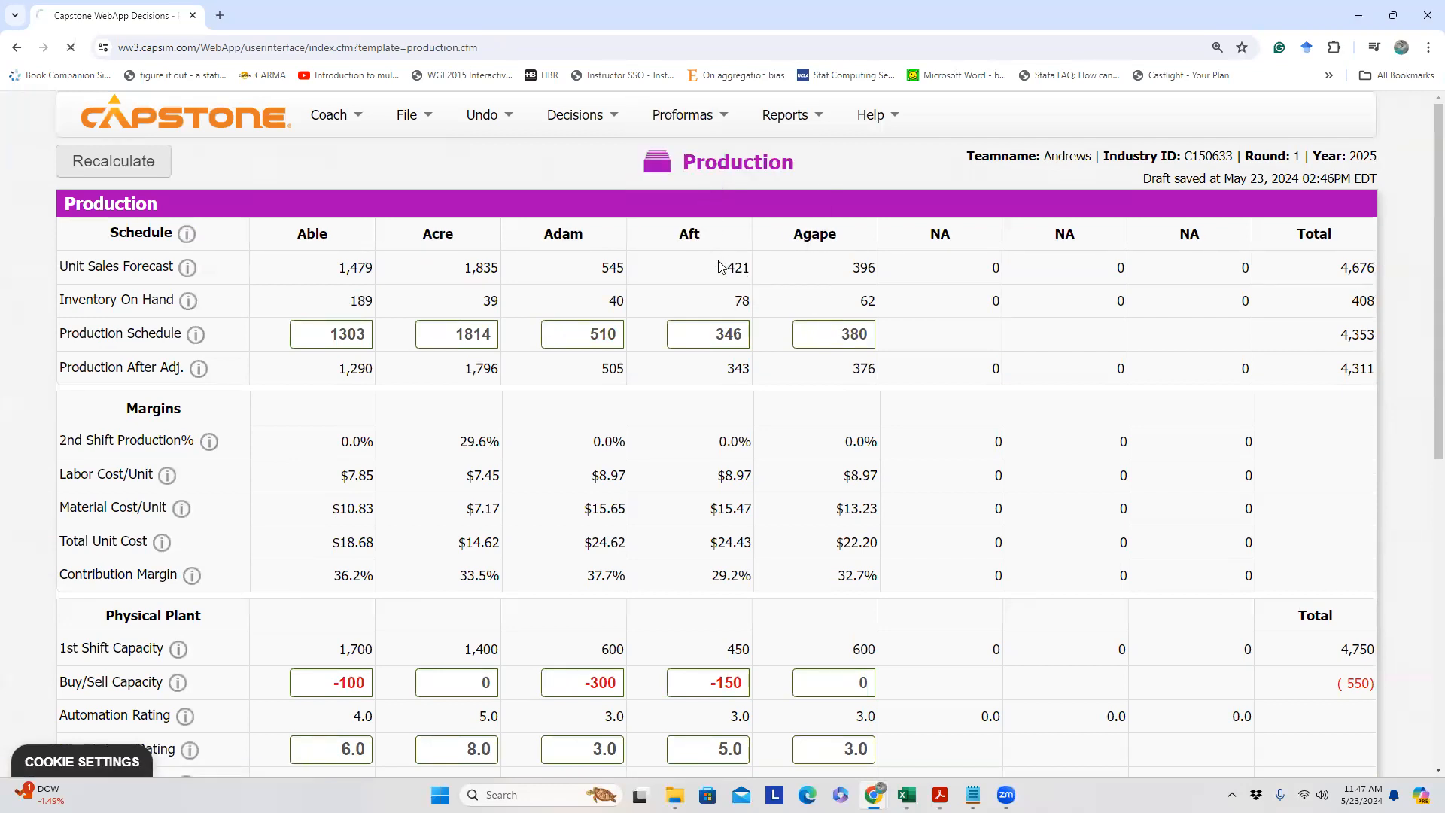
scroll(718, 265, "down", 1)
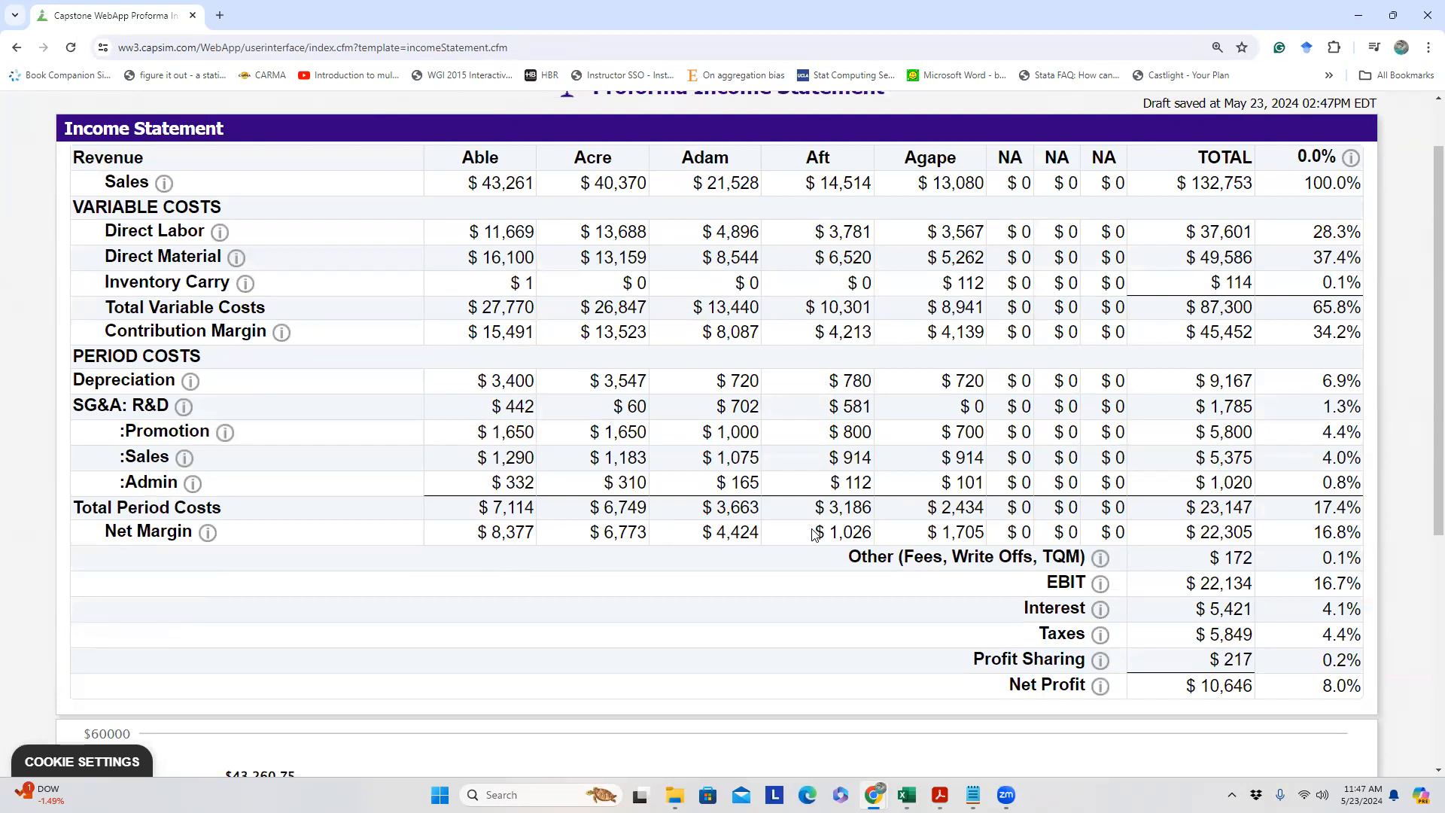
left_click_drag(812, 534, 890, 536)
left_click(867, 537)
scroll(865, 517, "up", 1)
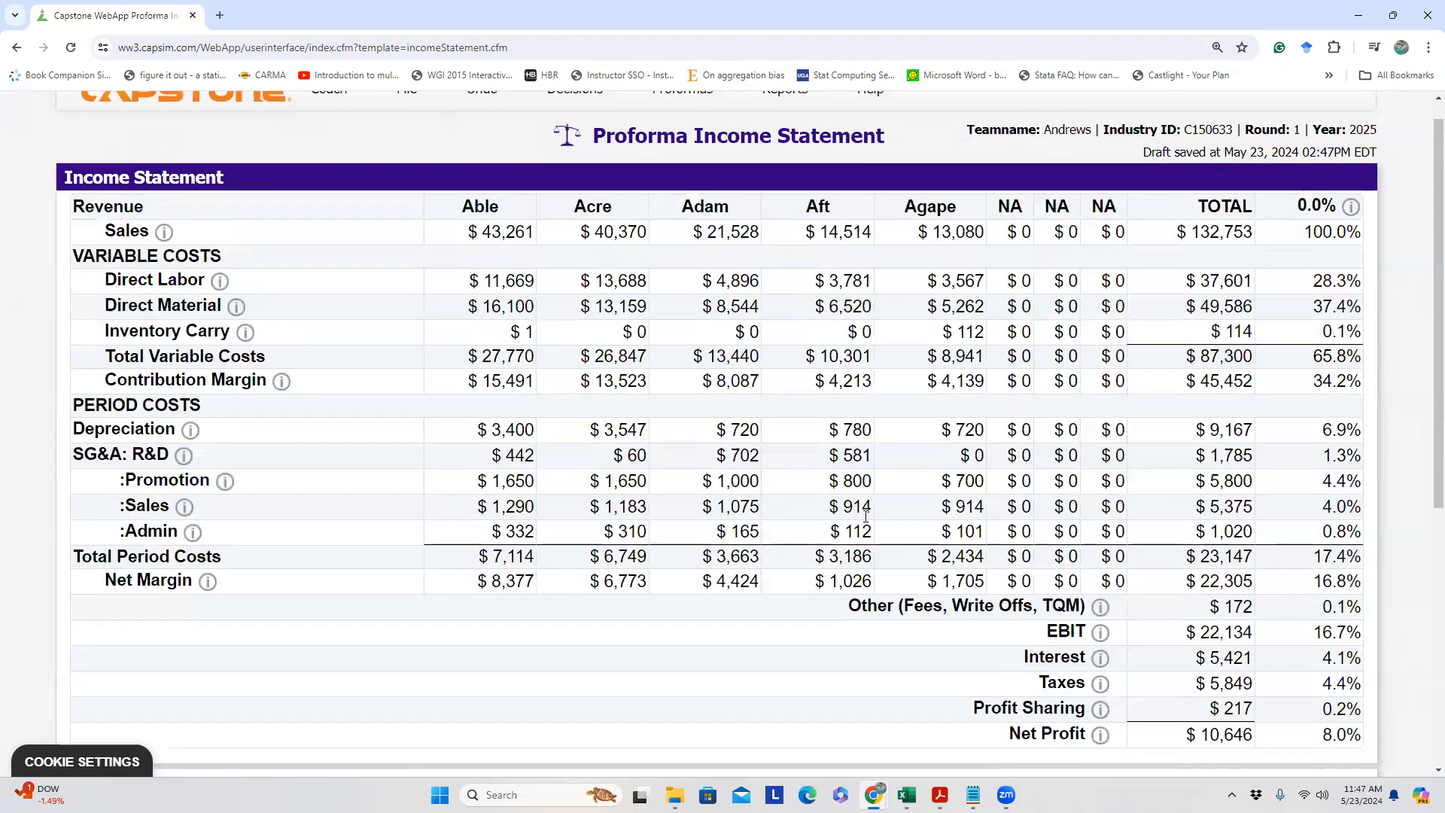
Save all team decisions as the official decisions
left_click(593, 120)
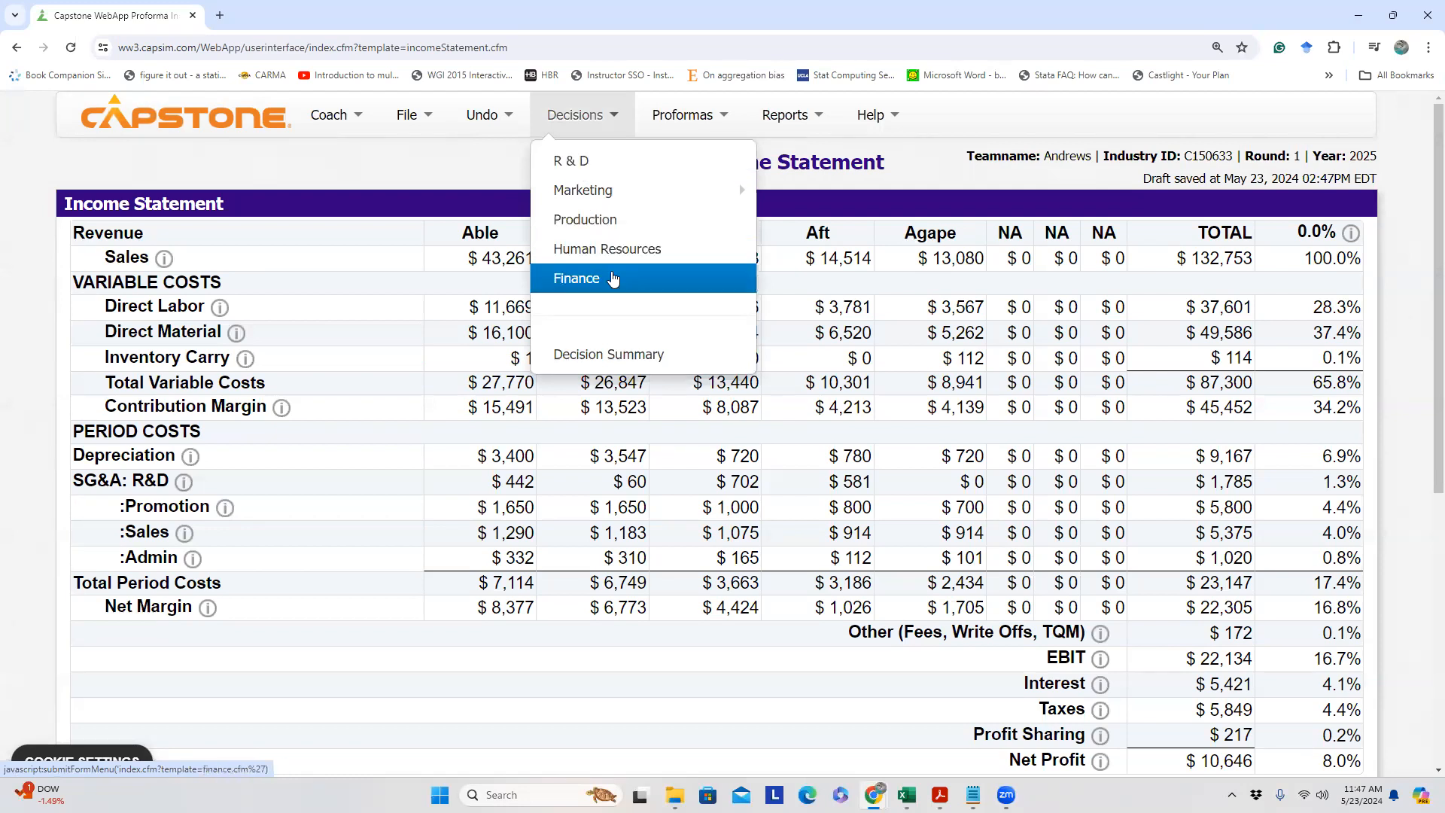
left_click(420, 122)
left_click(427, 164)
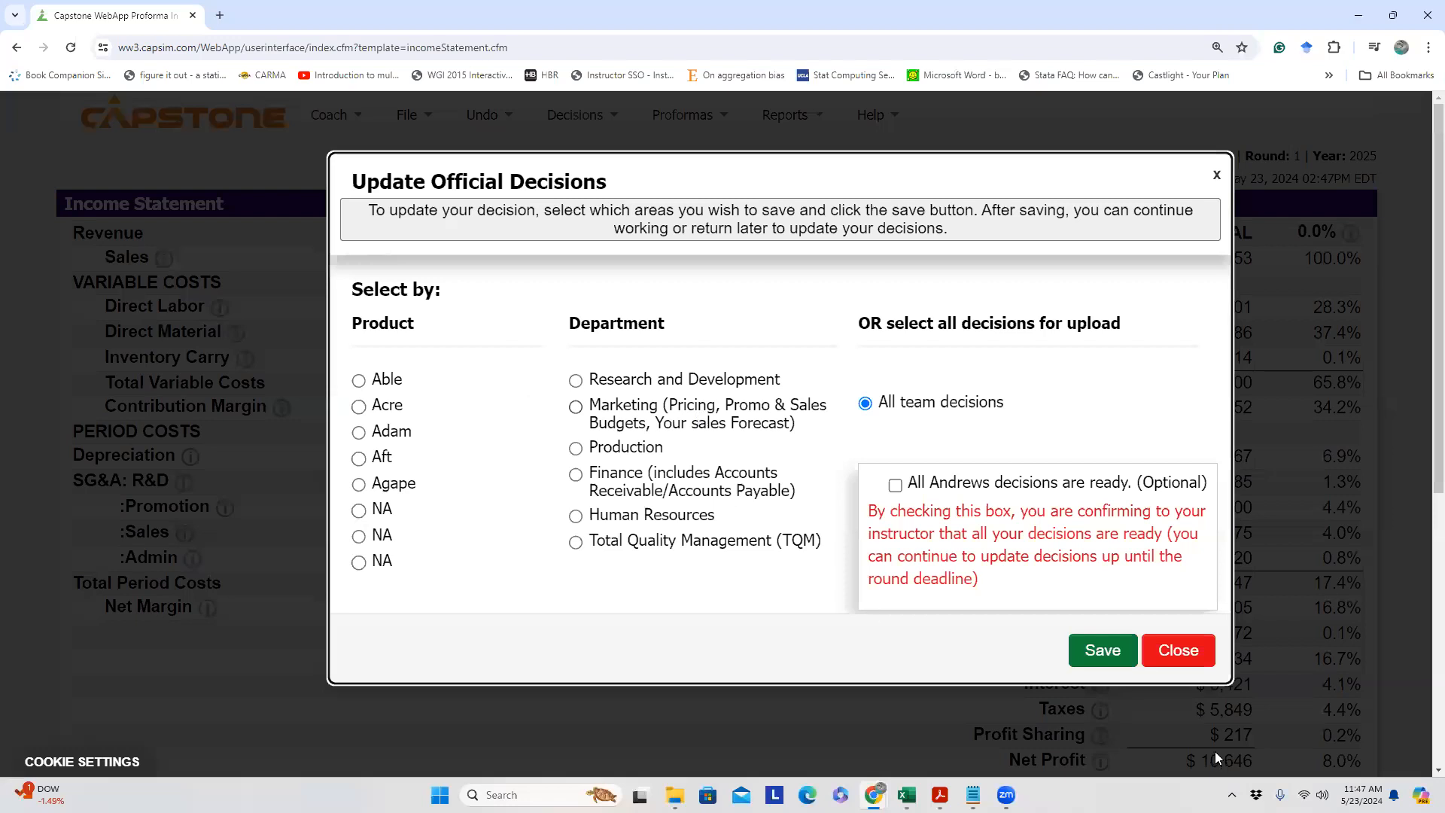
left_click(1084, 650)
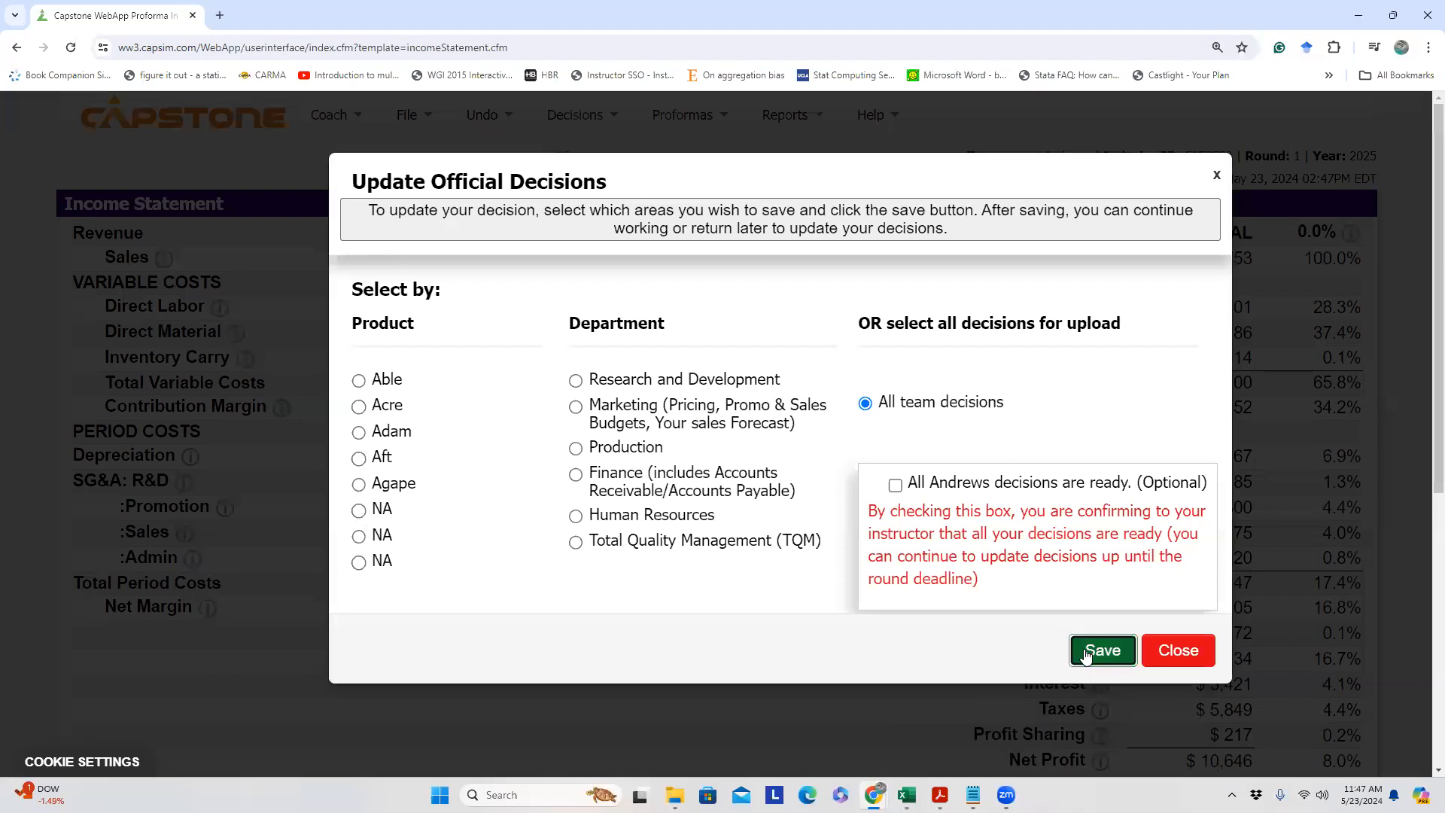
scroll(941, 523, "down", 3)
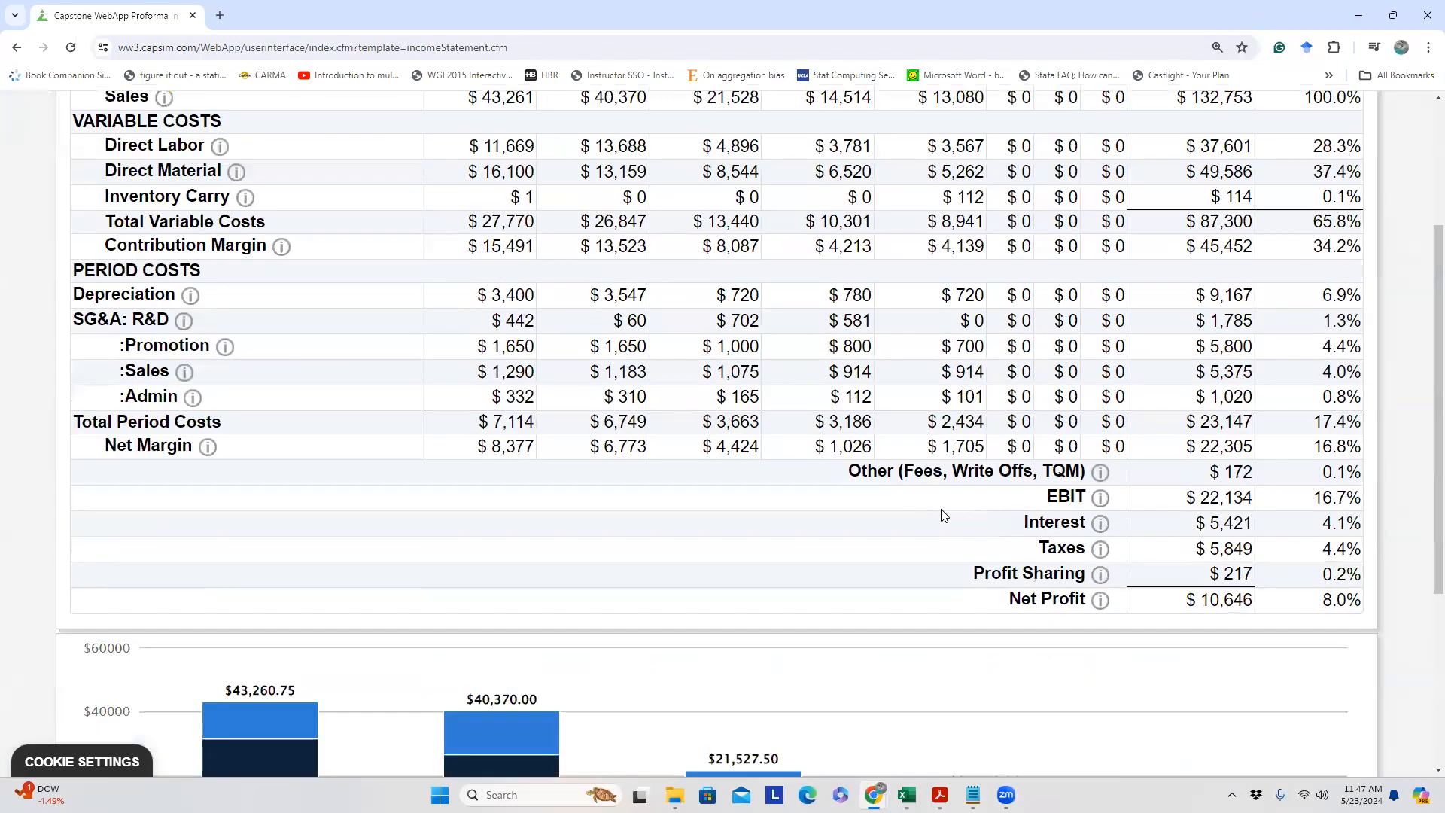
scroll(943, 514, "up", 3)
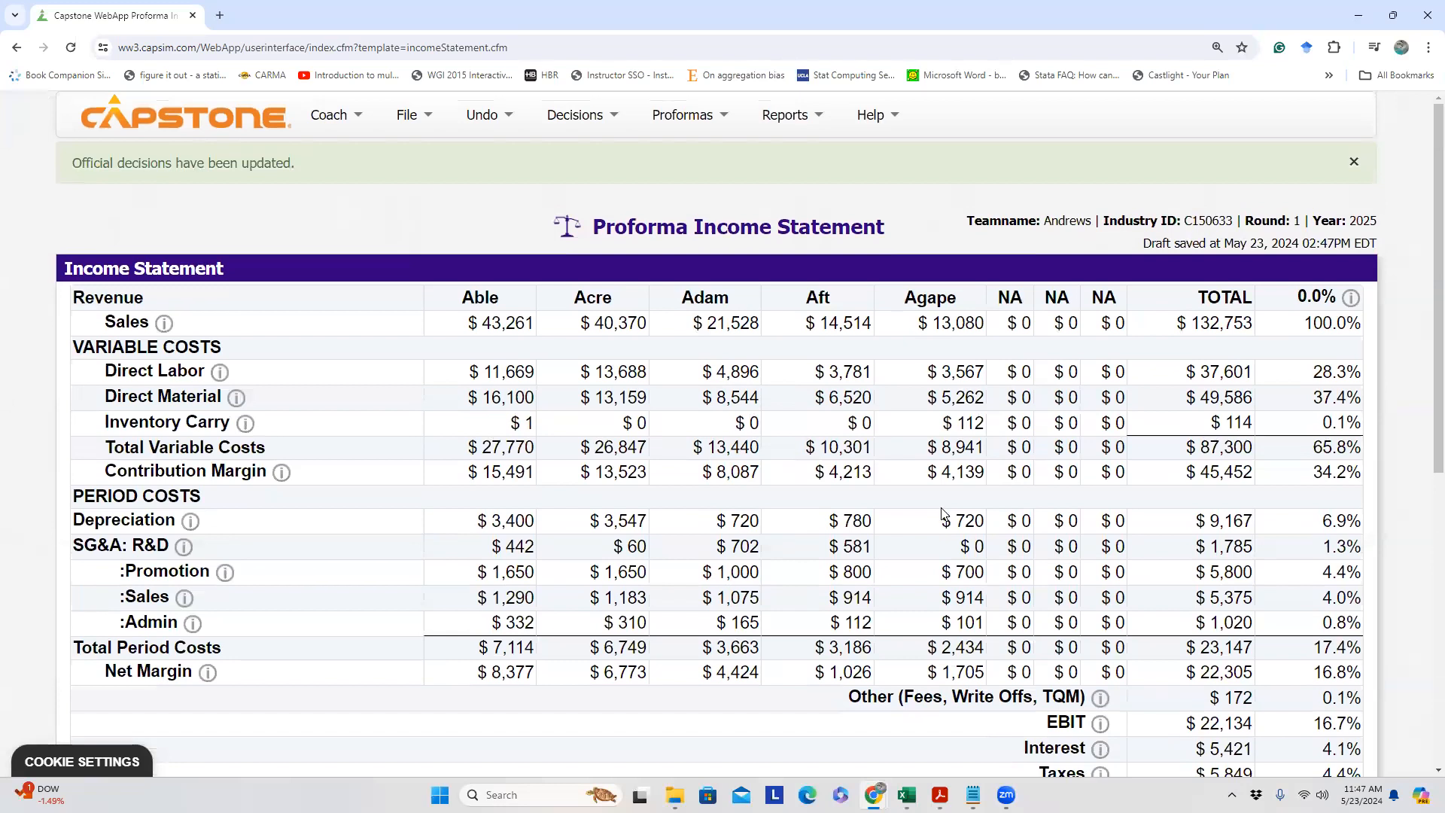